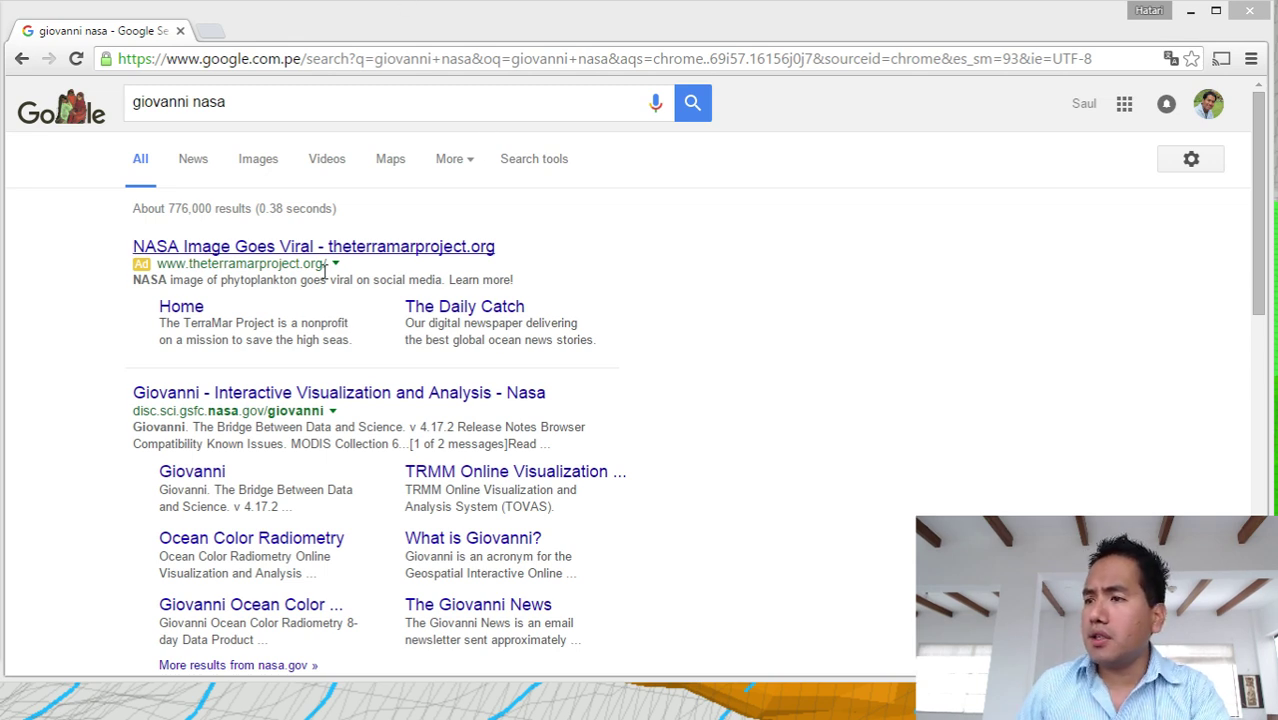
Open NASA's Giovanni data visualization site from the search results and enlarge the browser window.
left_click(203, 401)
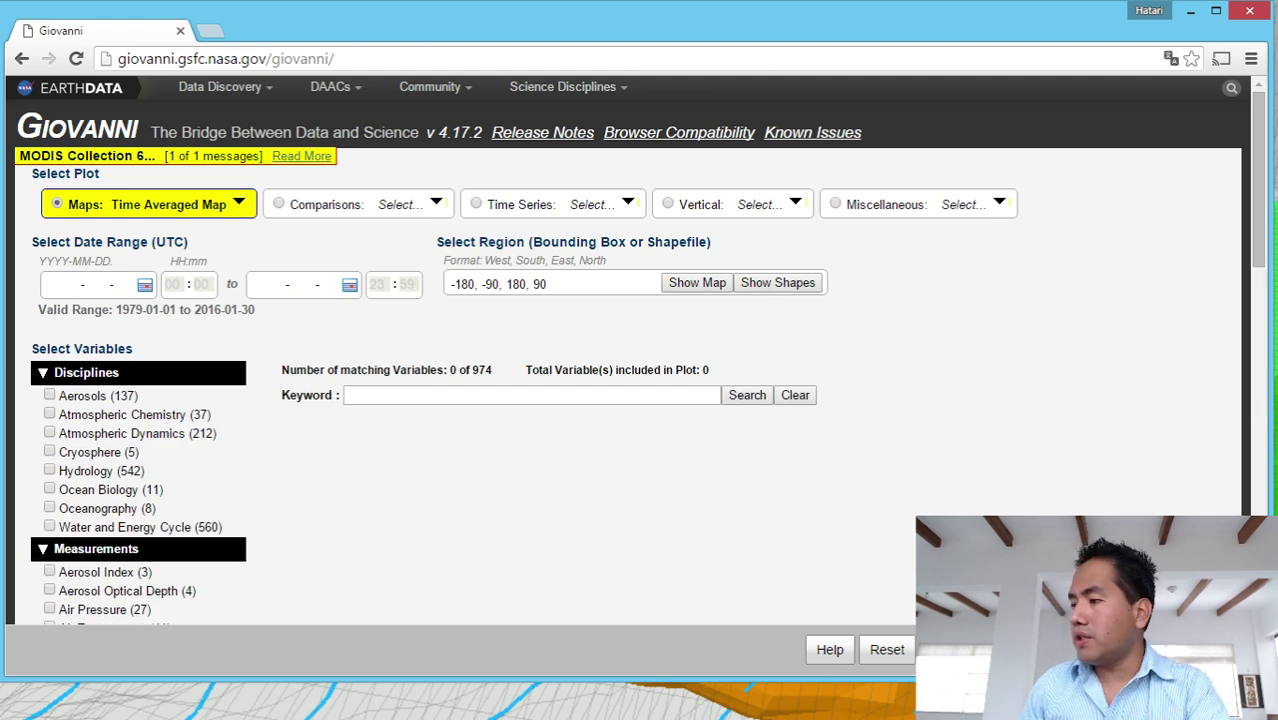
left_click_drag(1271, 681, 1277, 719)
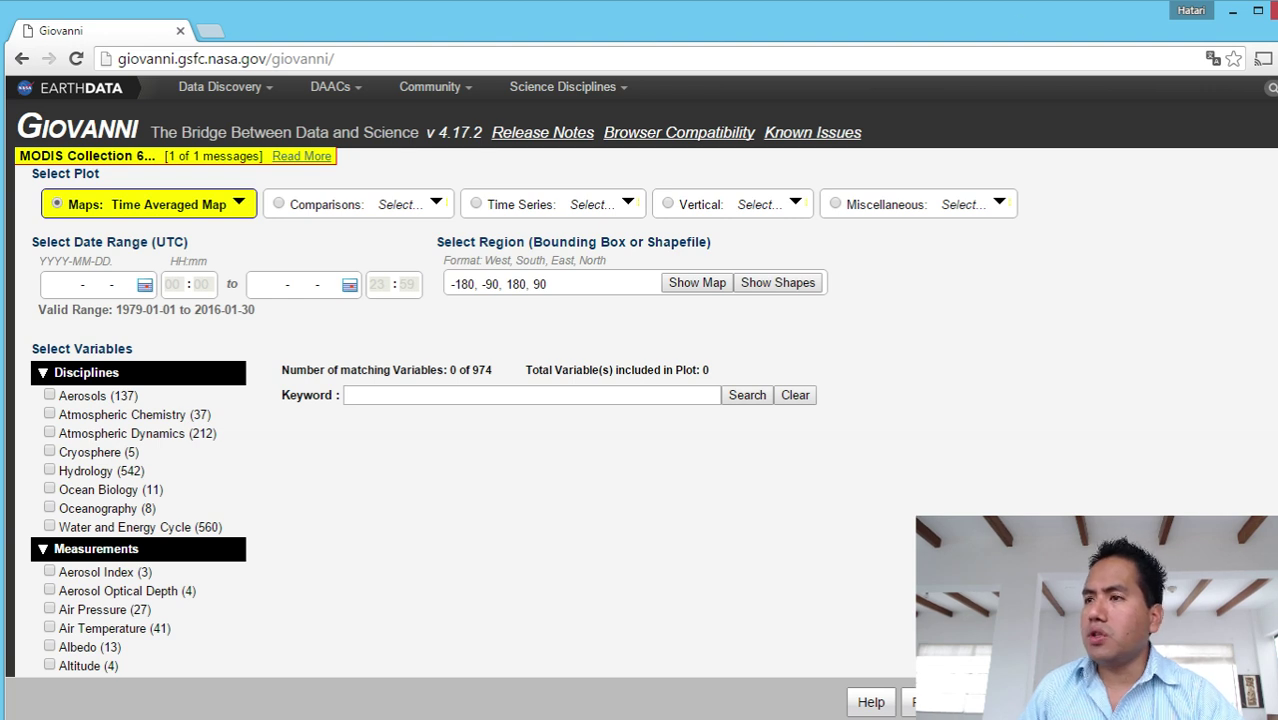
left_click(199, 214)
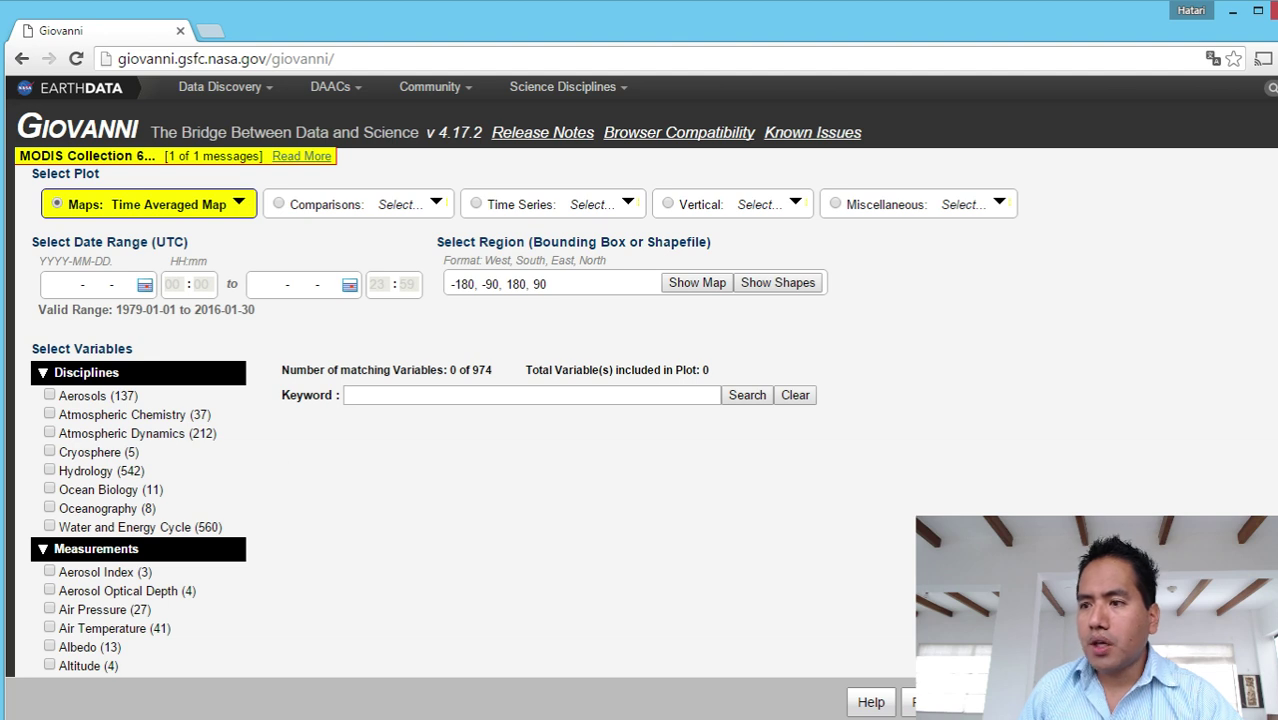
Search the variables with the suggested keyword Precipitation.
left_click(377, 394)
type("pre")
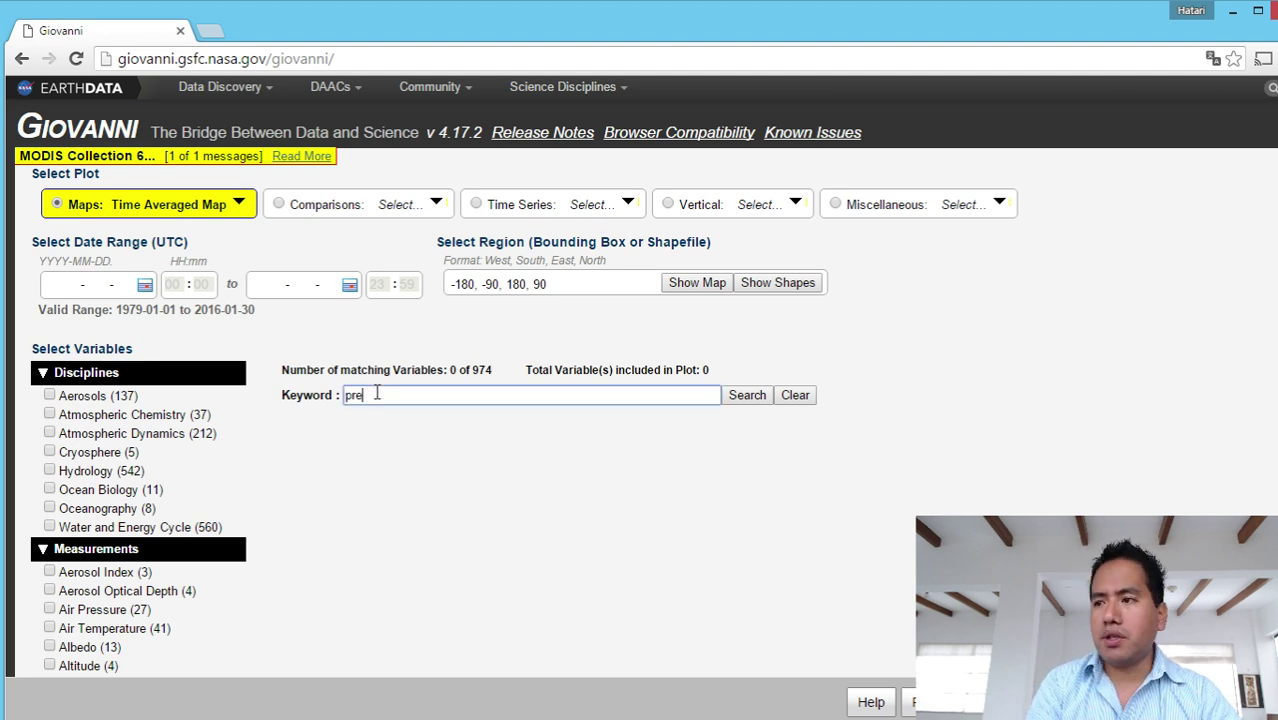
type("ci")
key("Down")
key("Down")
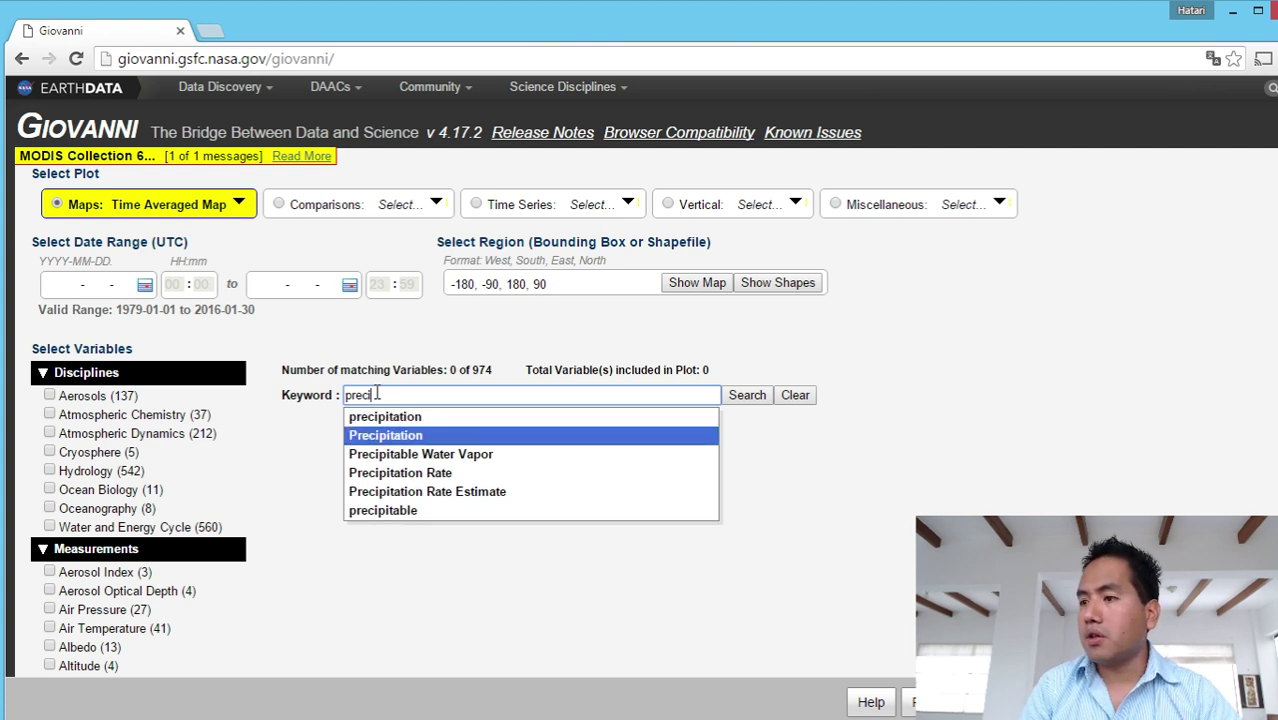
key("Return")
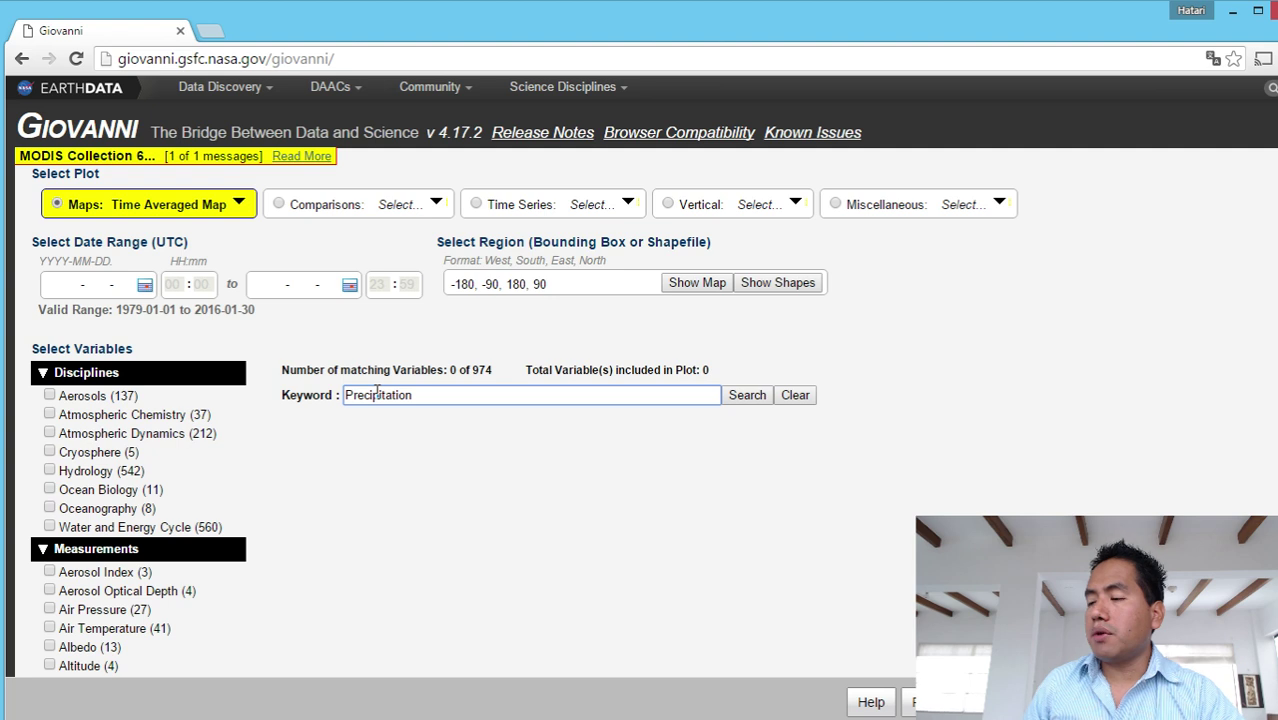
key("Return")
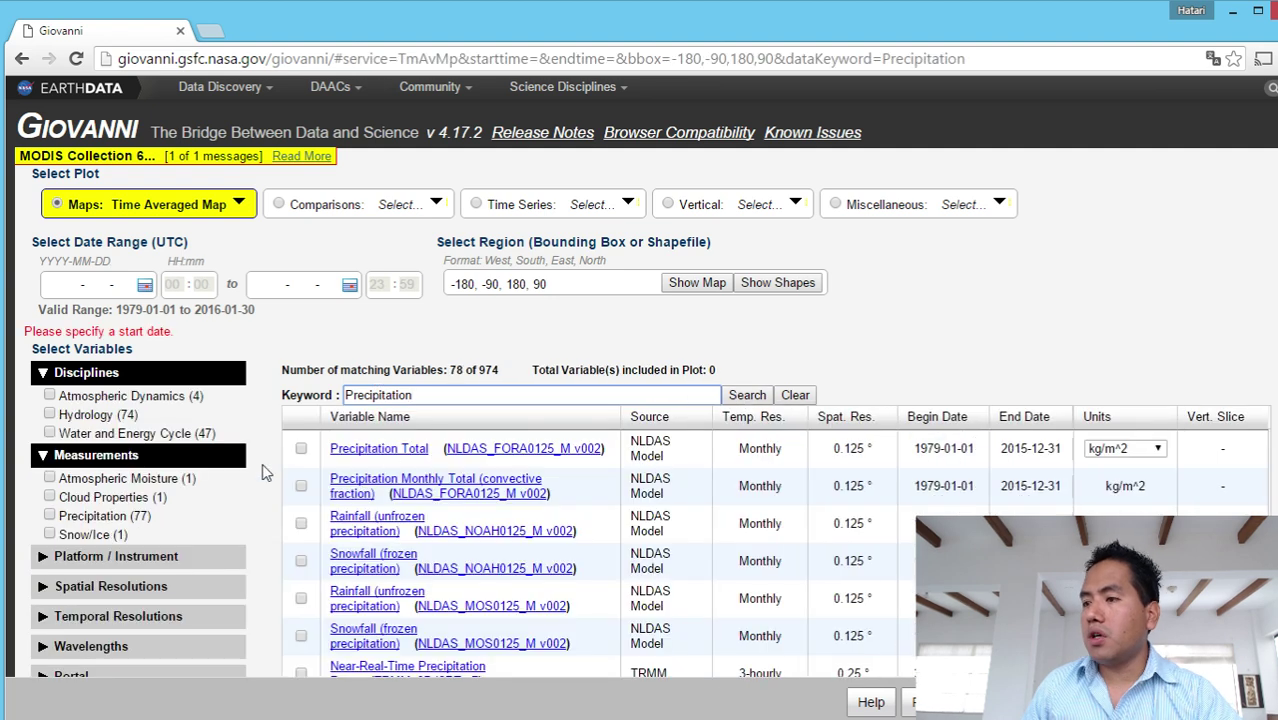
Replace the region's bounding box with -79 west, -11 south, -76 east and -9 north.
left_click(593, 289)
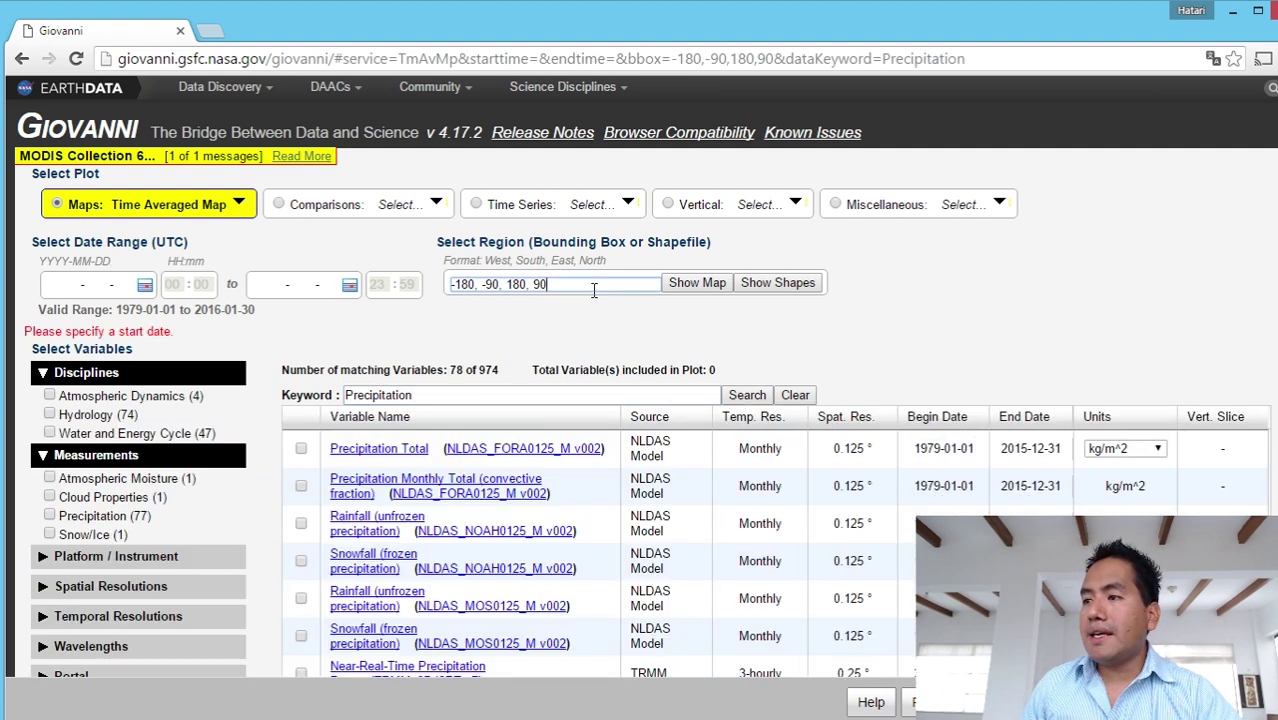
key("ctrl+a")
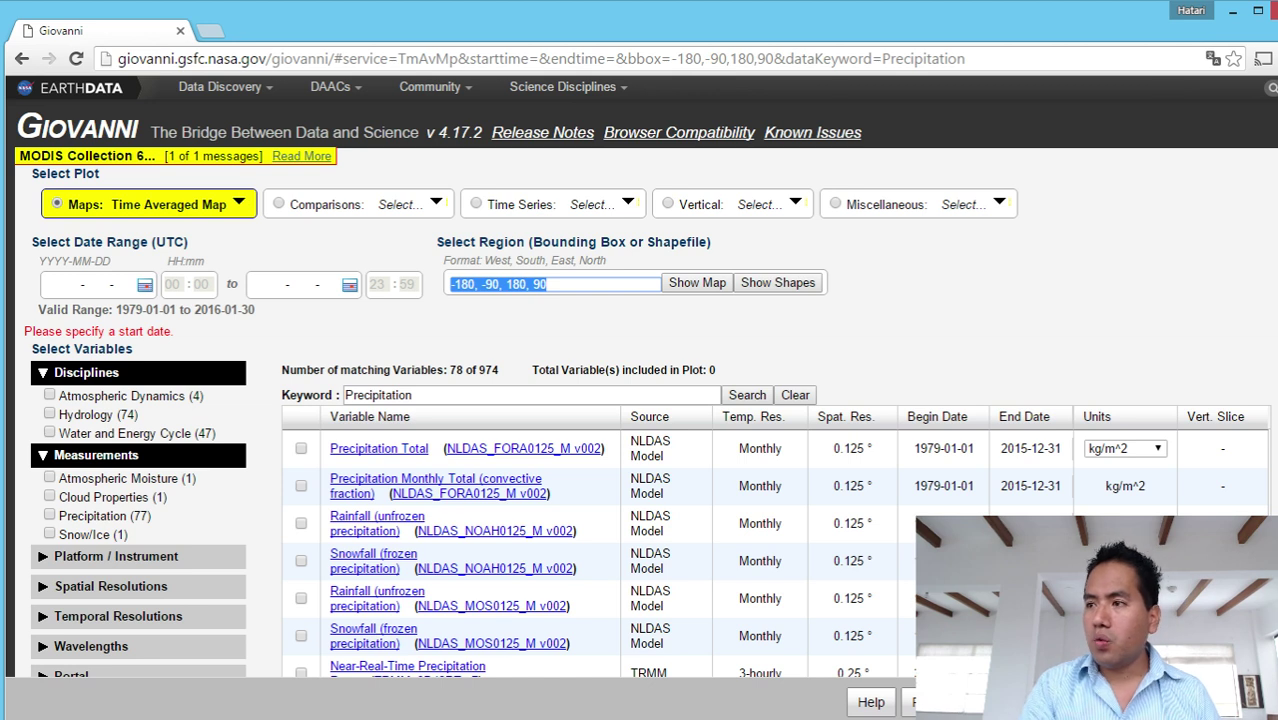
key("BackSpace")
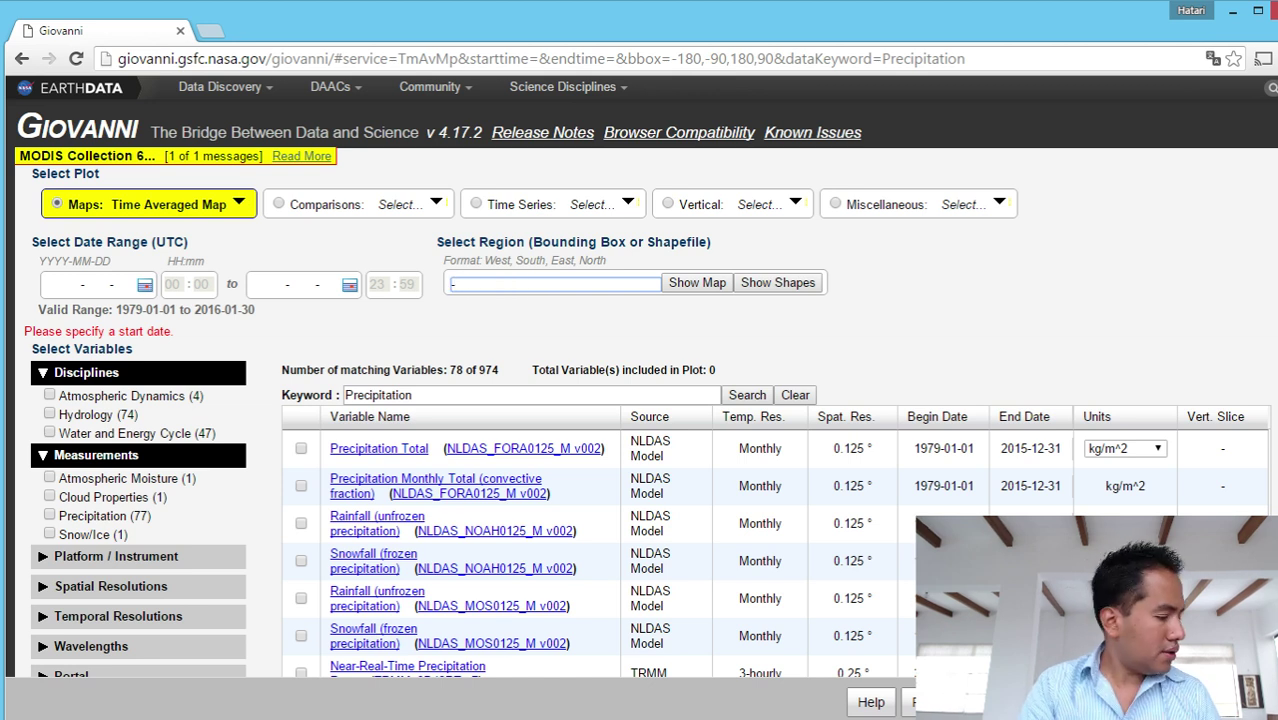
type("-79")
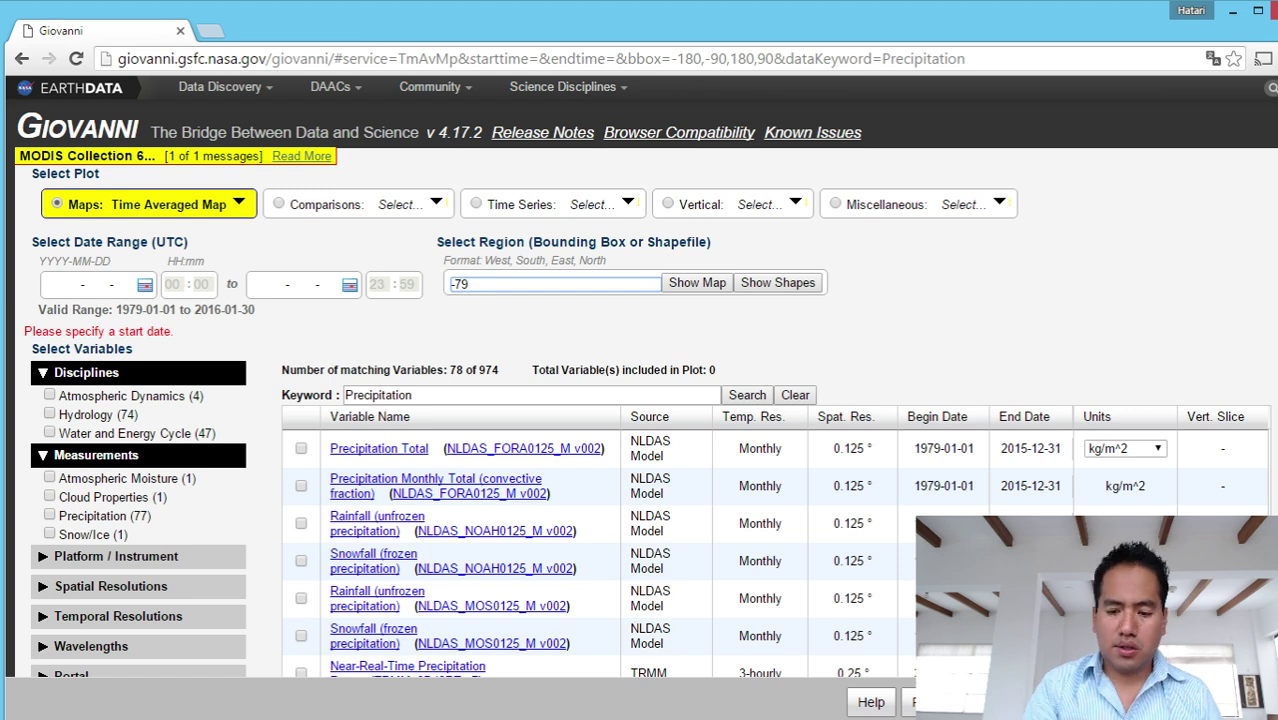
type(".")
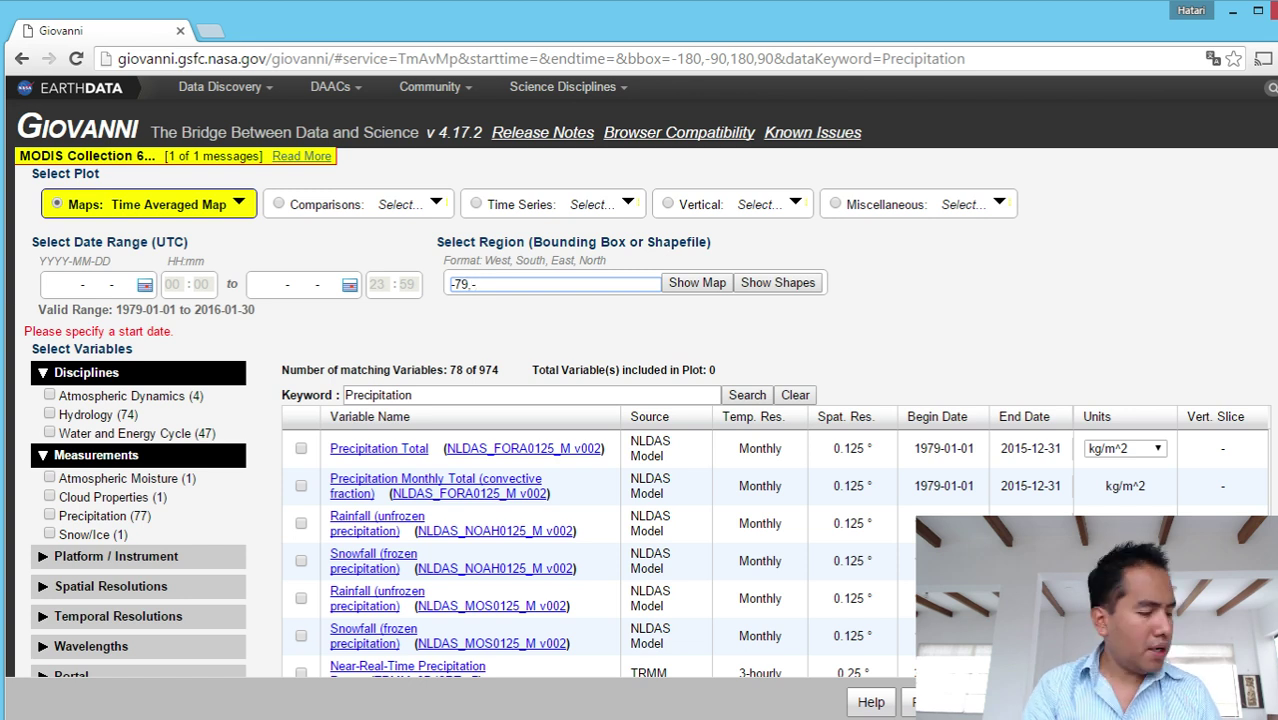
type("-11-")
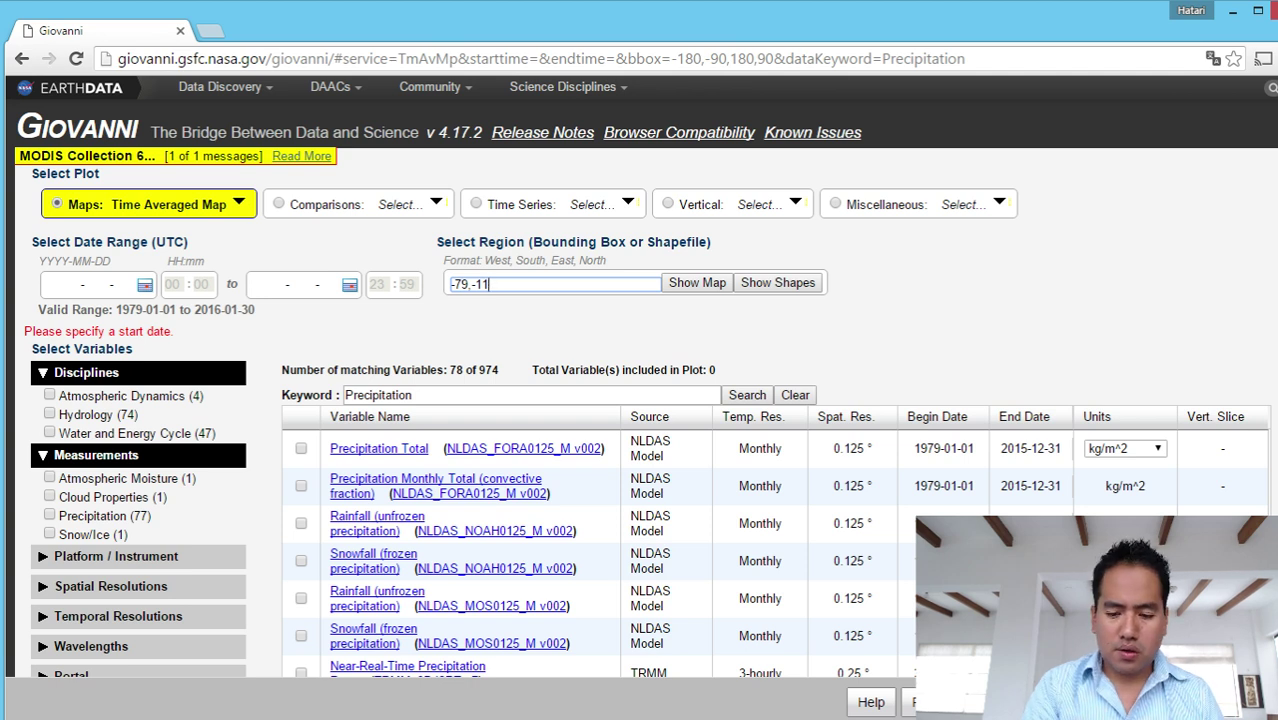
key("BackSpace")
type(".")
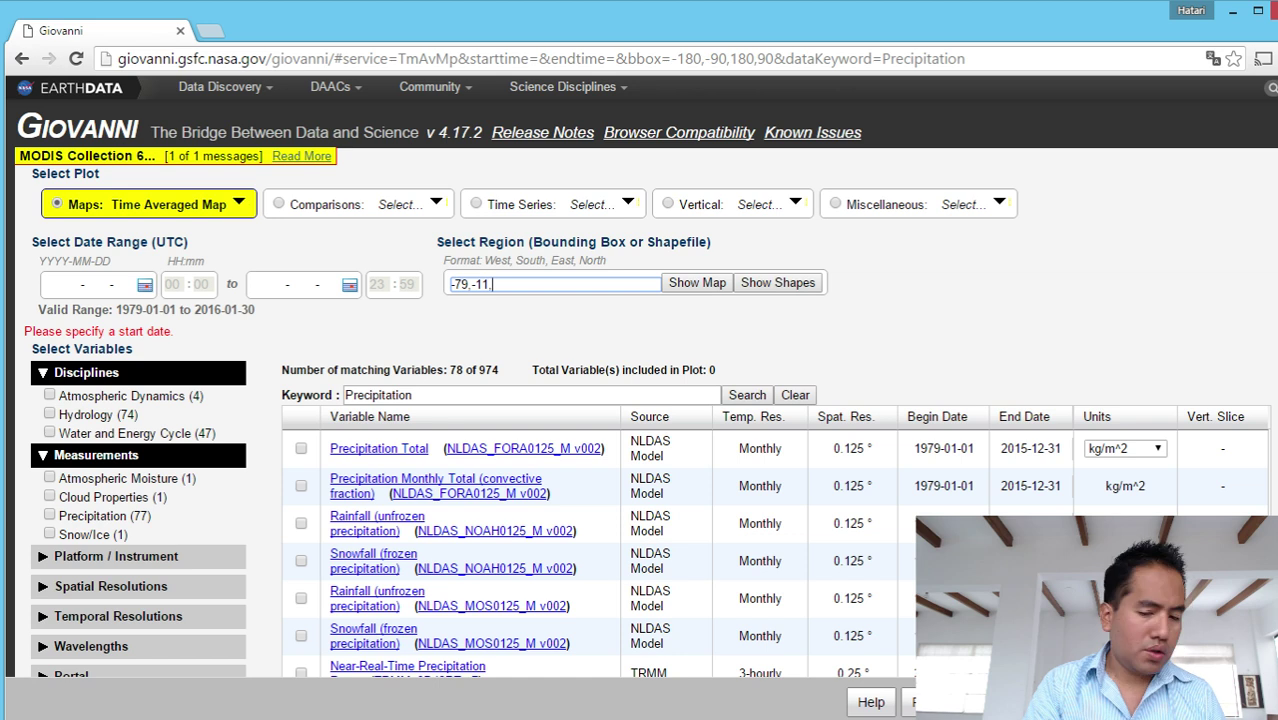
type("-")
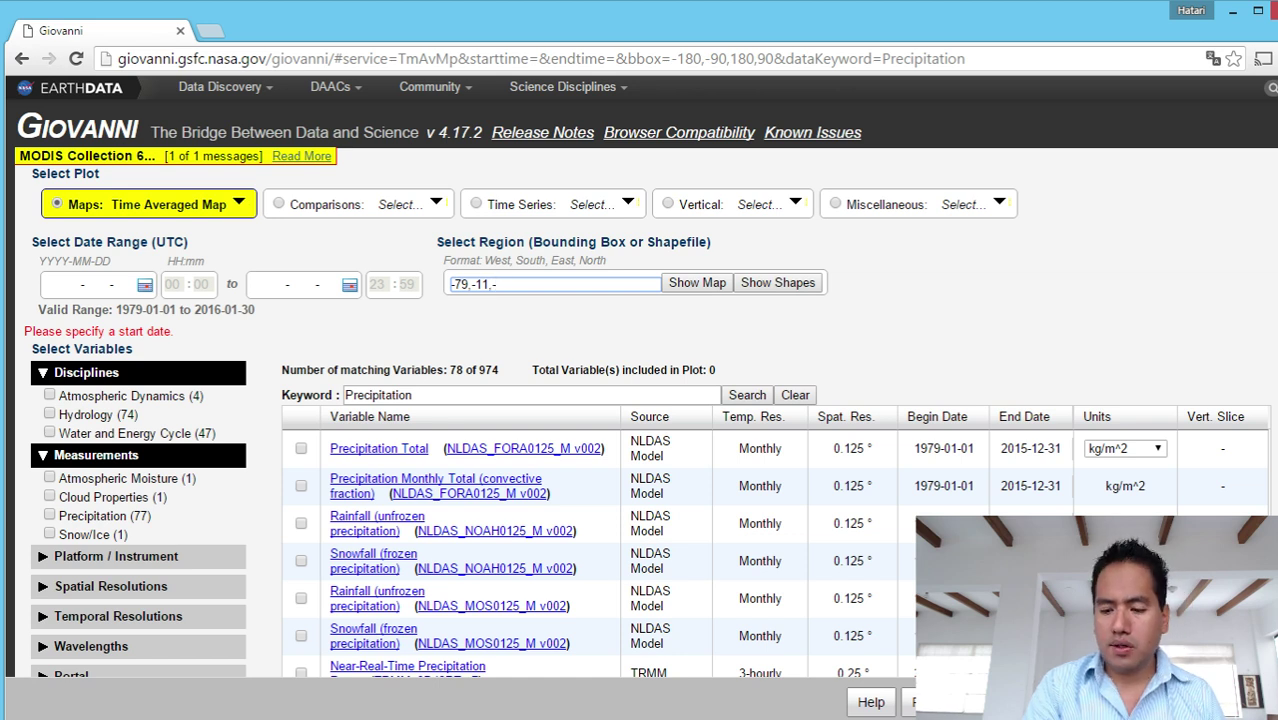
type("76")
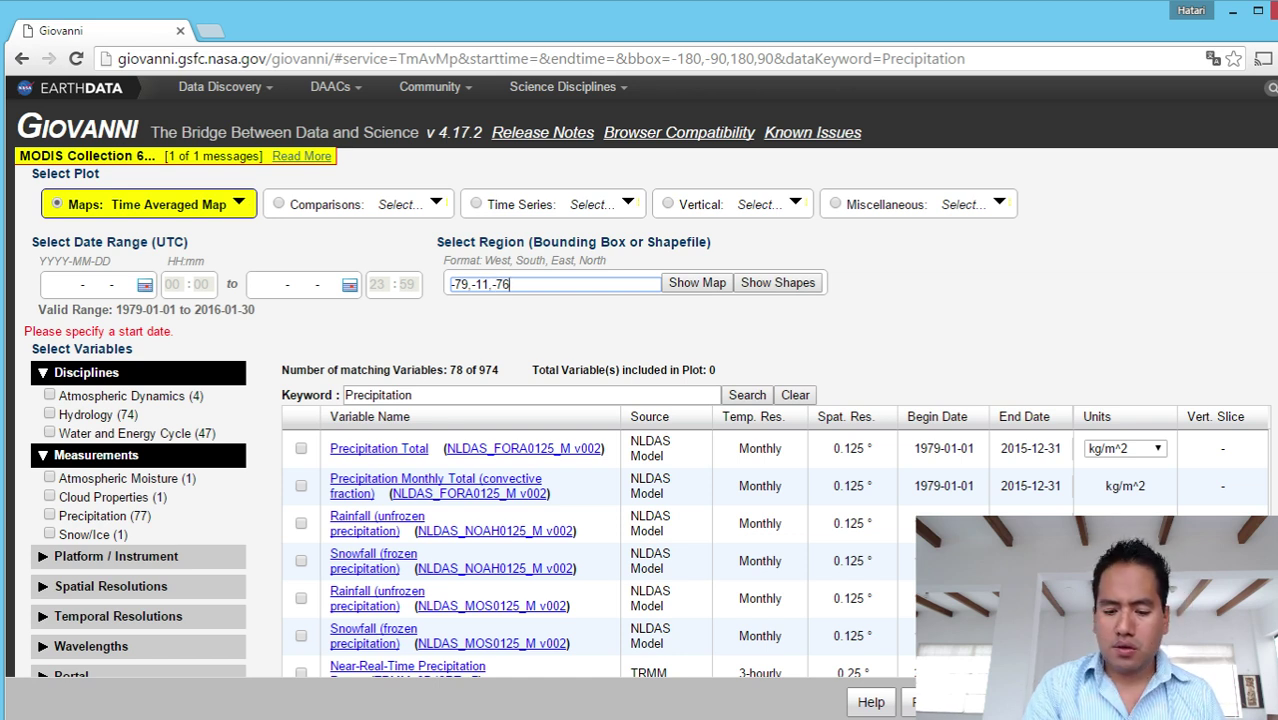
type(".")
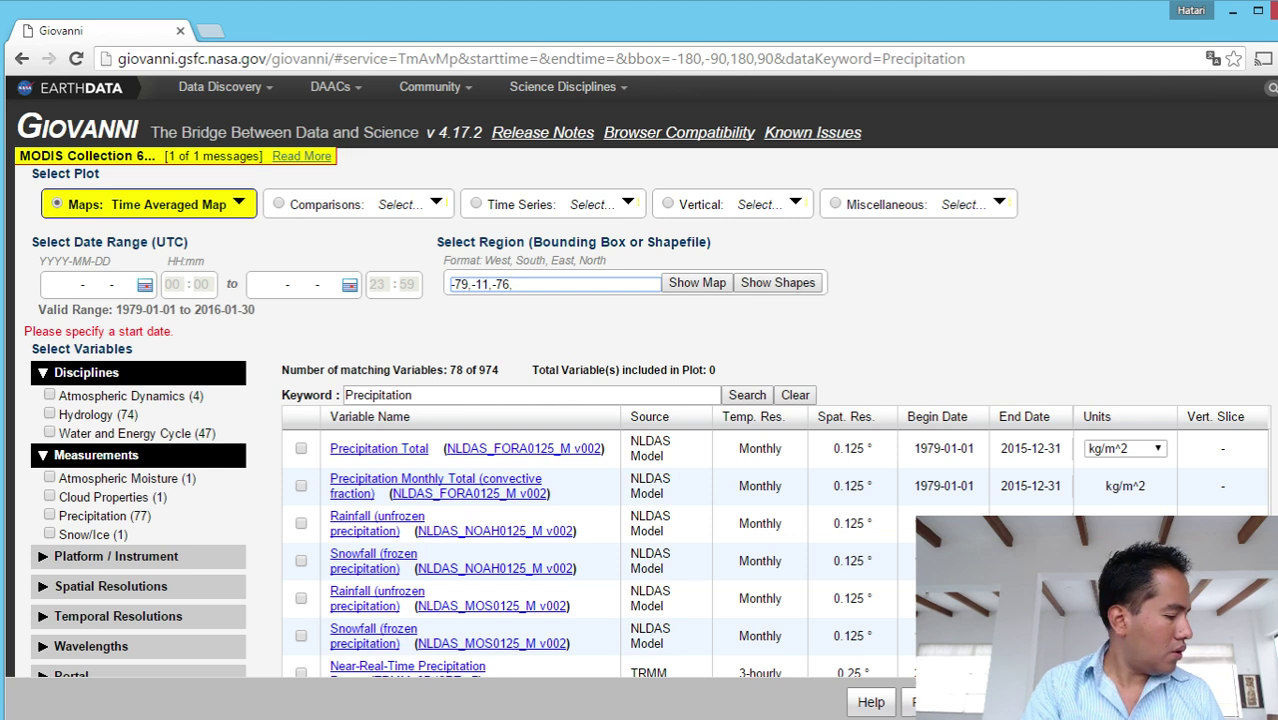
type("-")
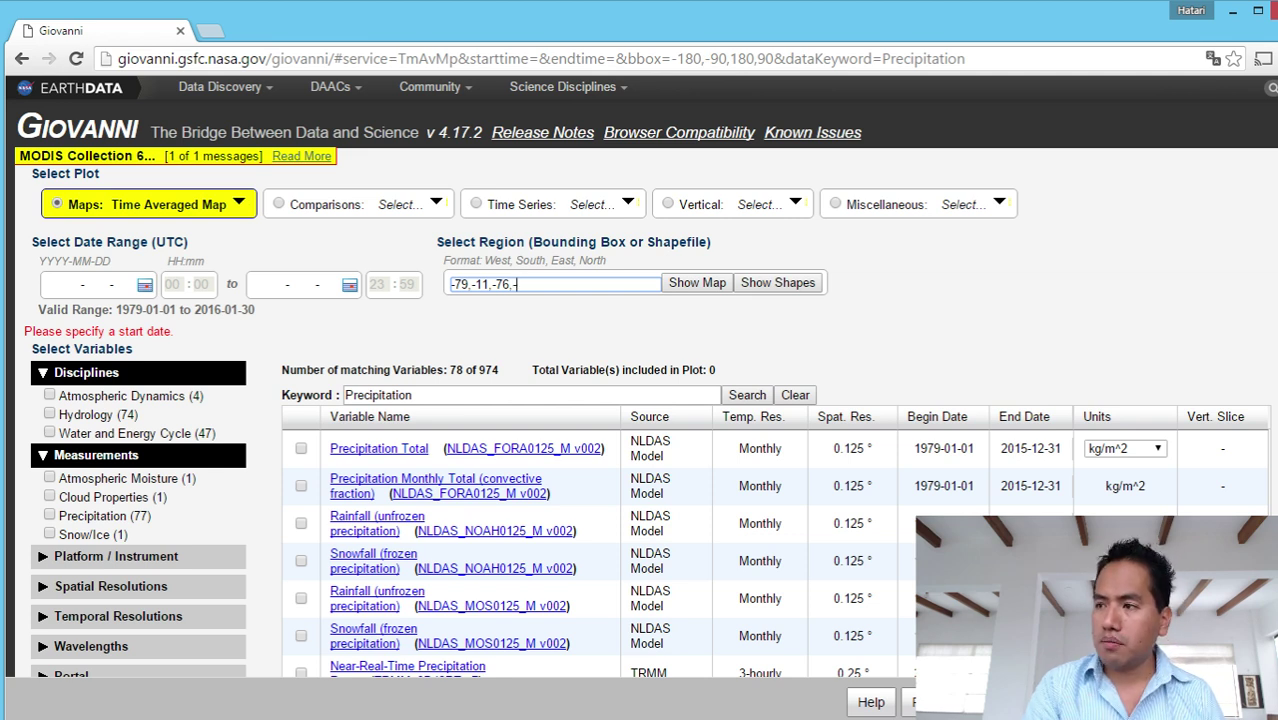
type("9")
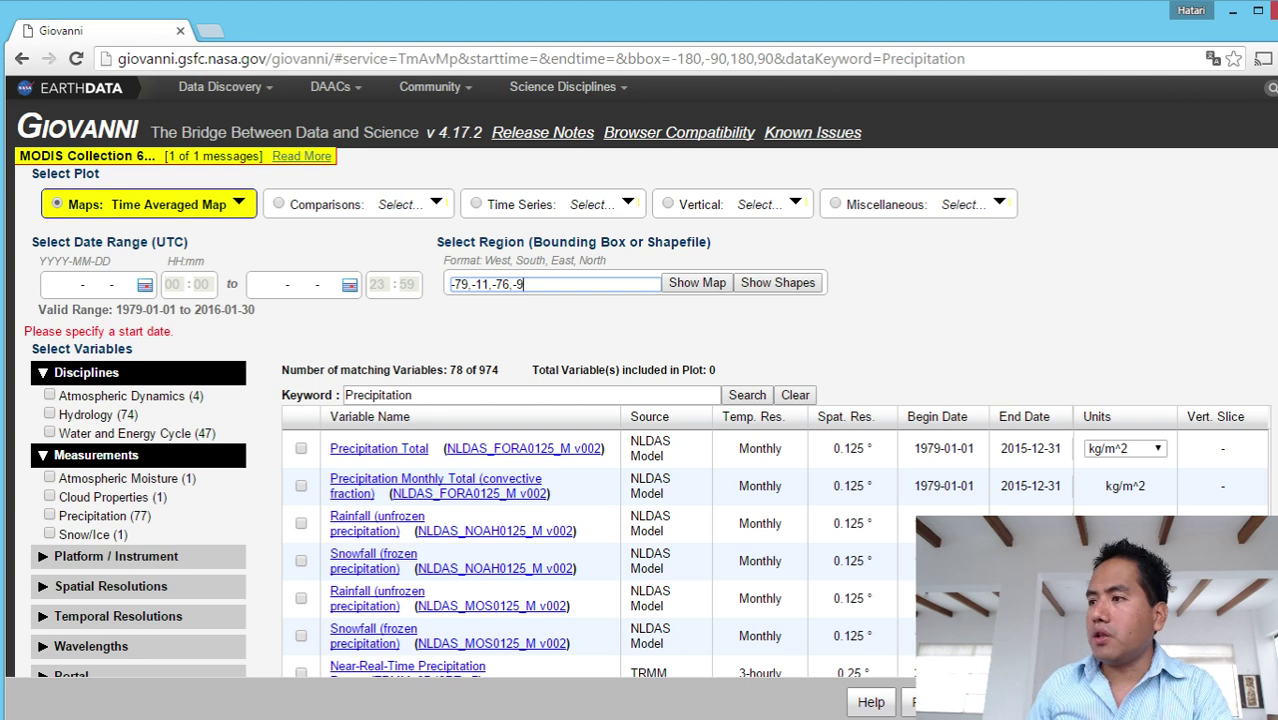
Check the bounding box's location over Peru on the region map, then close the map.
left_click(700, 283)
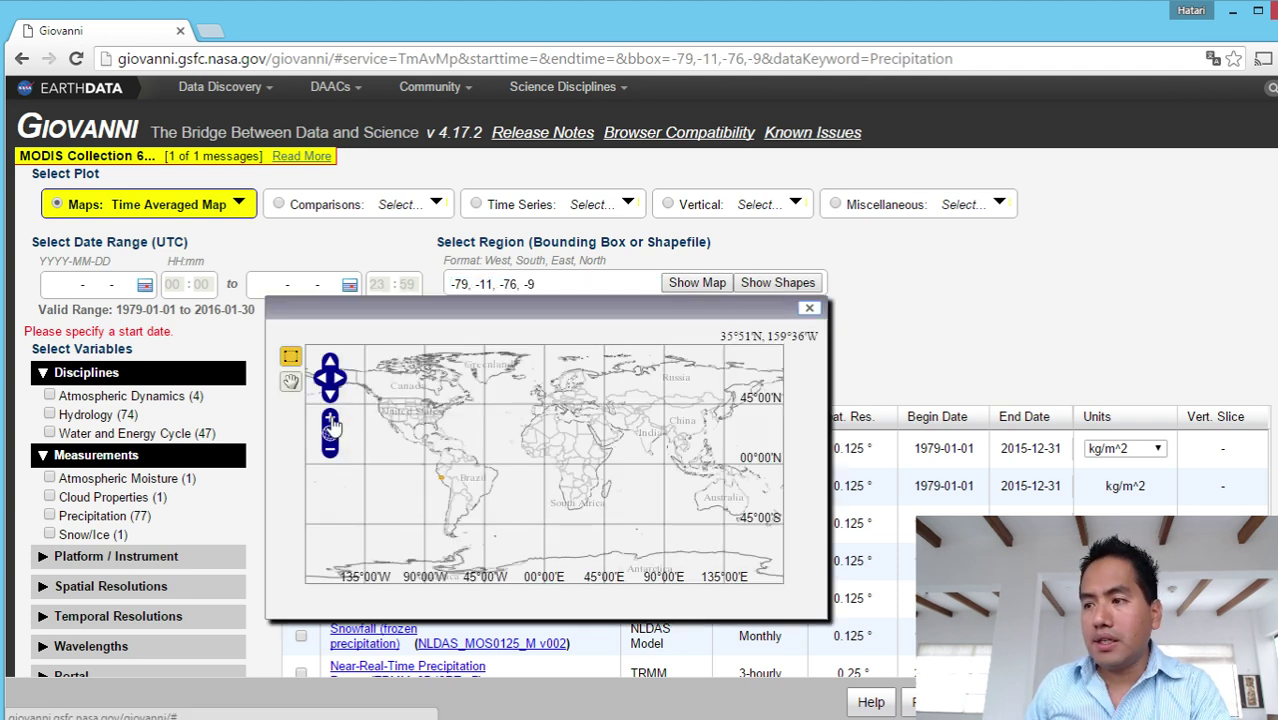
left_click(330, 418)
left_click(330, 418)
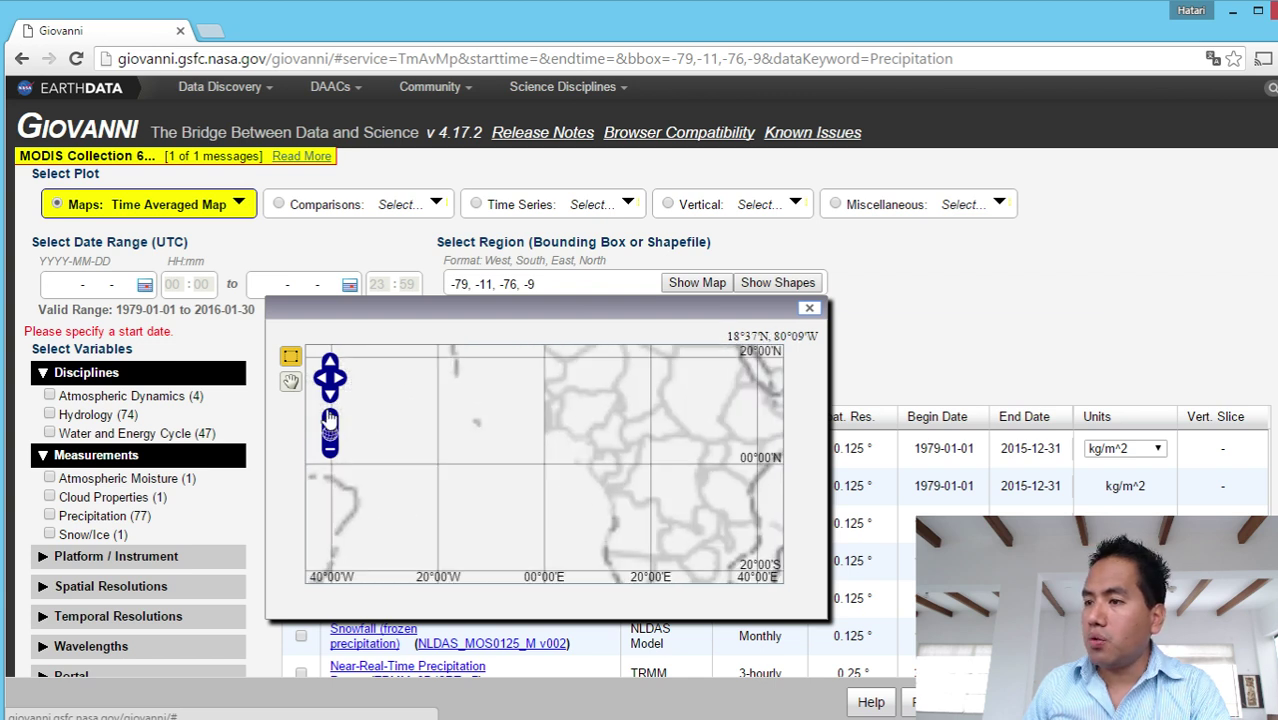
left_click(290, 381)
left_click_drag(359, 497, 656, 448)
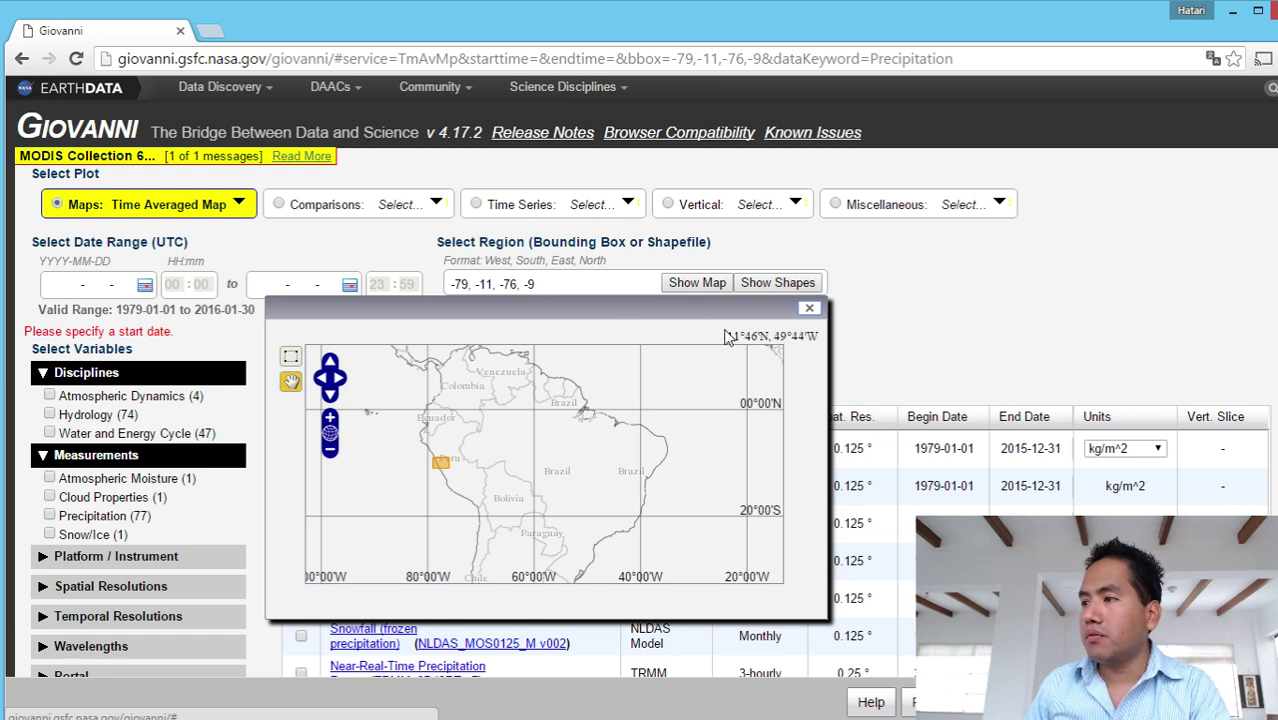
left_click(810, 309)
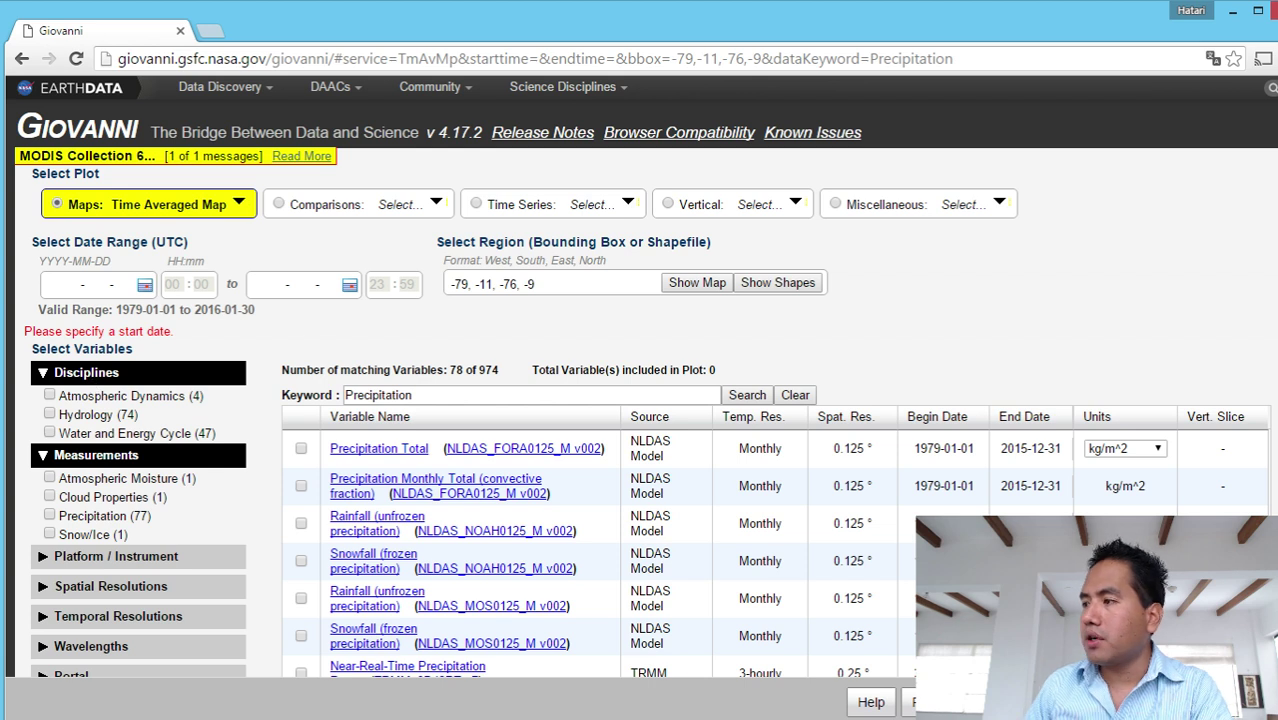
Set the start of the date range to 2014-01-06.
scroll(640, 400, "down", 3)
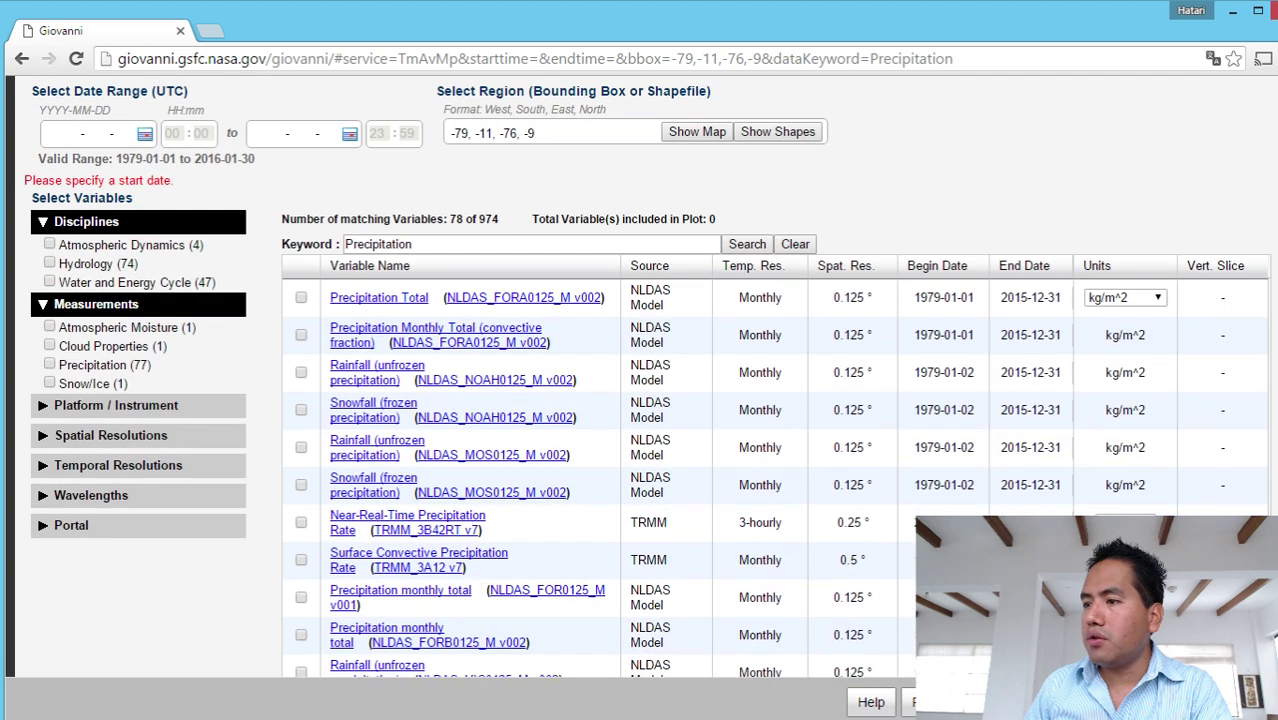
scroll(640, 400, "up", 3)
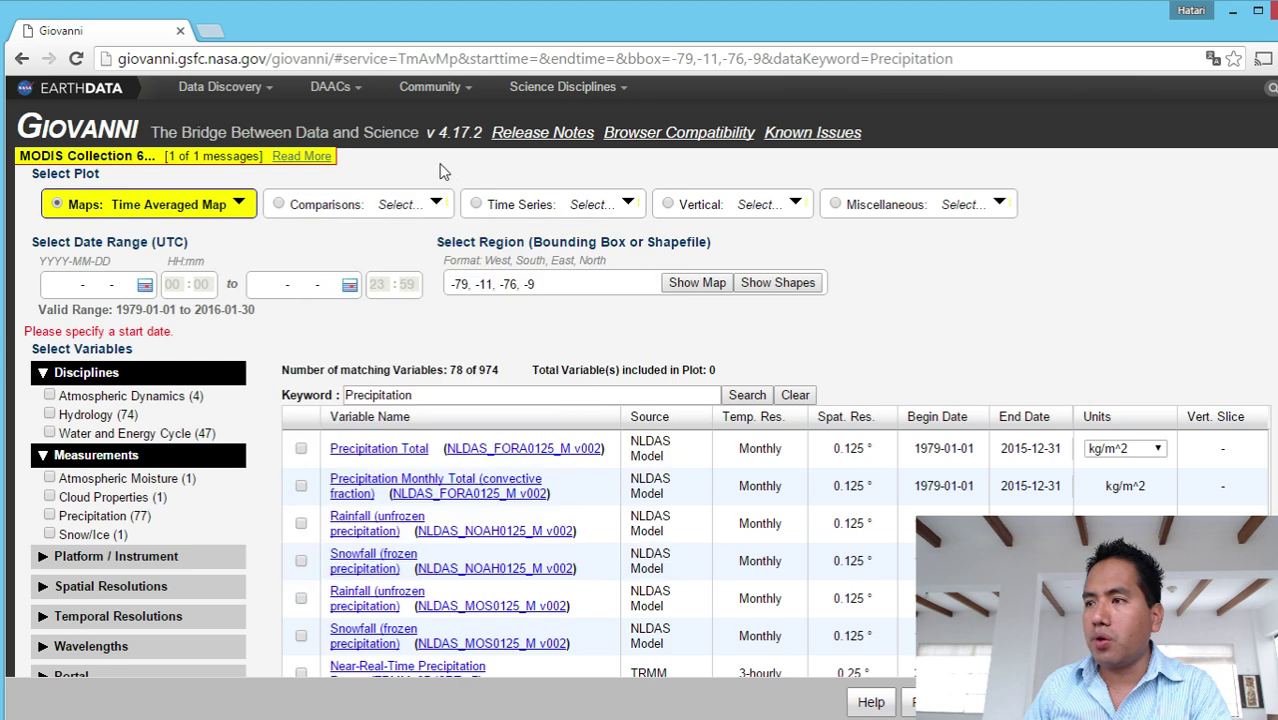
left_click(145, 285)
left_click(96, 353)
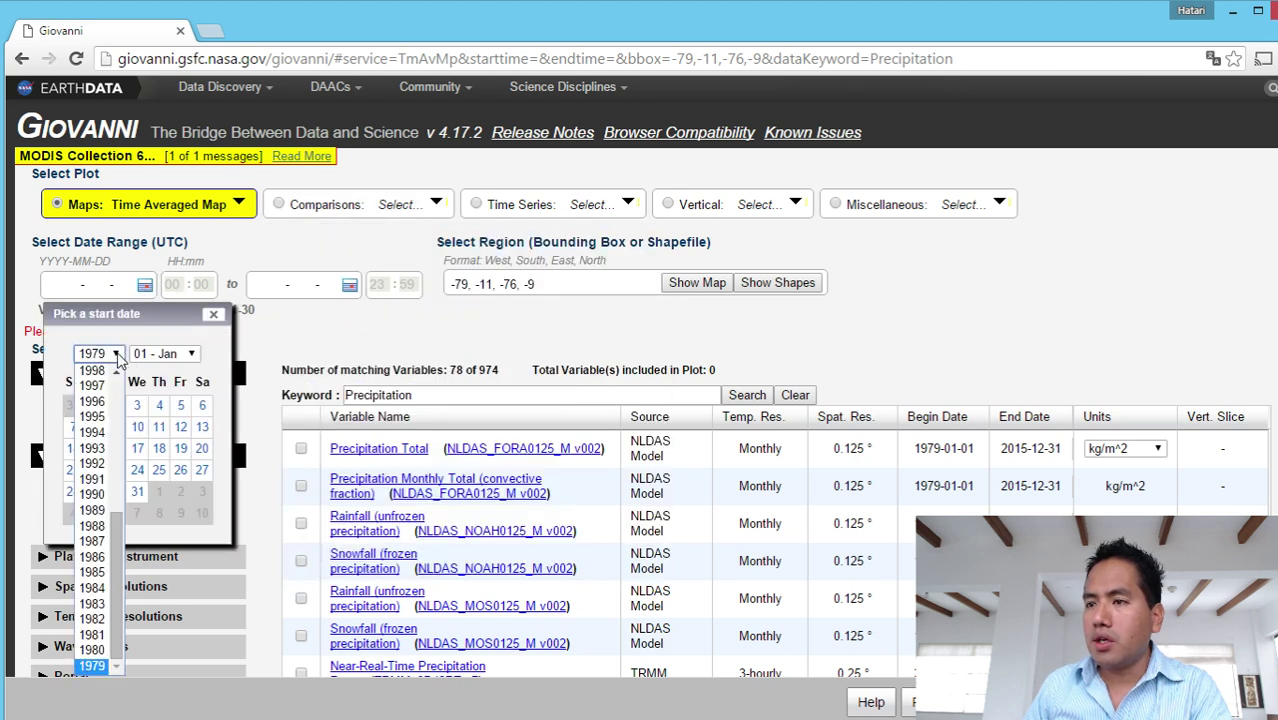
scroll(115, 545, "up", 6)
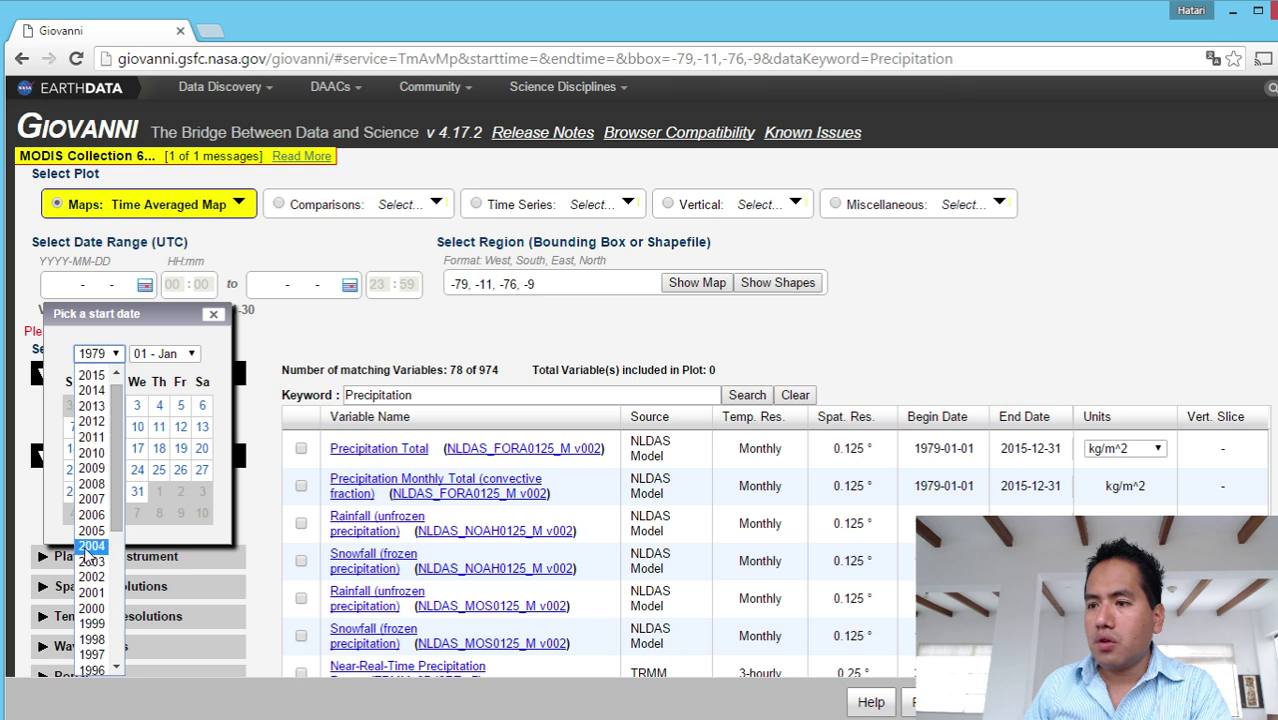
left_click(92, 390)
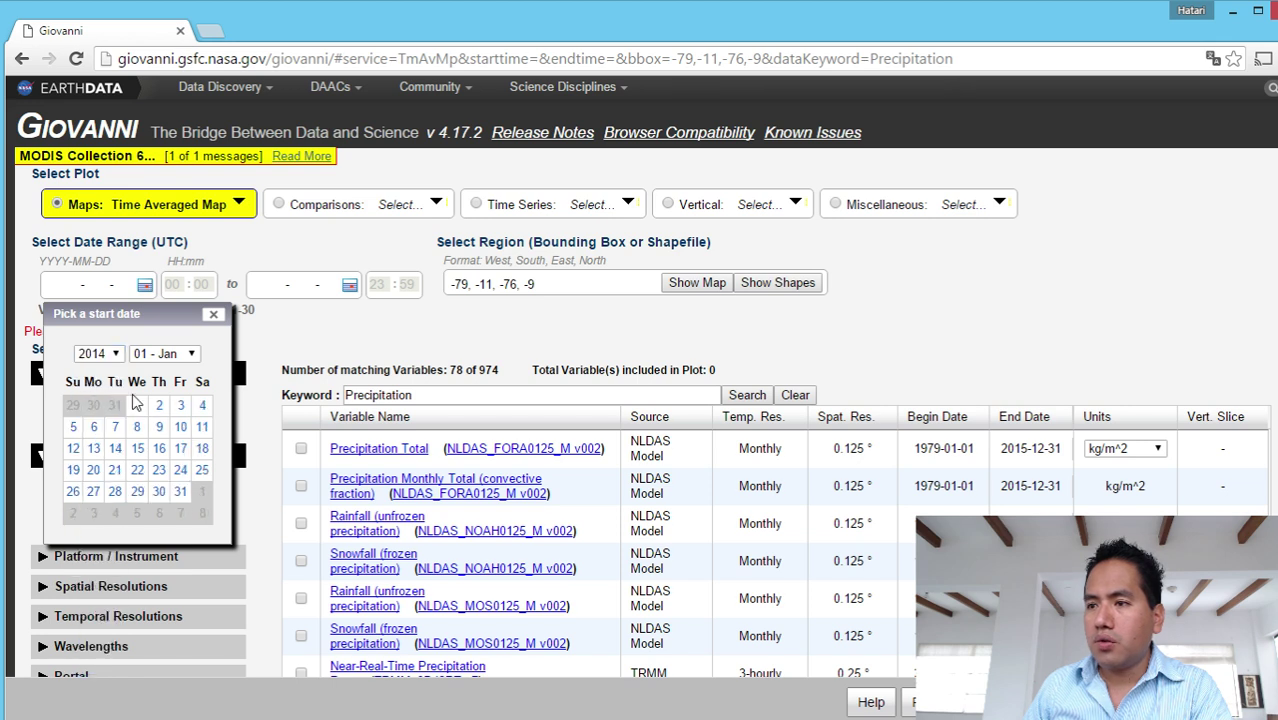
left_click(91, 430)
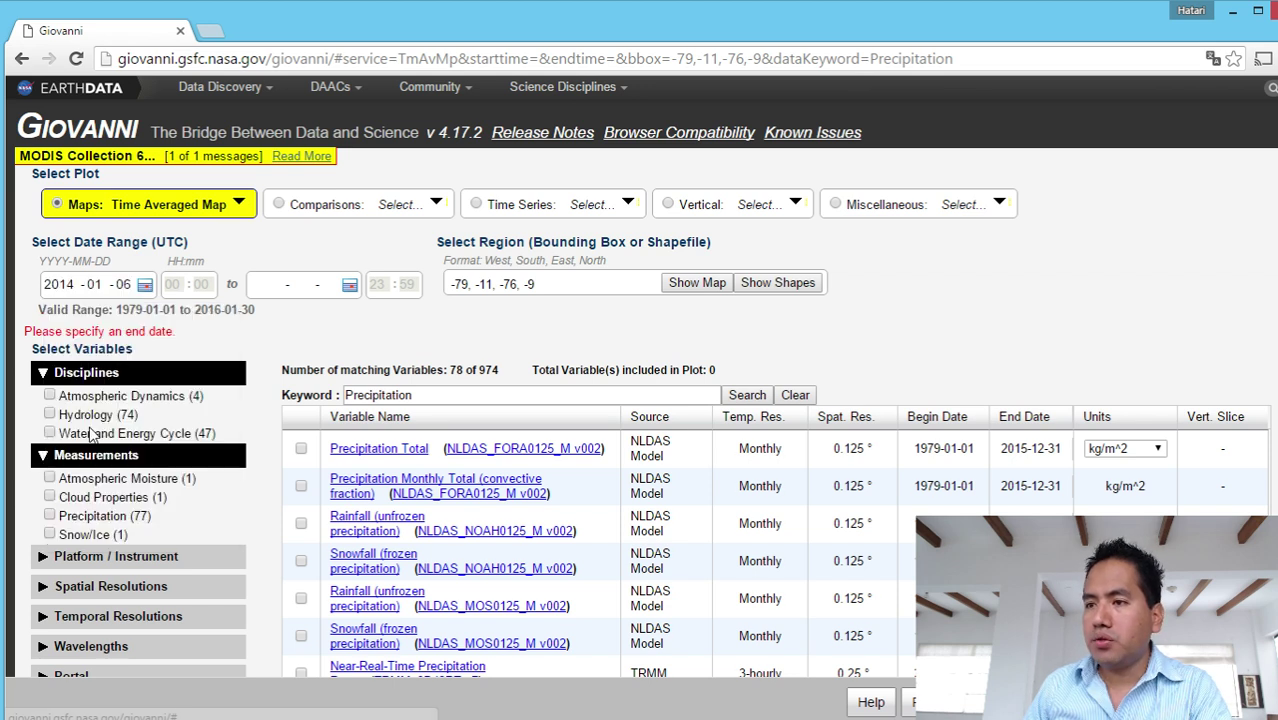
Set the end of the date range to 2015-05-31.
left_click(349, 285)
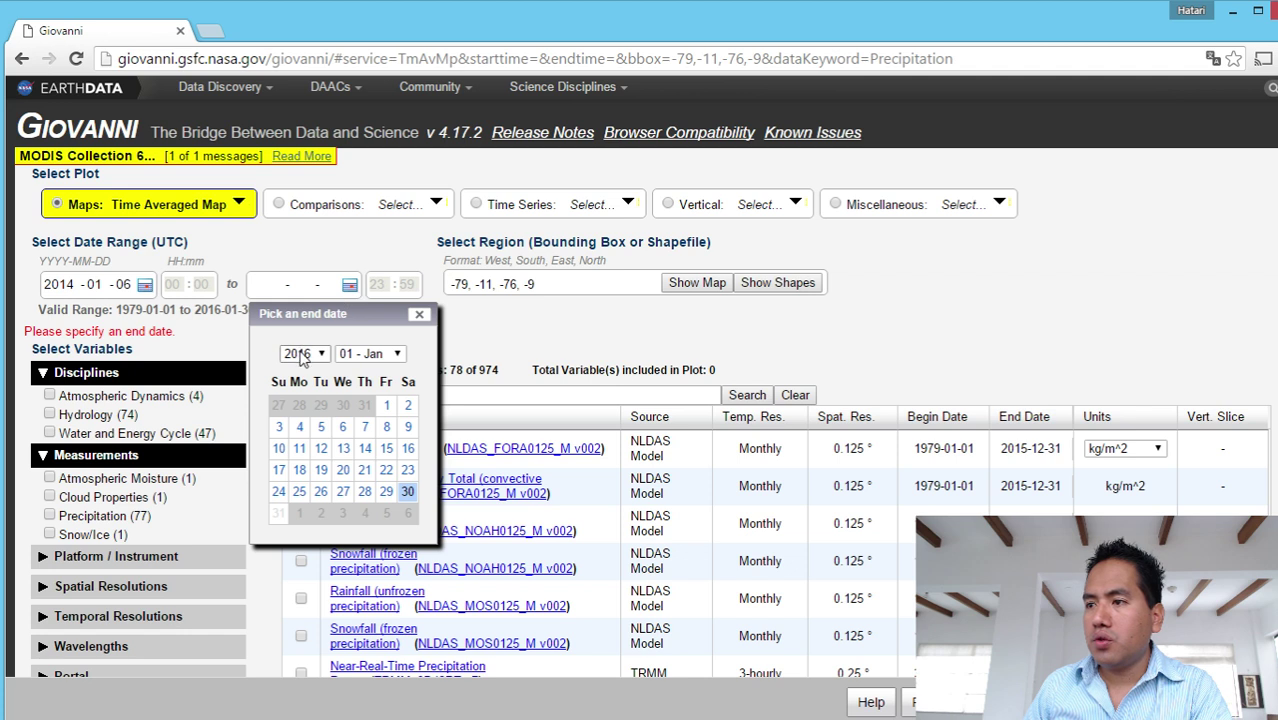
left_click(303, 354)
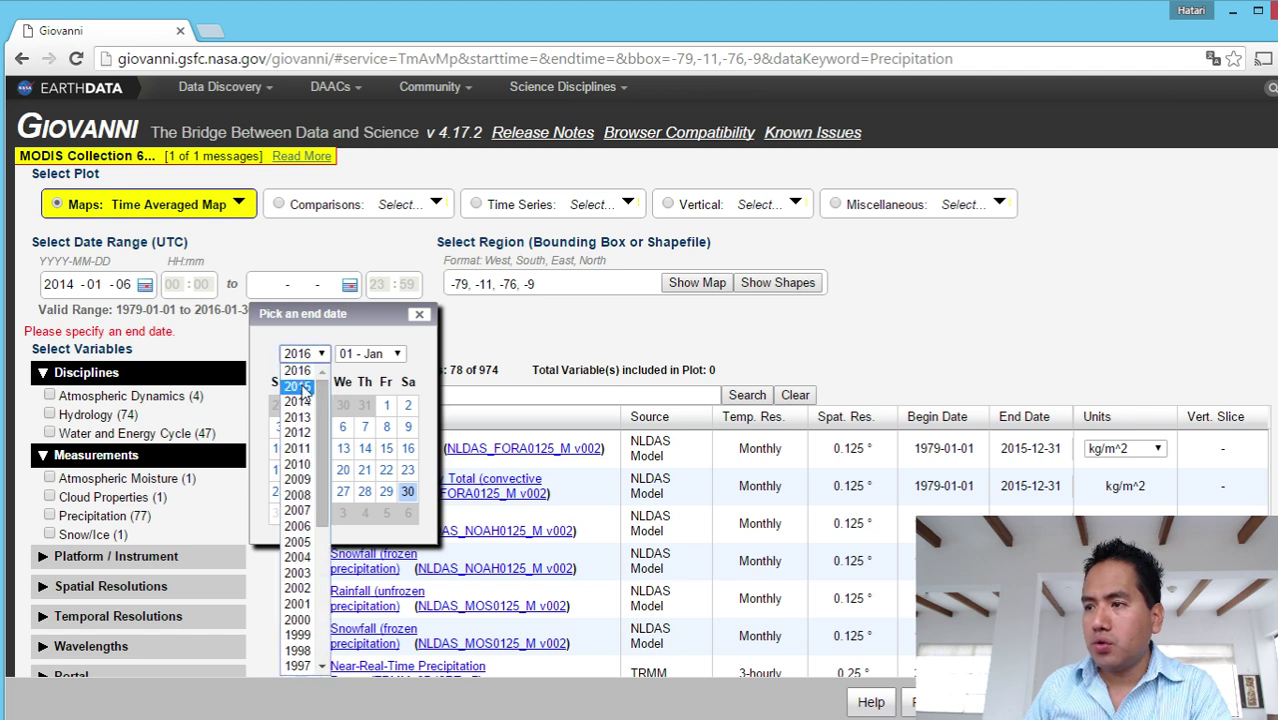
left_click(300, 386)
left_click(395, 356)
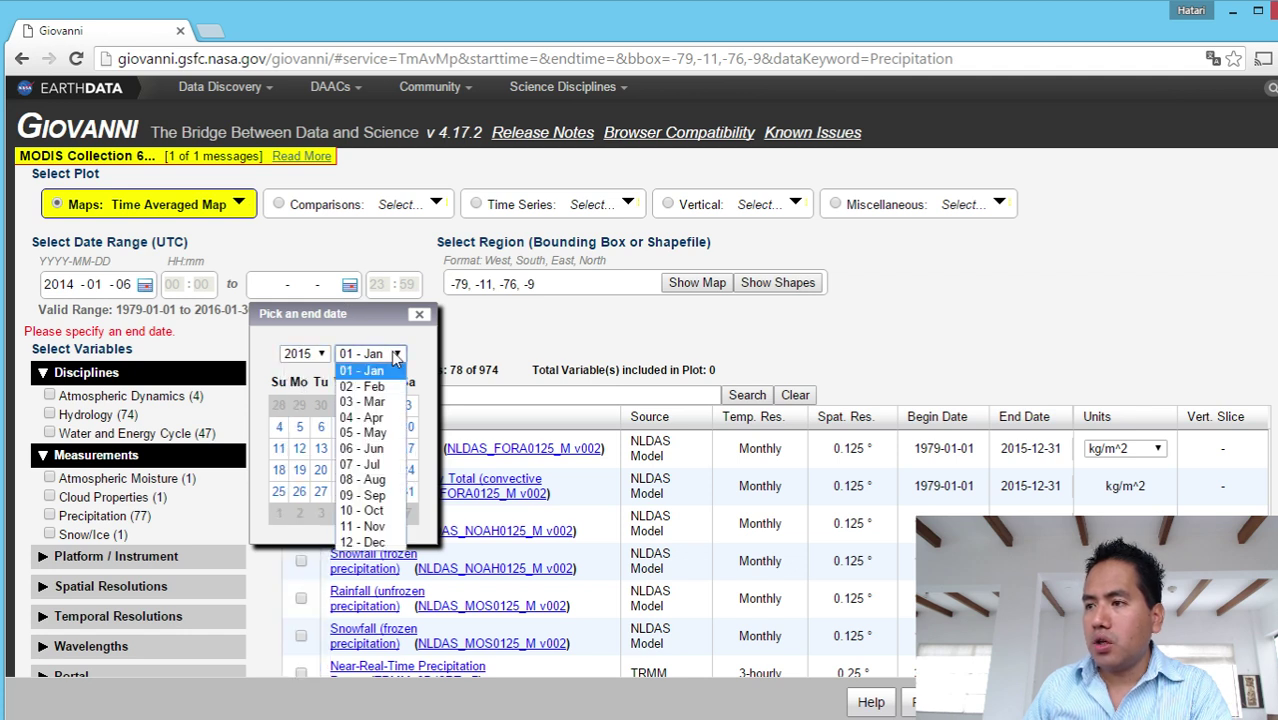
left_click(396, 358)
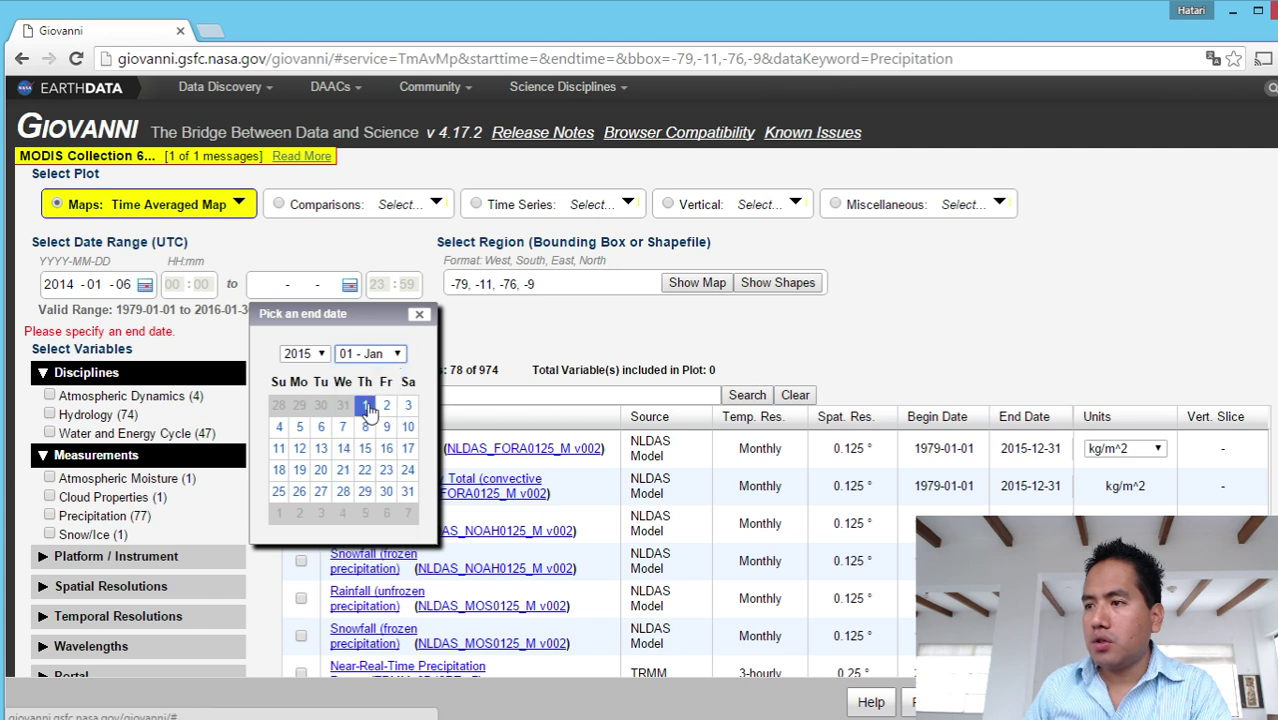
left_click(375, 355)
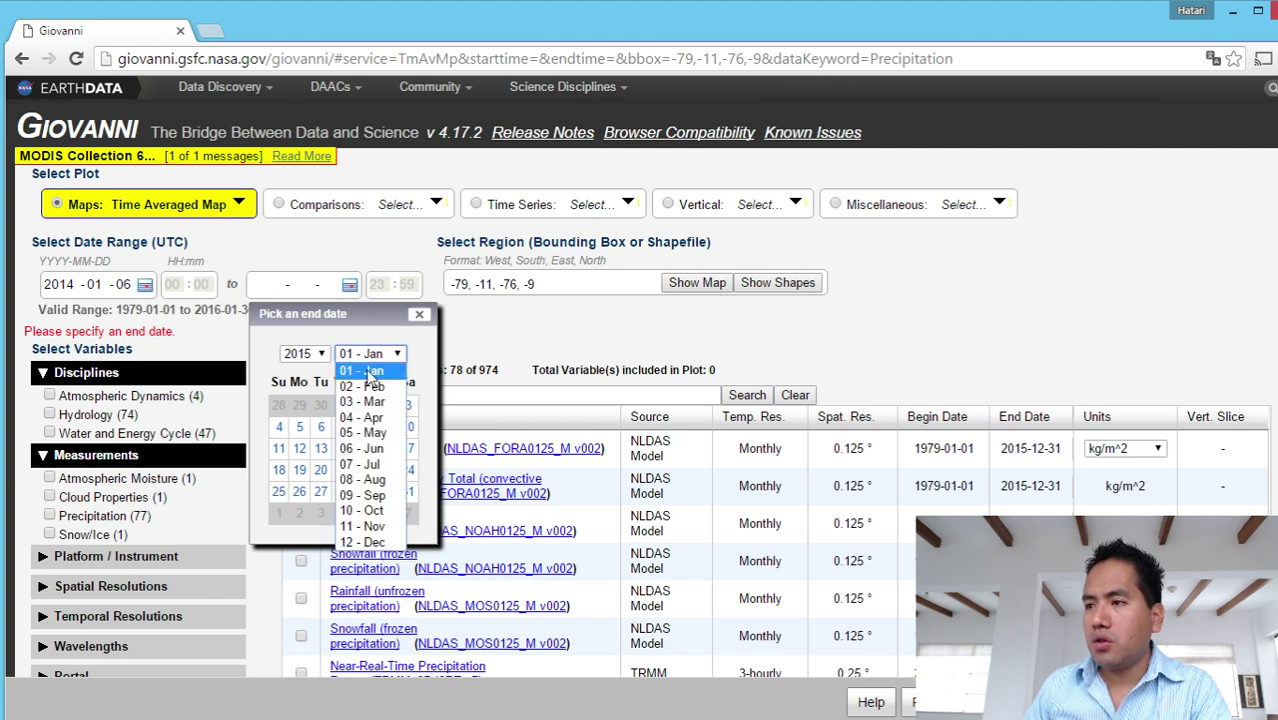
left_click(368, 450)
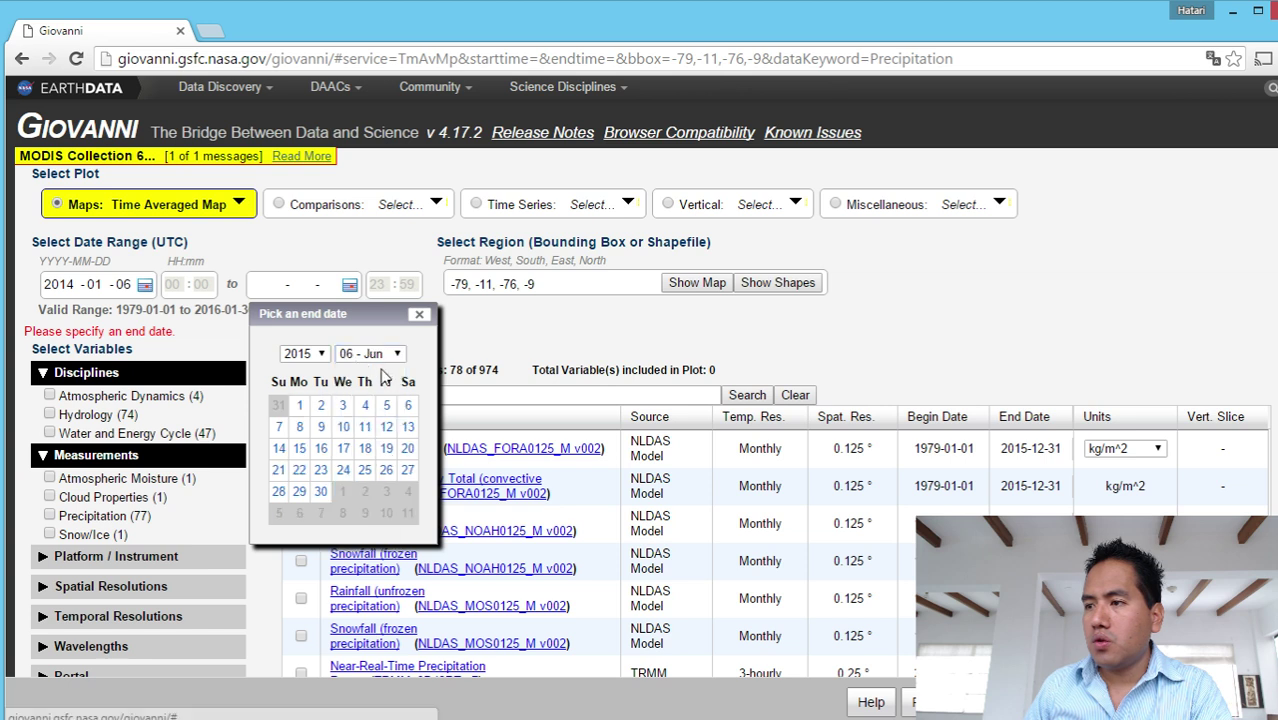
left_click(370, 354)
left_click(372, 431)
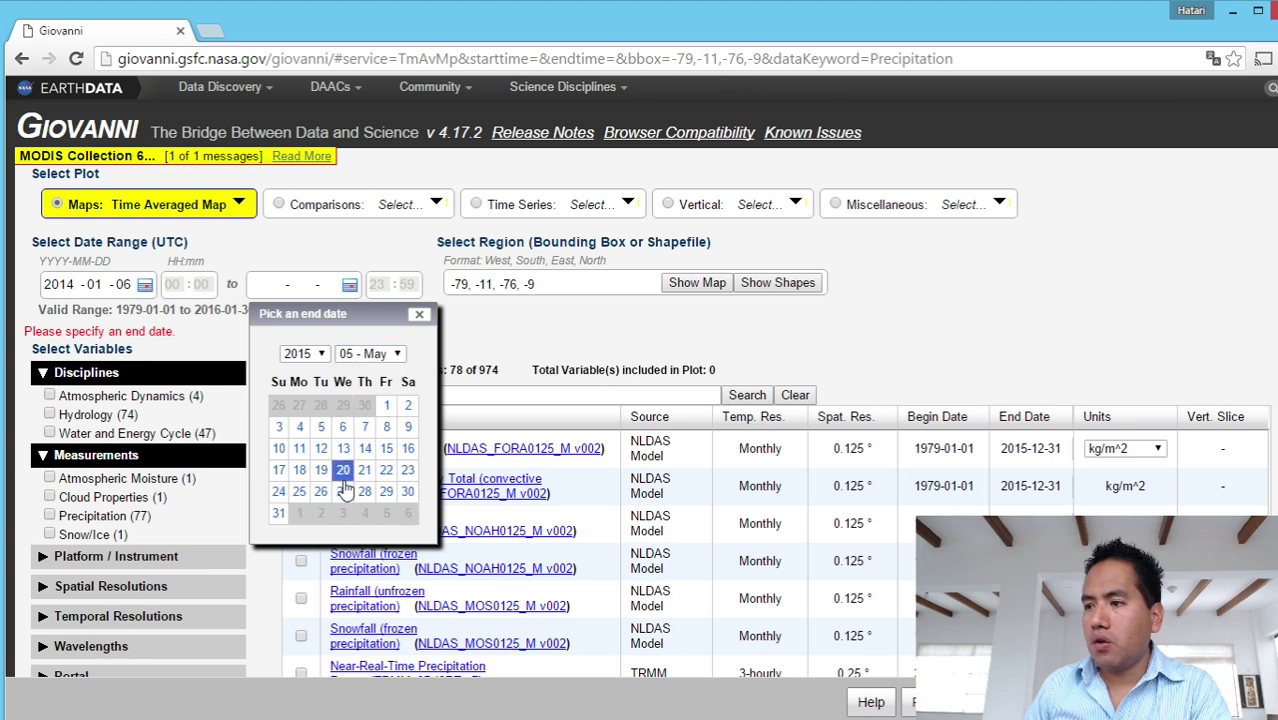
left_click(278, 513)
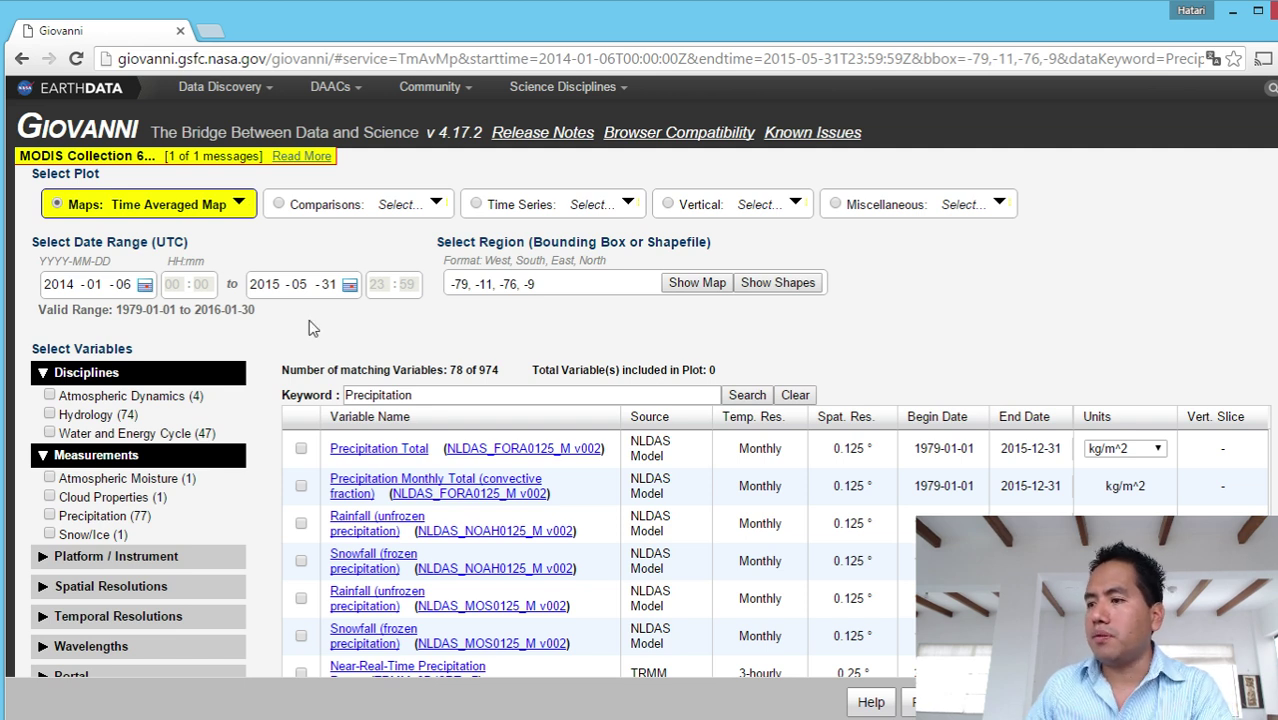
Sort the variables by spatial resolution and select the monthly merged satellite-gauge precipitation estimate, GPM_3IMERGM v03.
left_click(843, 420)
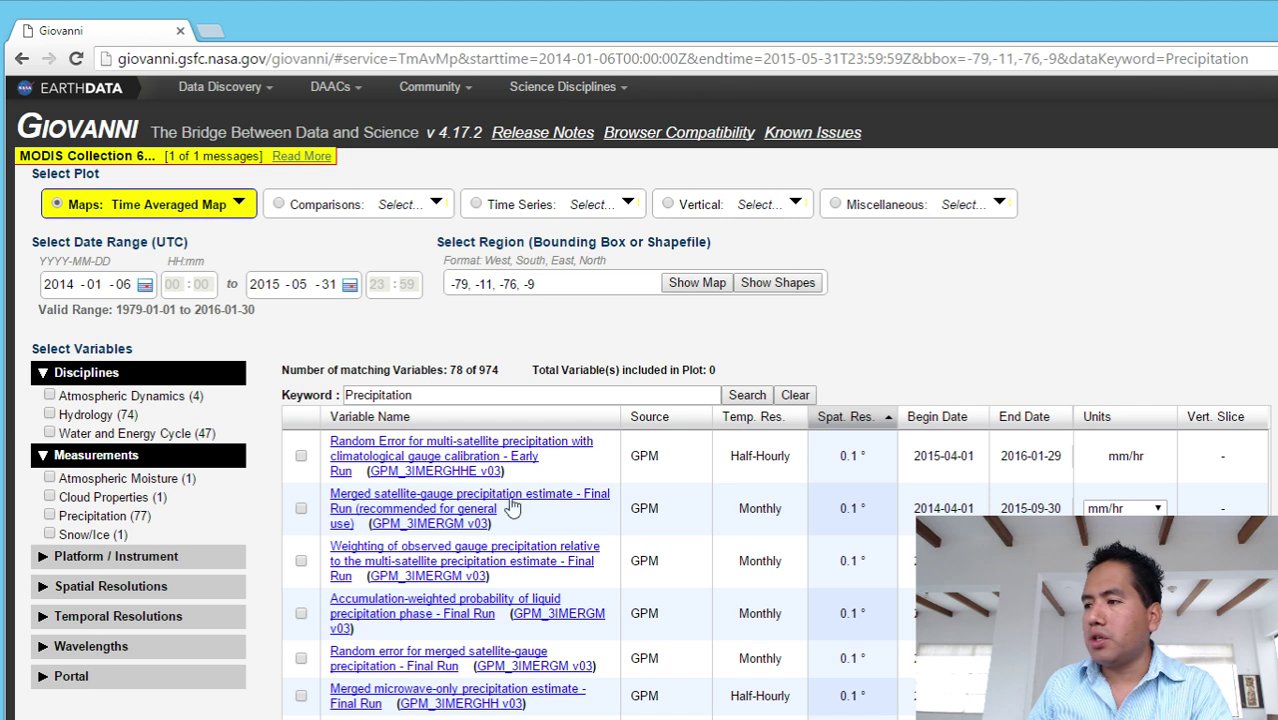
left_click(301, 510)
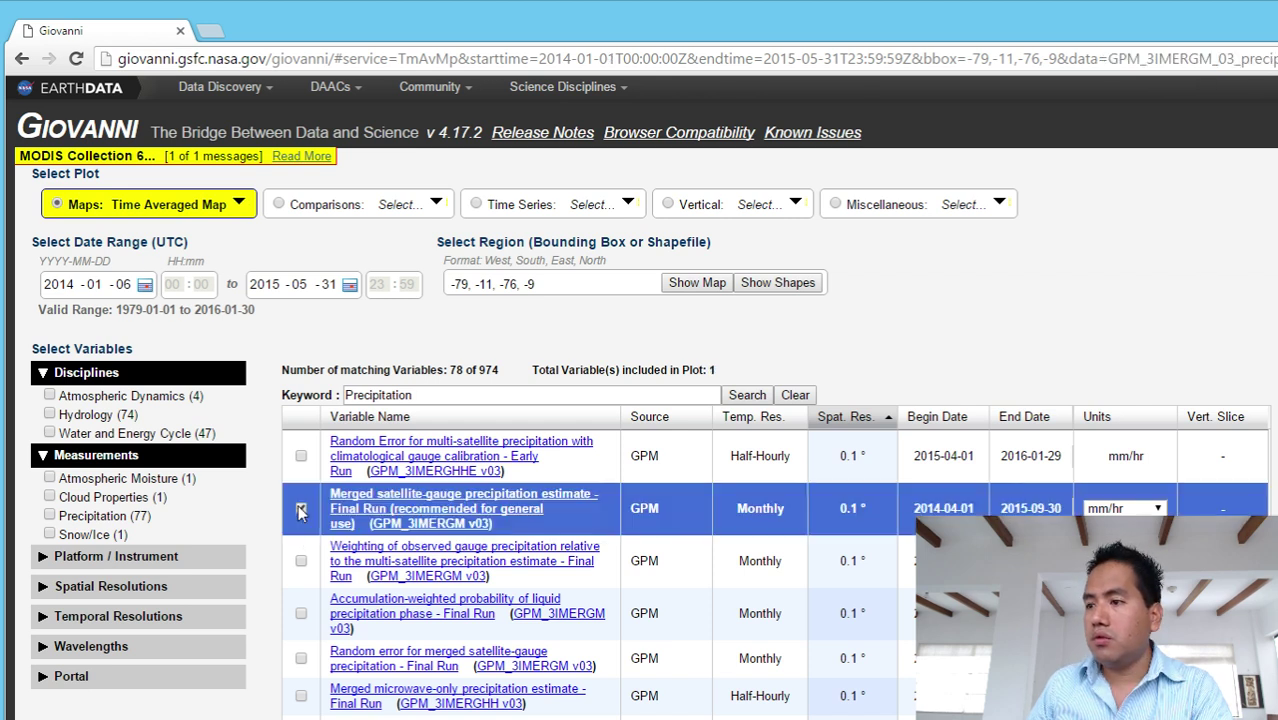
Find the monthly TRMM Precipitation Rate variable at 0.25°, TRMM_3B43 v7, in the list and include it in the plot.
scroll(817, 576, "down", 2)
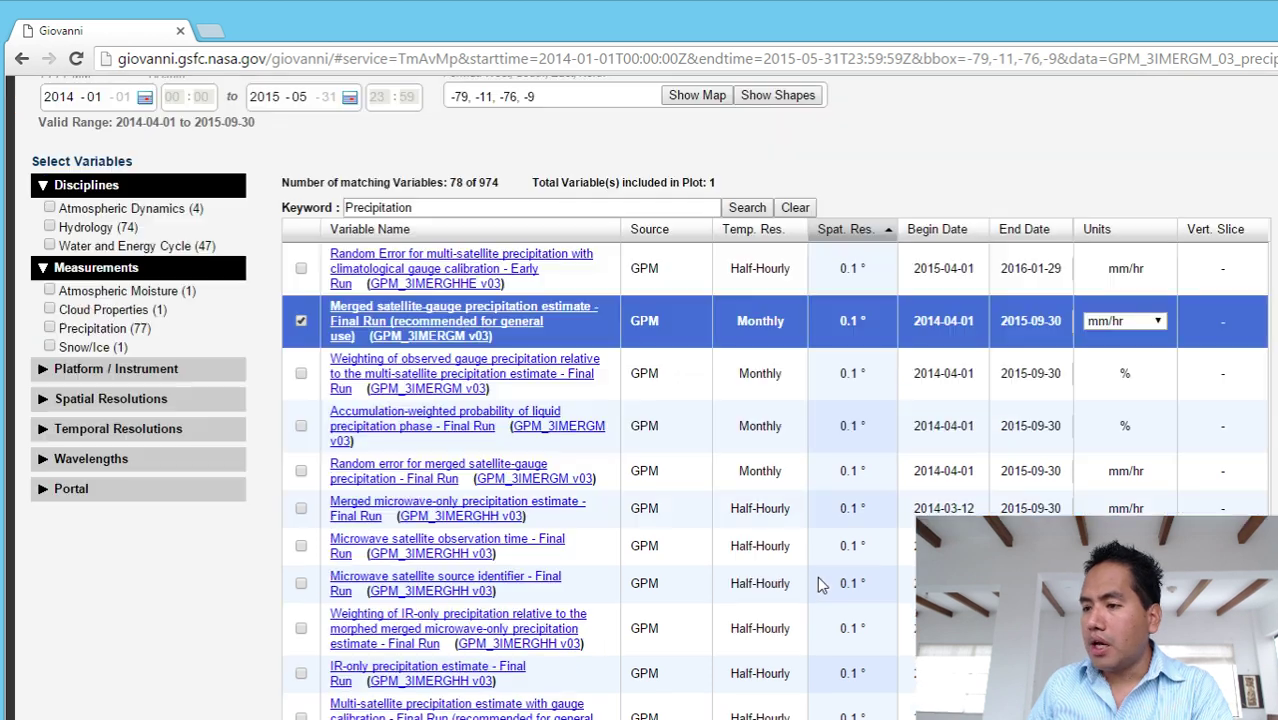
scroll(817, 584, "down", 1)
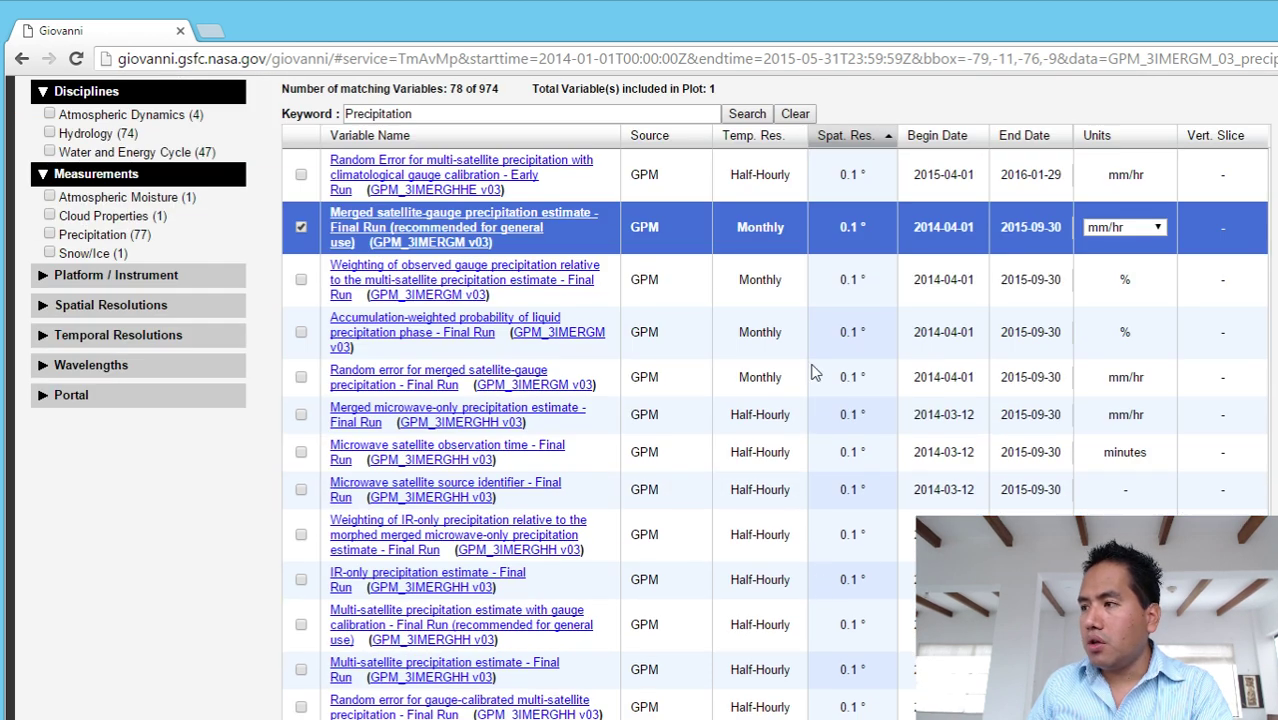
scroll(816, 370, "up", 2)
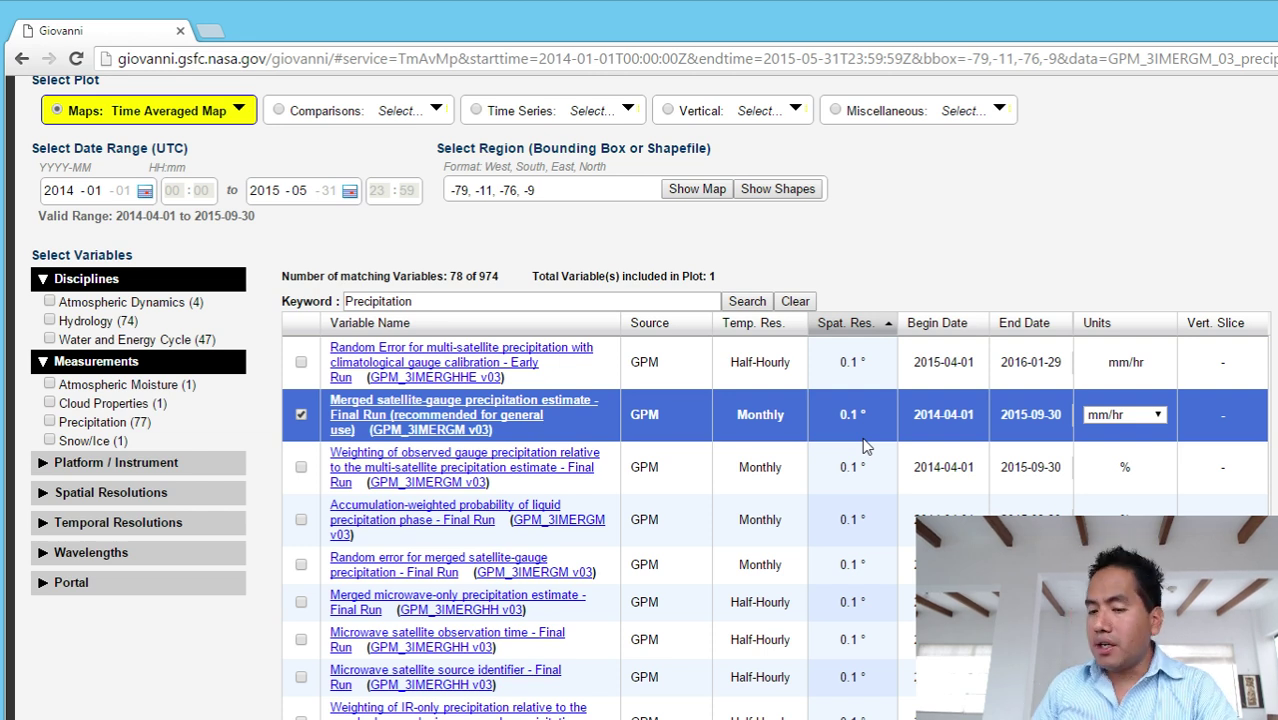
scroll(860, 460, "down", 5)
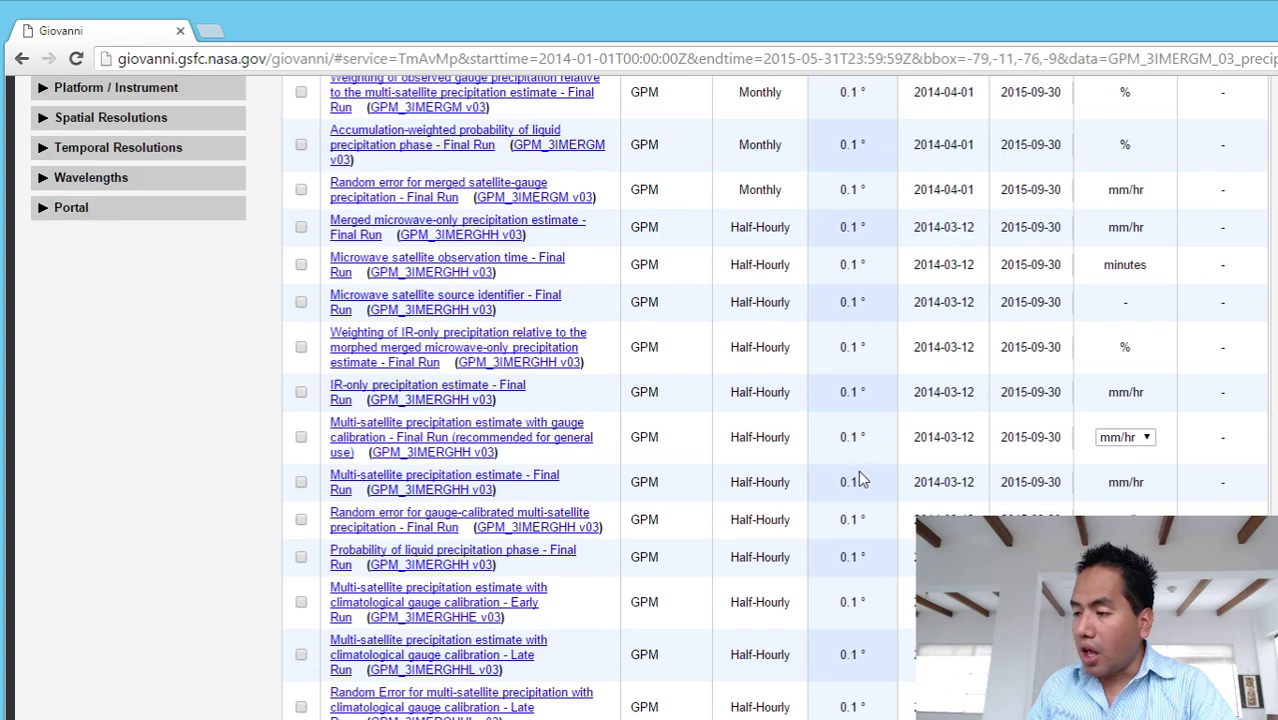
scroll(855, 467, "down", 3)
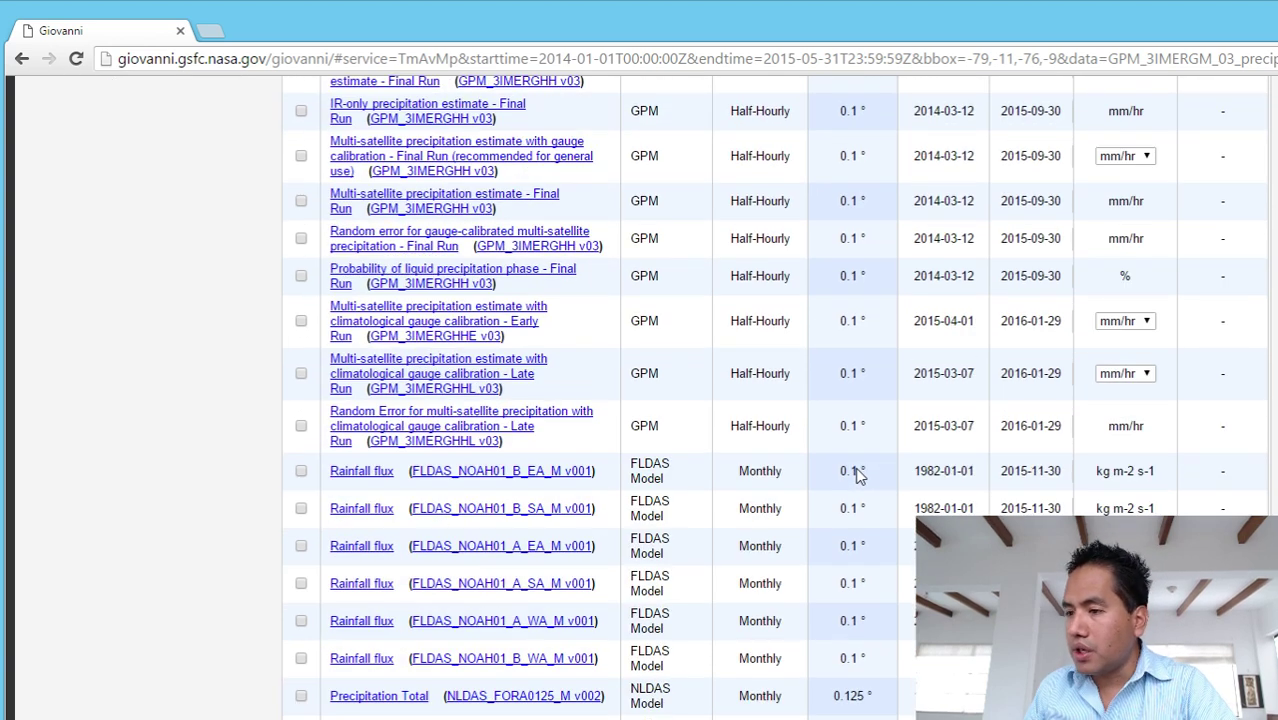
scroll(856, 476, "down", 1)
scroll(857, 478, "down", 4)
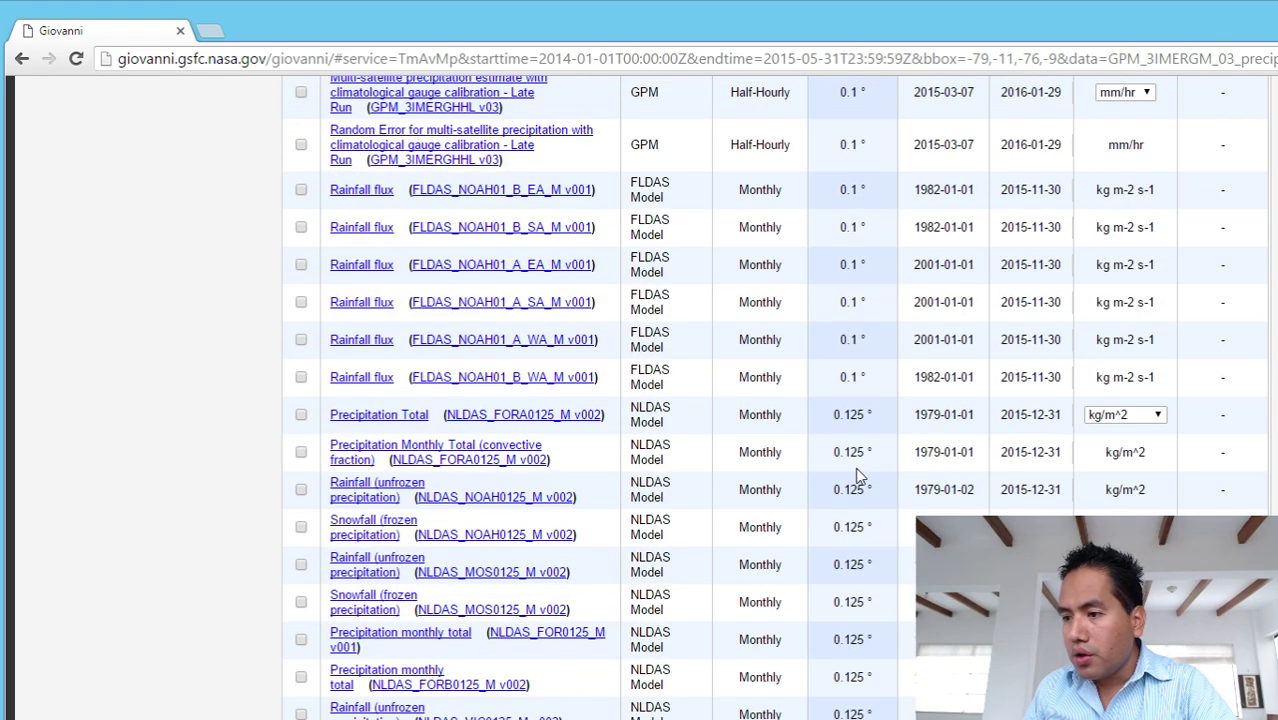
scroll(857, 478, "down", 6)
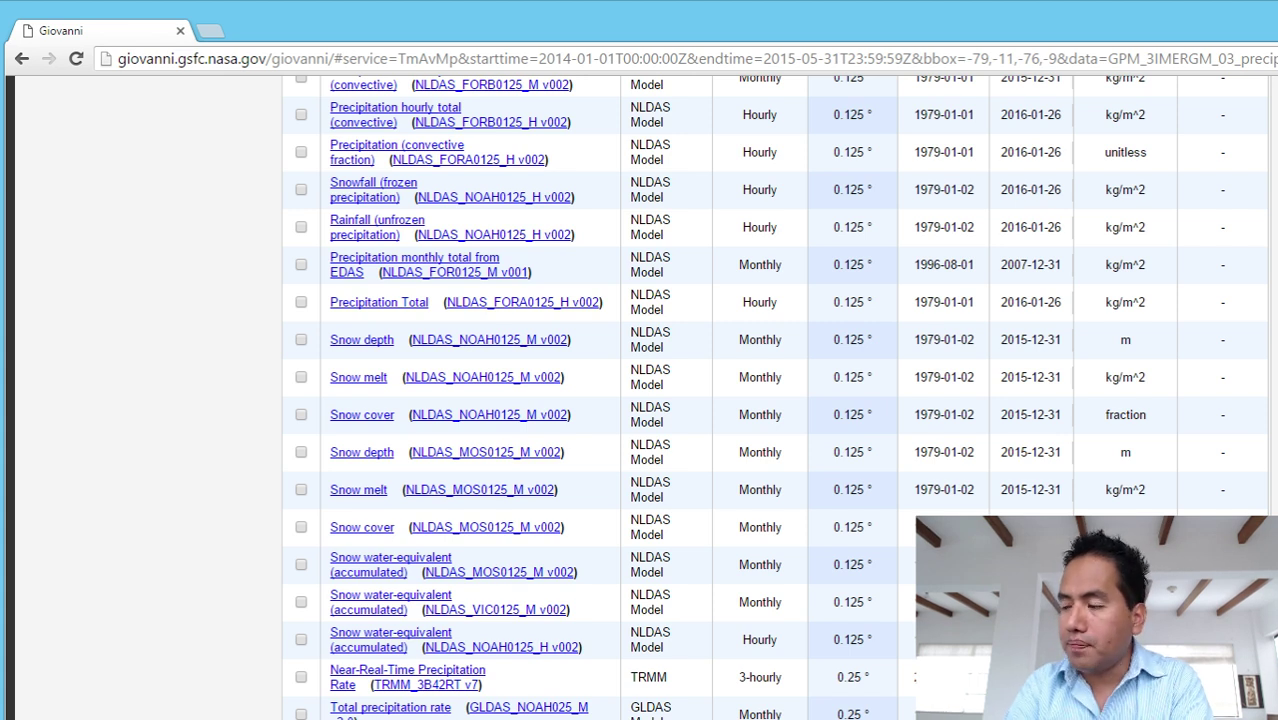
scroll(928, 338, "up", 12)
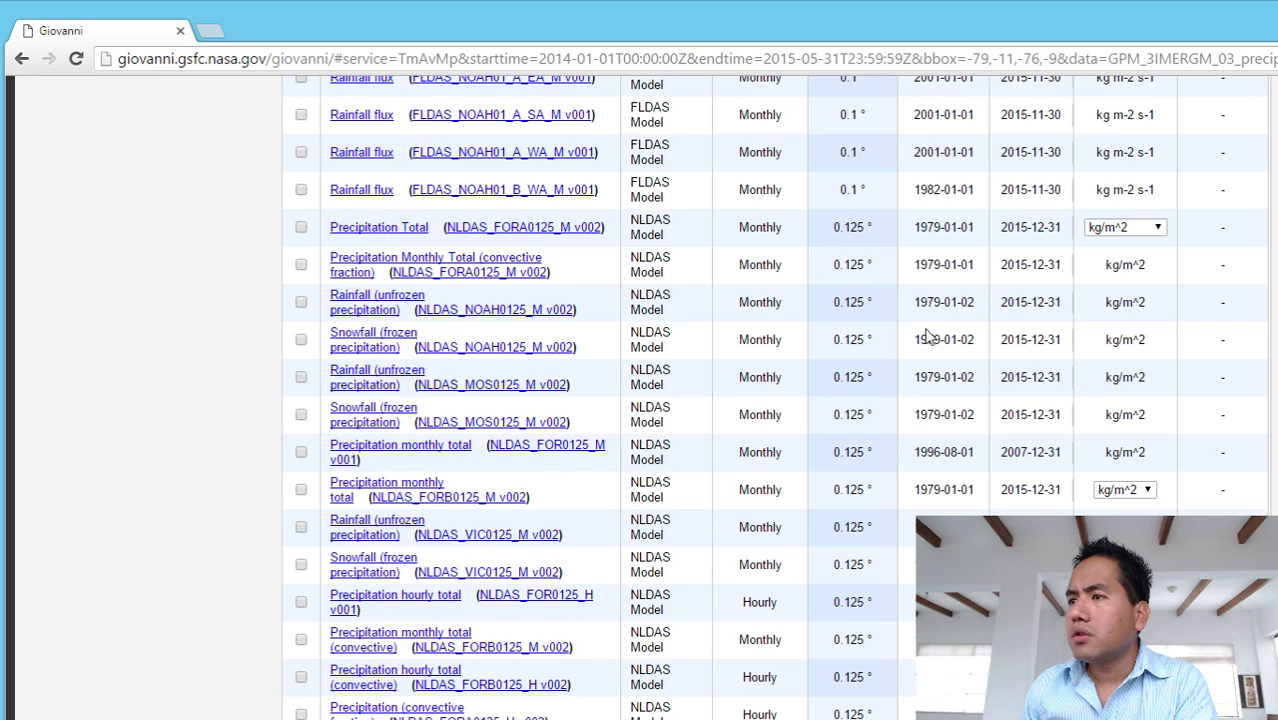
scroll(928, 338, "down", 12)
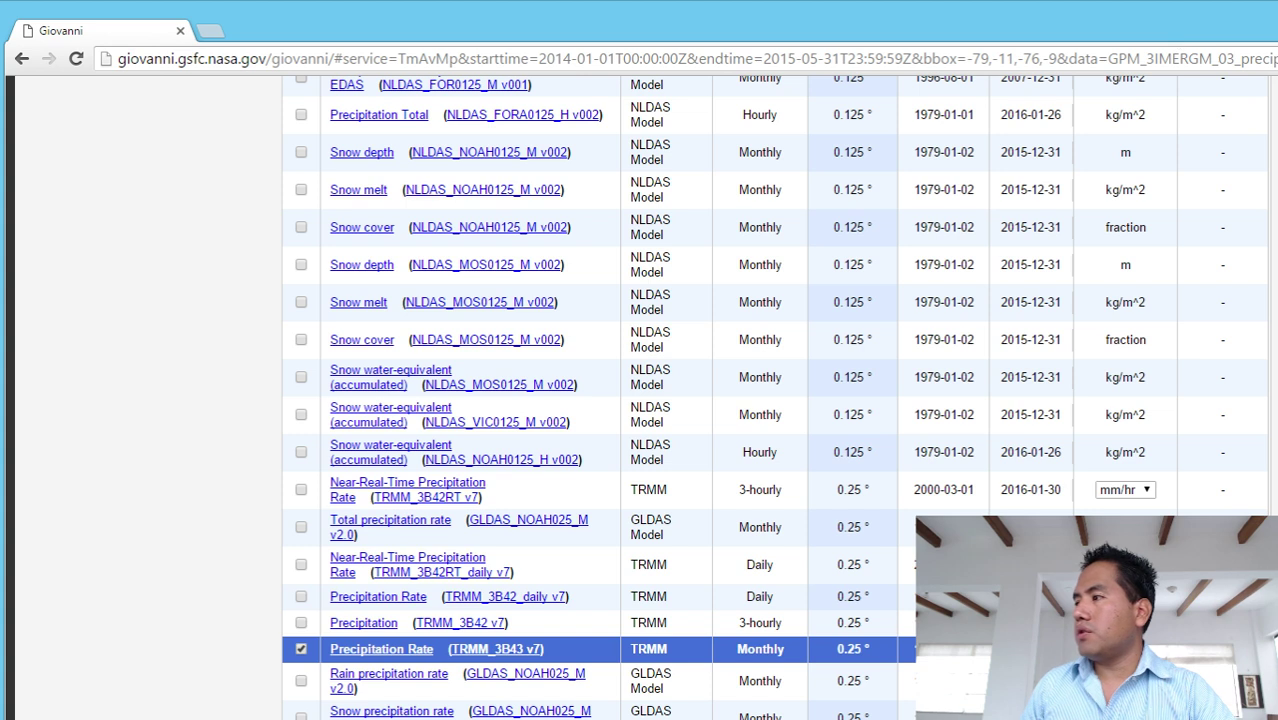
Plot the time averaged map of the selected variables, narrowing the browser window to reach the plot command and widening it back.
left_click_drag(1277, 212, 1033, 212)
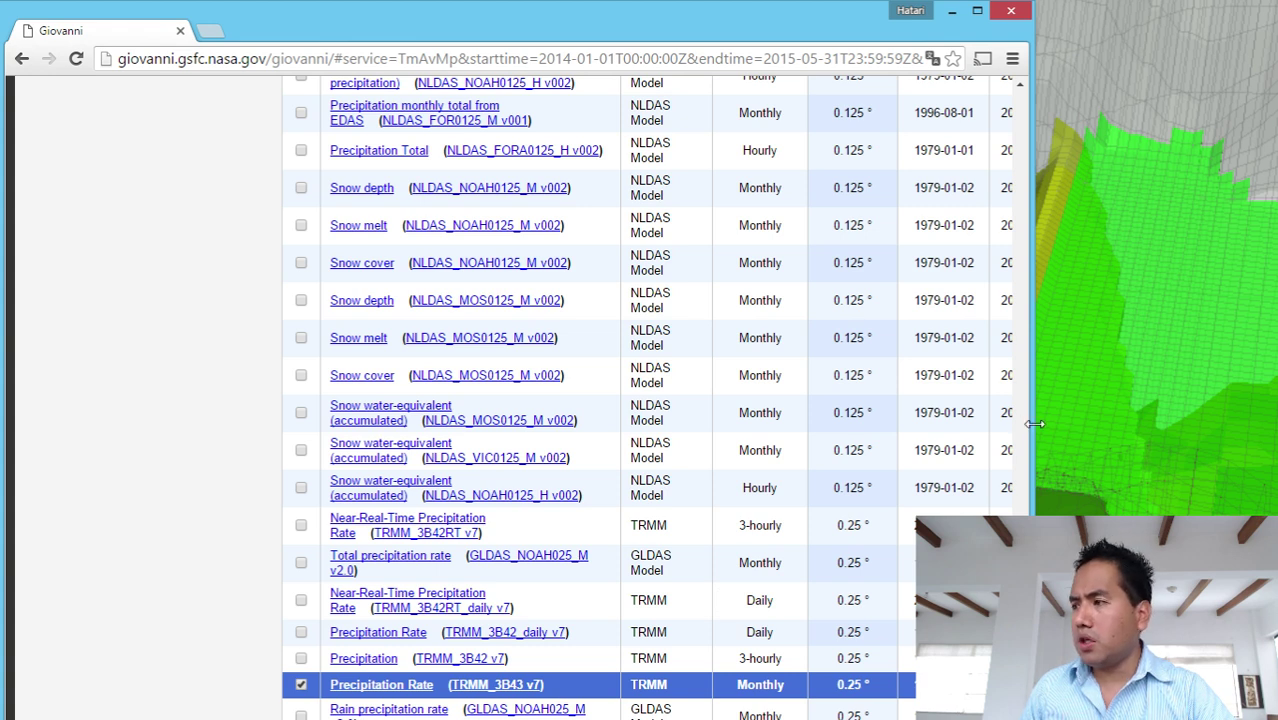
left_click_drag(1034, 424, 875, 426)
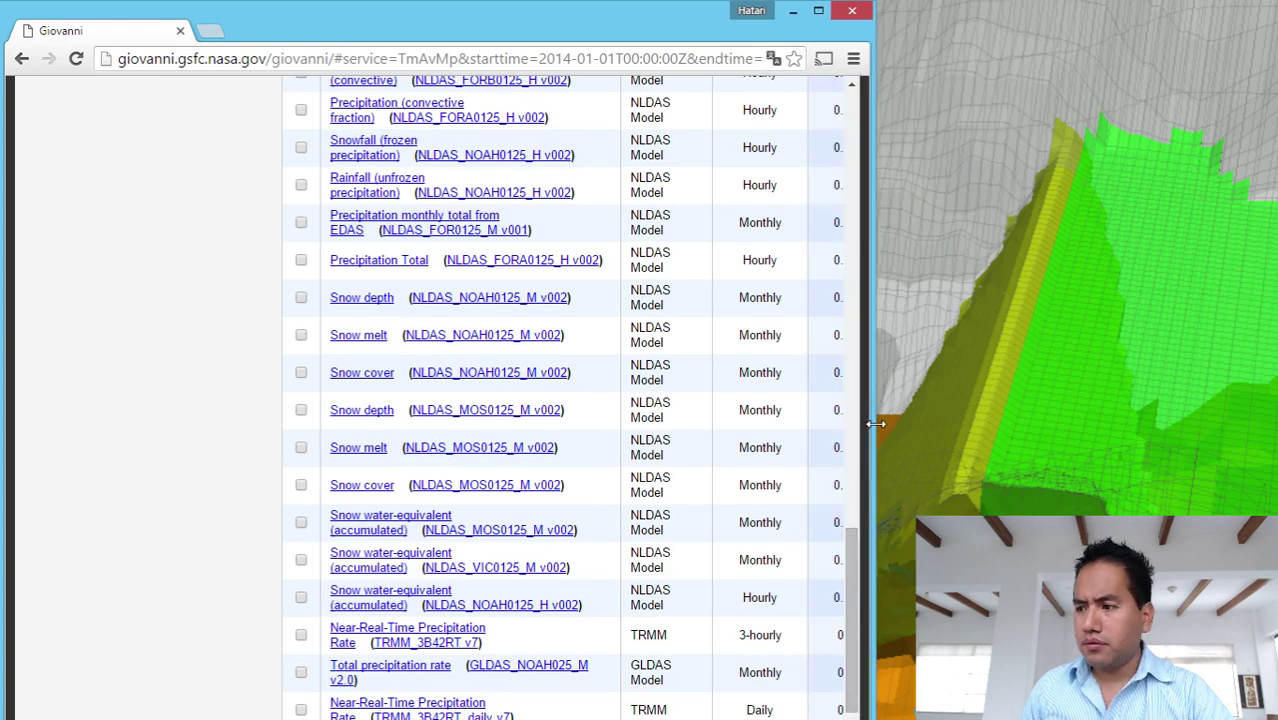
scroll(738, 525, "down", 1)
scroll(648, 676, "right", 7)
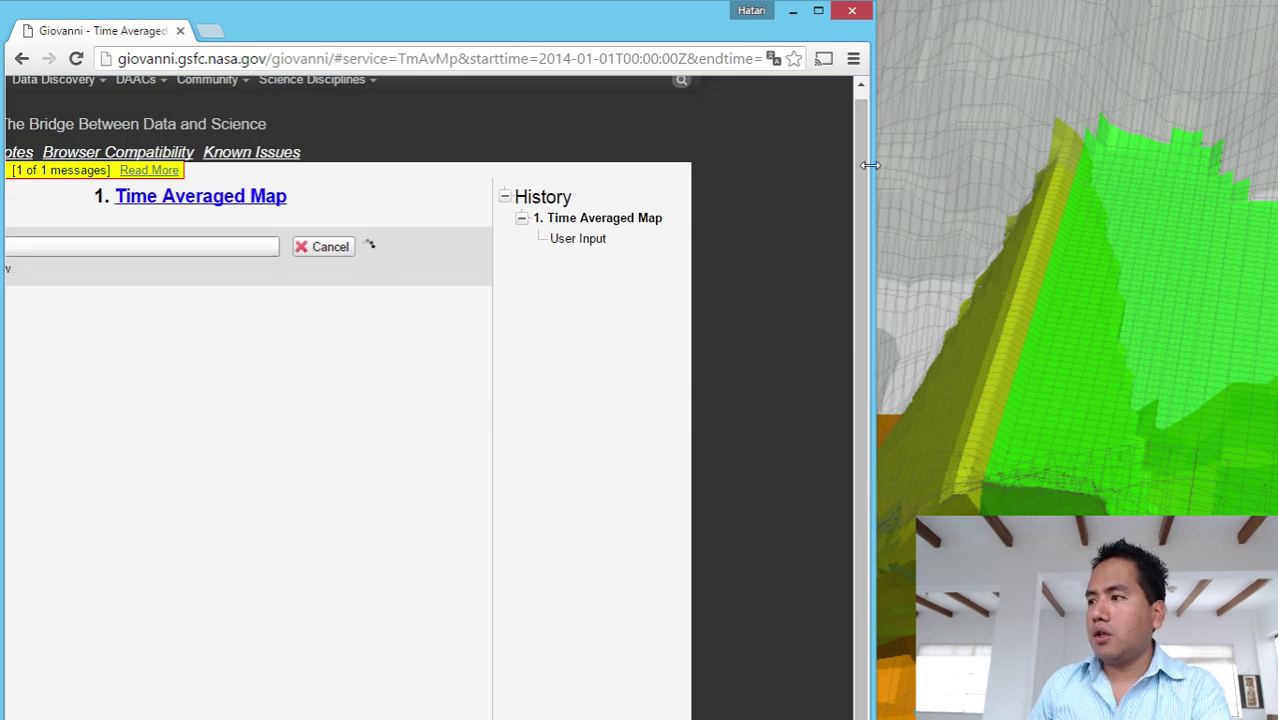
left_click_drag(876, 181, 1277, 181)
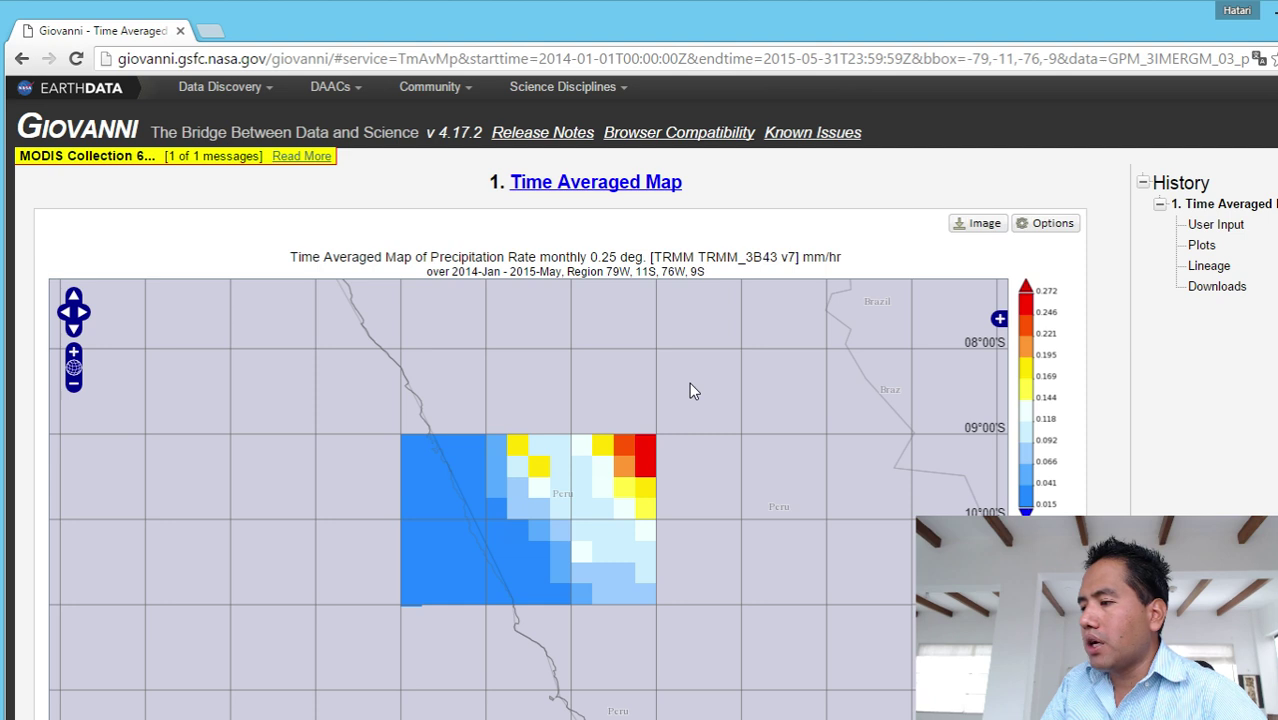
Examine the time averaged precipitation map at different zoom levels and view its map options.
scroll(689, 383, "down", 2)
scroll(689, 382, "up", 2)
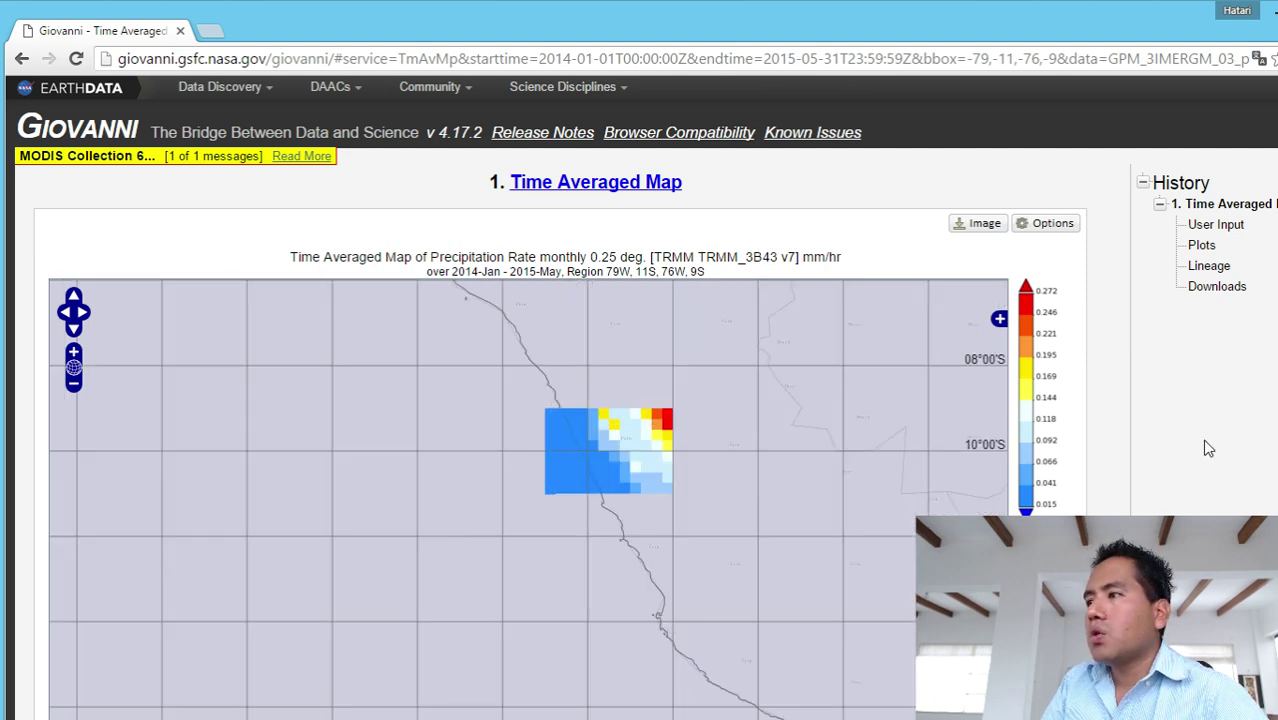
scroll(1206, 448, "down", 1)
scroll(1107, 208, "down", 1)
scroll(1161, 286, "up", 2)
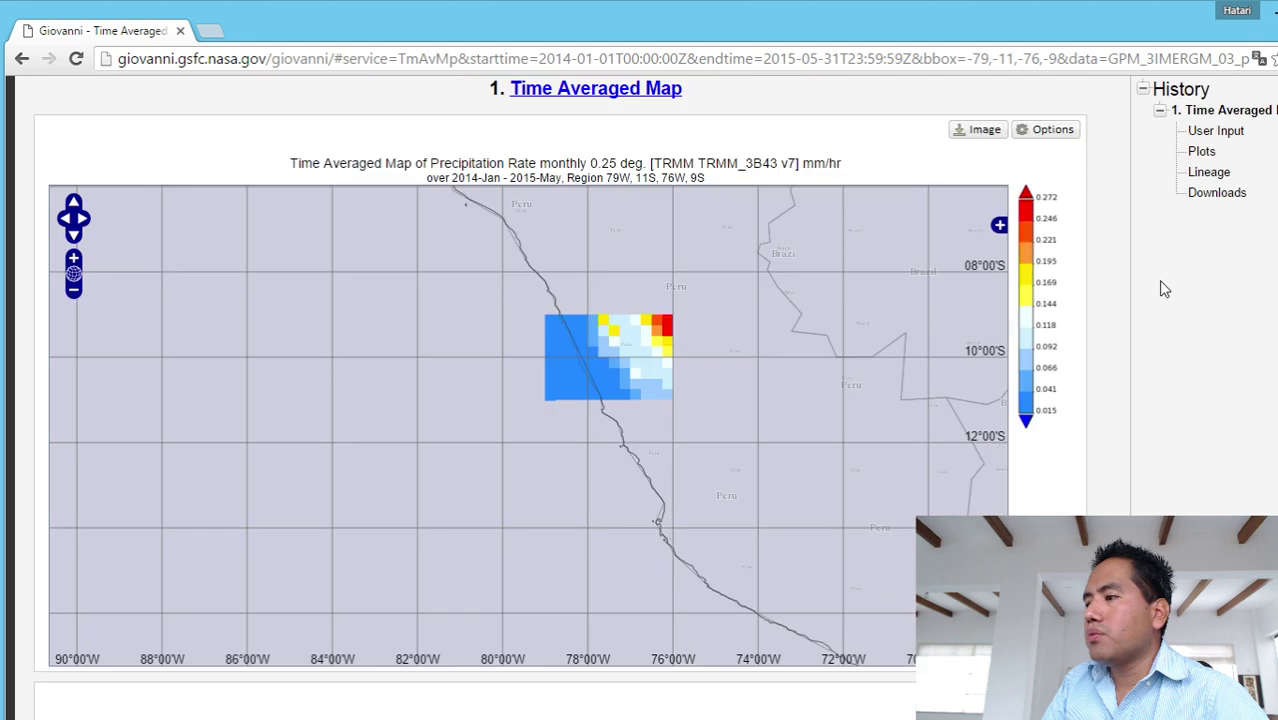
left_click(1060, 226)
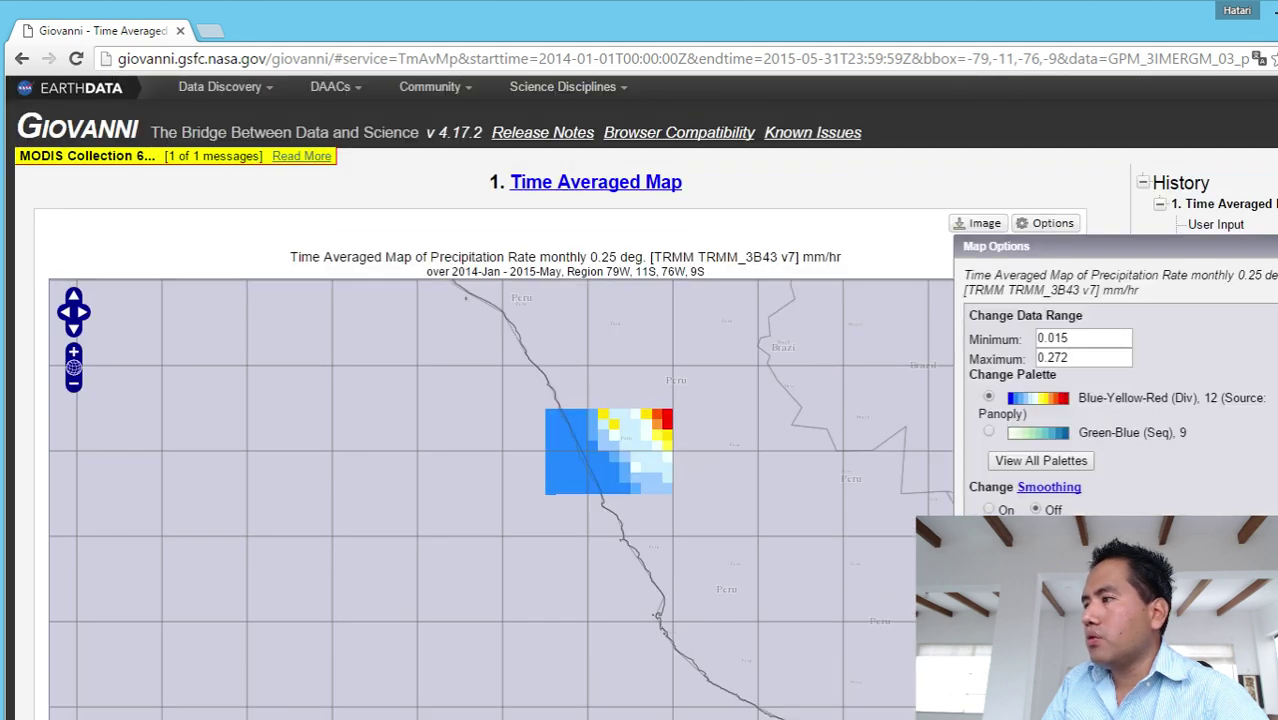
left_click(1056, 224)
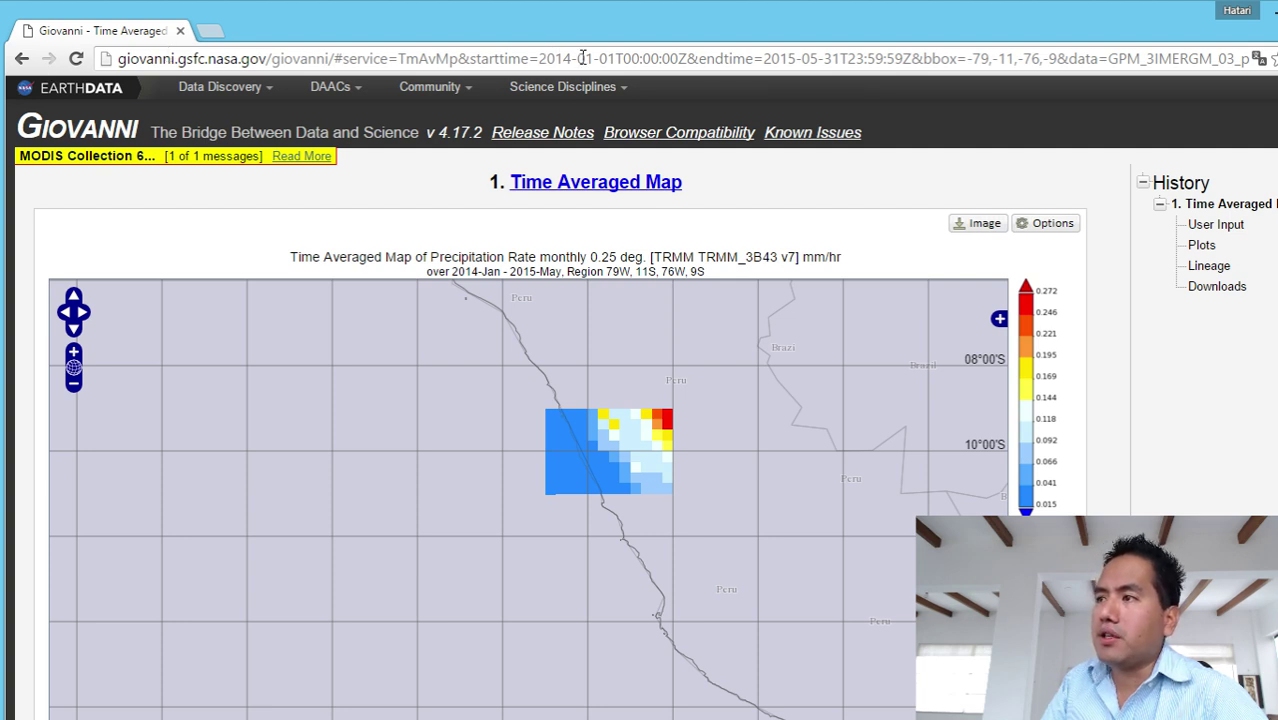
Change the start time's month in the page address to June, making it 2014-06-01.
left_click_drag(585, 58, 592, 58)
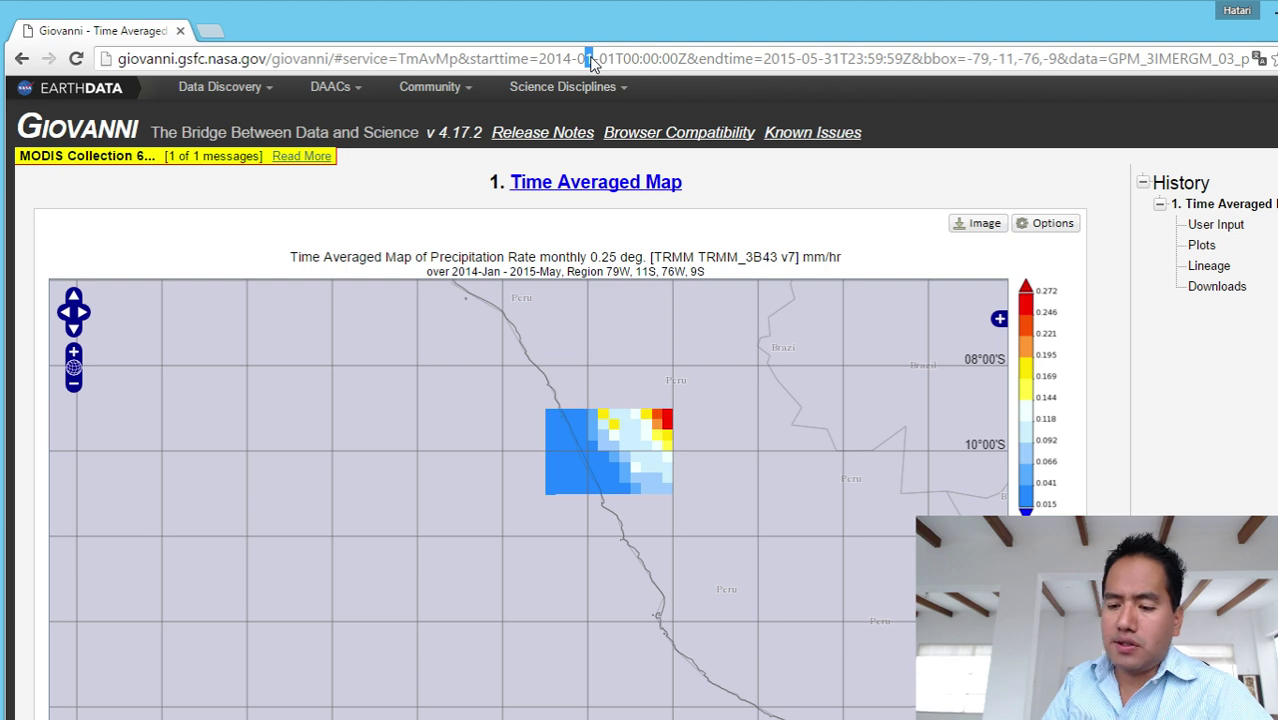
type("6-")
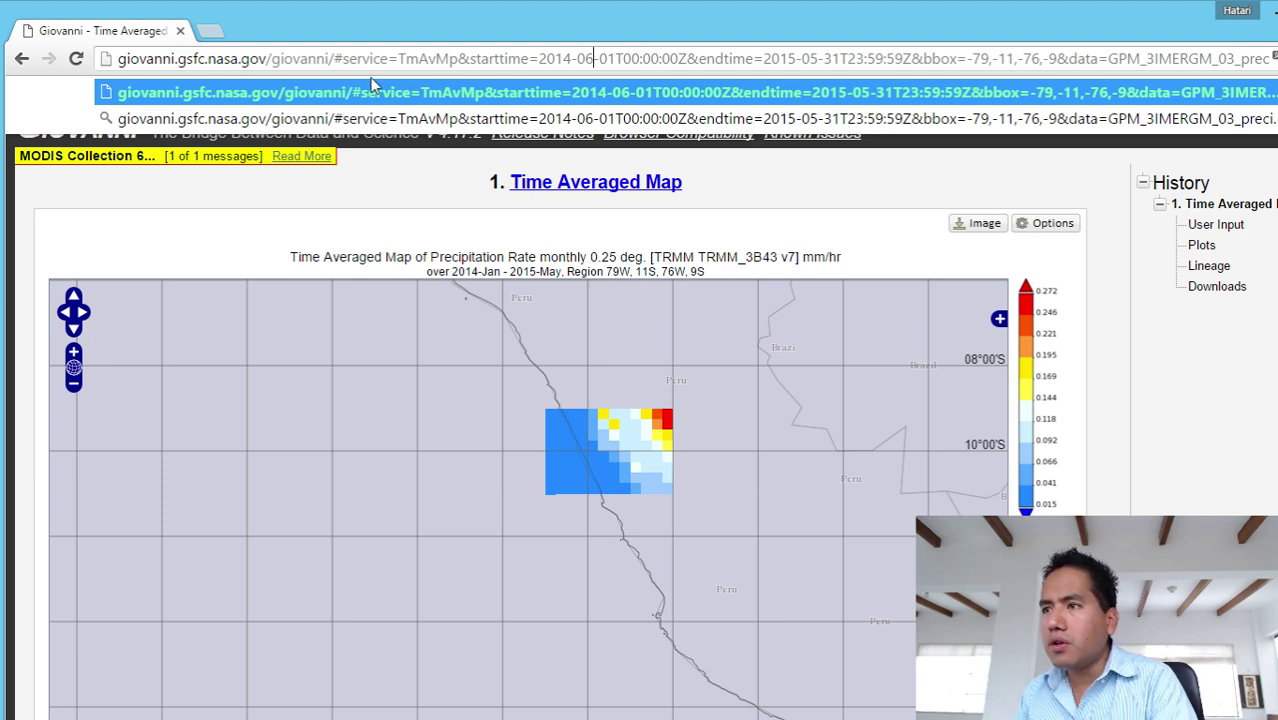
left_click(343, 228)
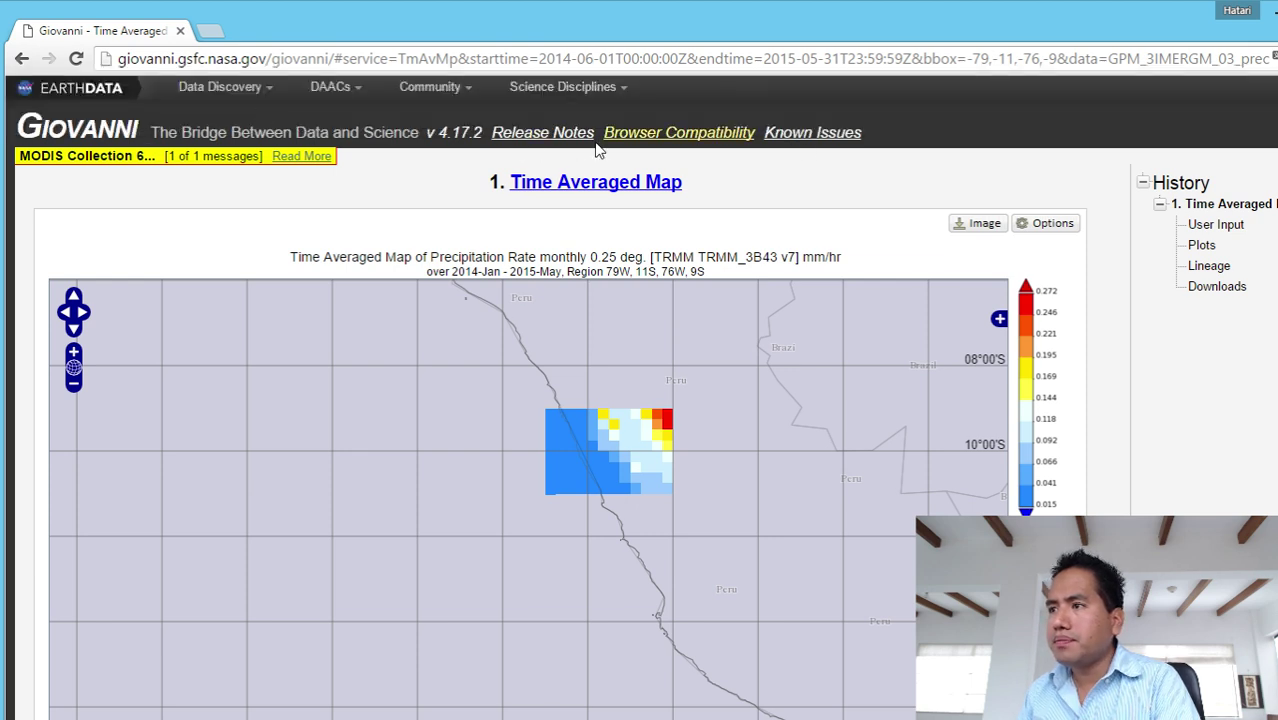
View the user manual page for the Time Averaged Map, close it and inspect the precipitation map over Peru.
left_click(598, 190)
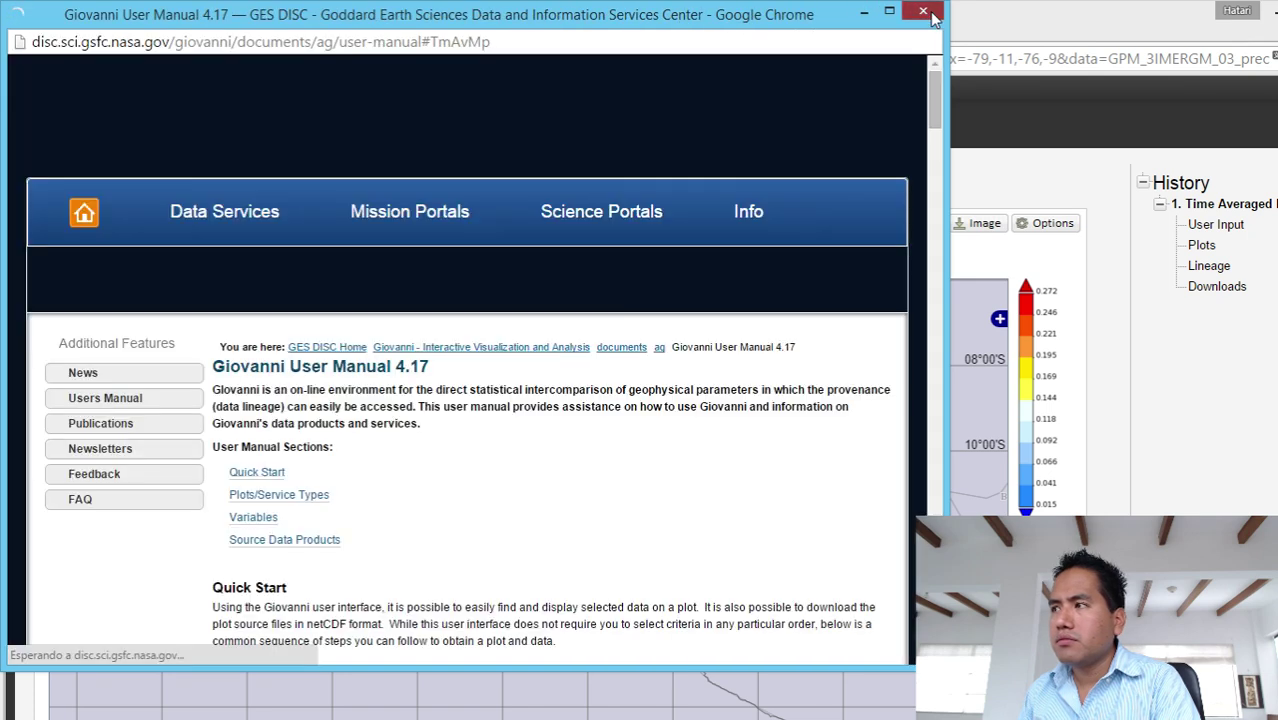
left_click(924, 11)
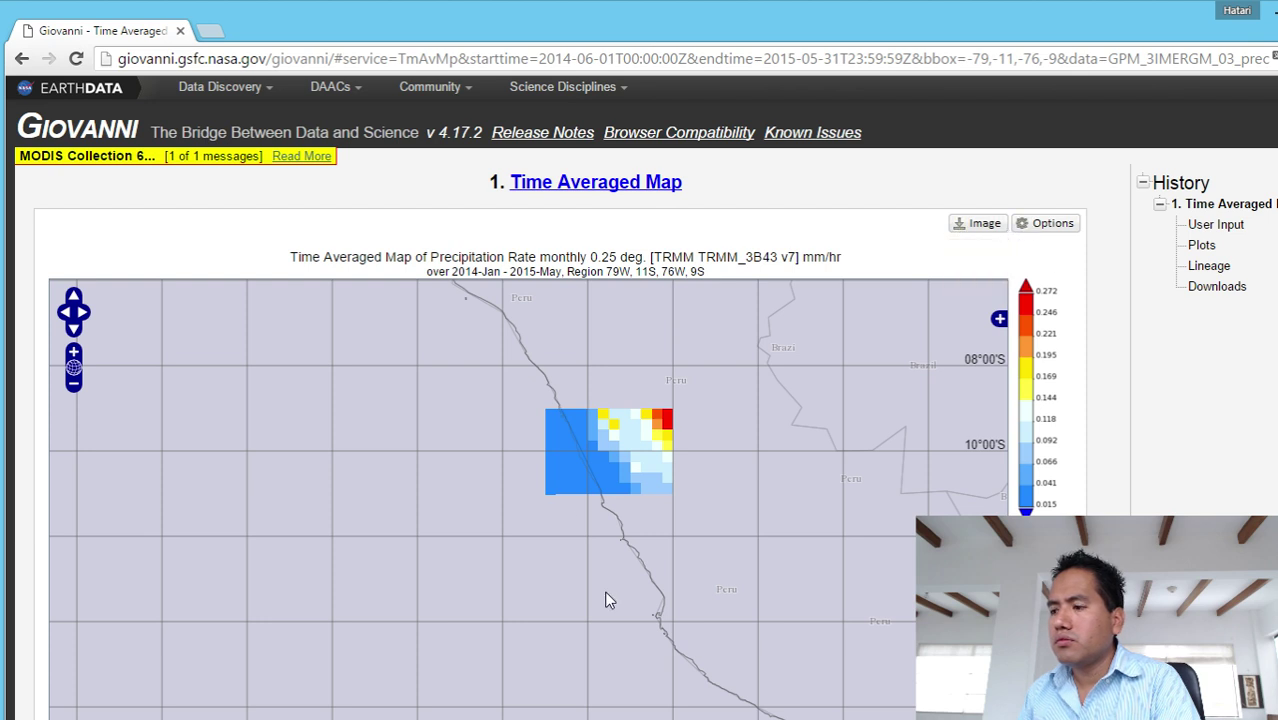
scroll(607, 593, "down", 2)
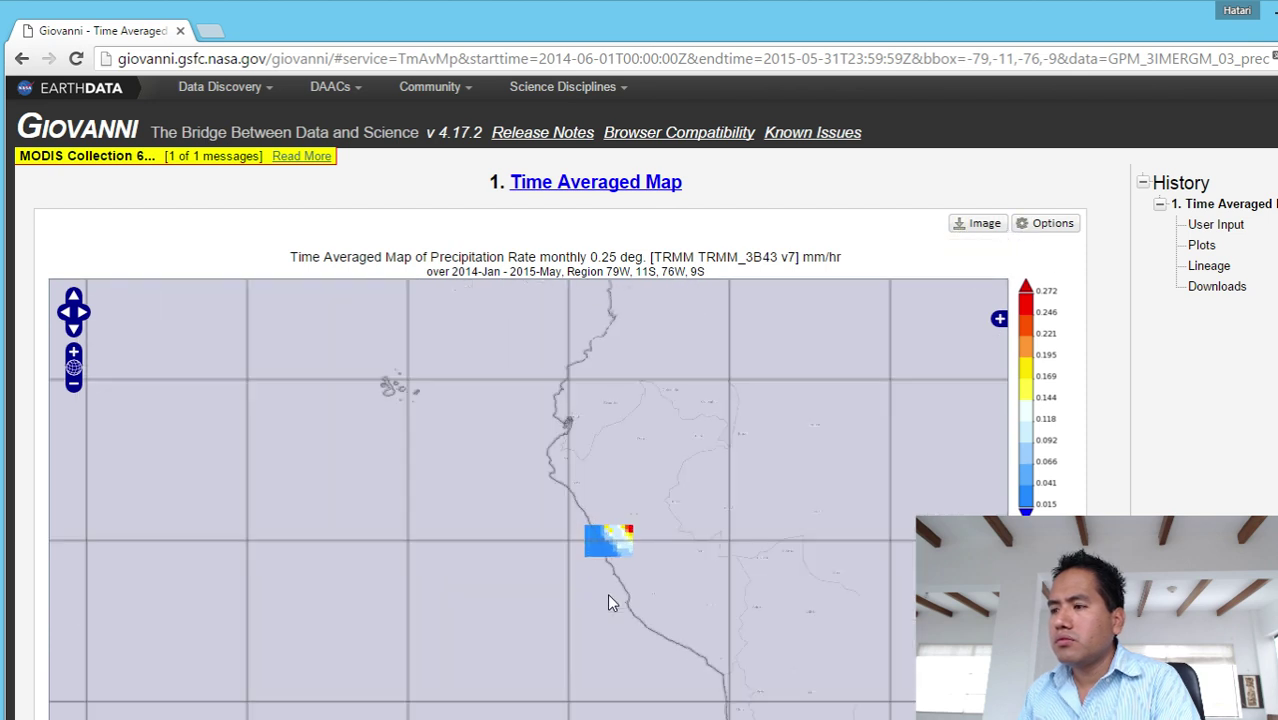
scroll(608, 598, "up", 2)
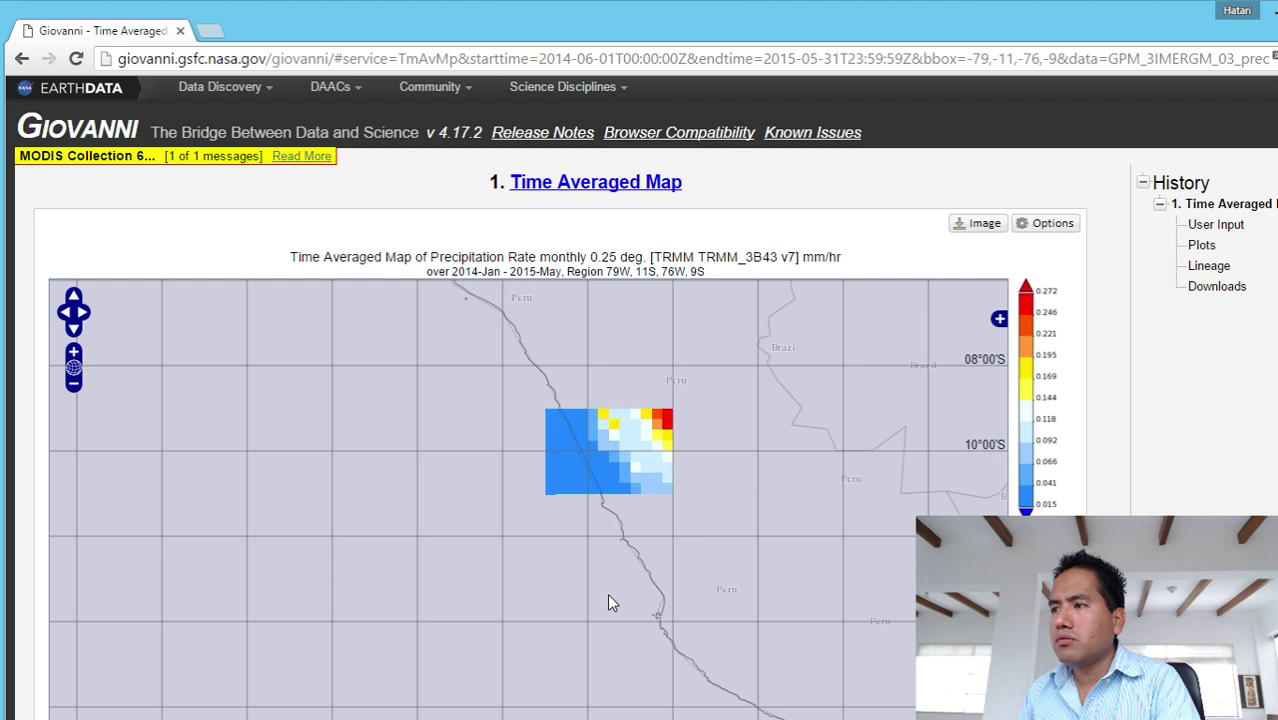
scroll(607, 593, "up", 1)
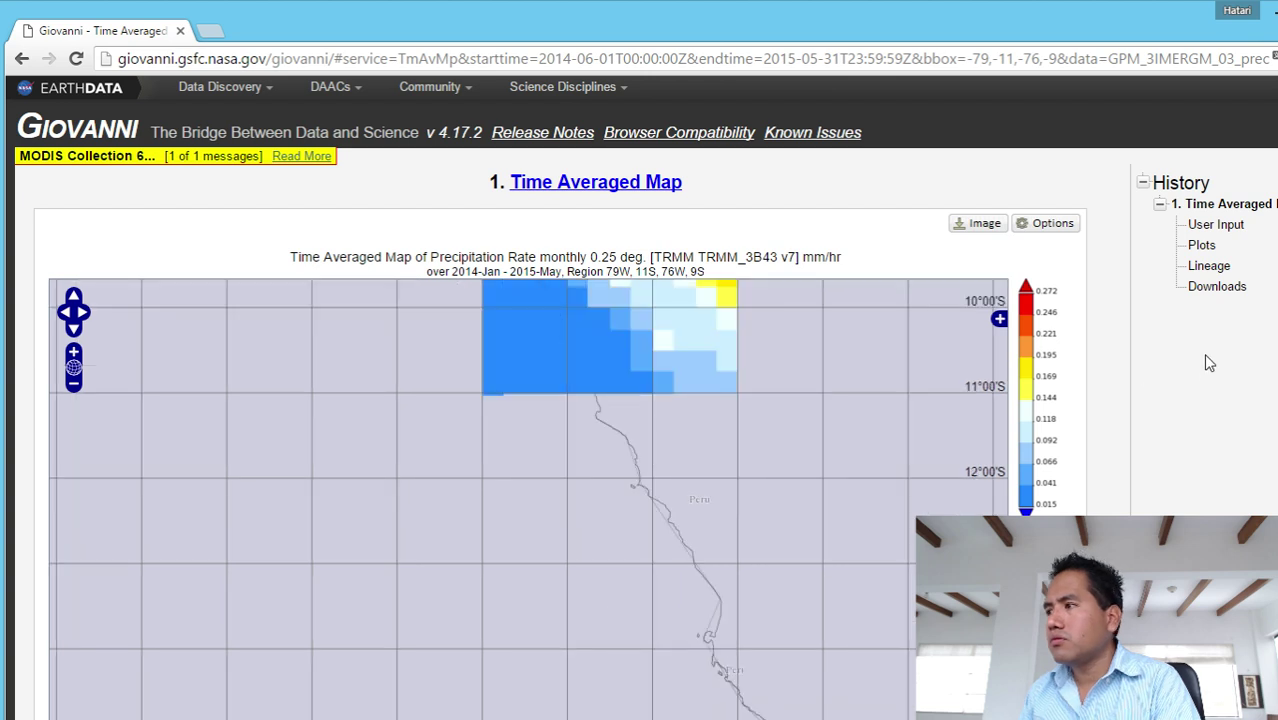
Return to the user input of the Time Averaged Map and change the map plot type to Accumulated.
left_click(1222, 230)
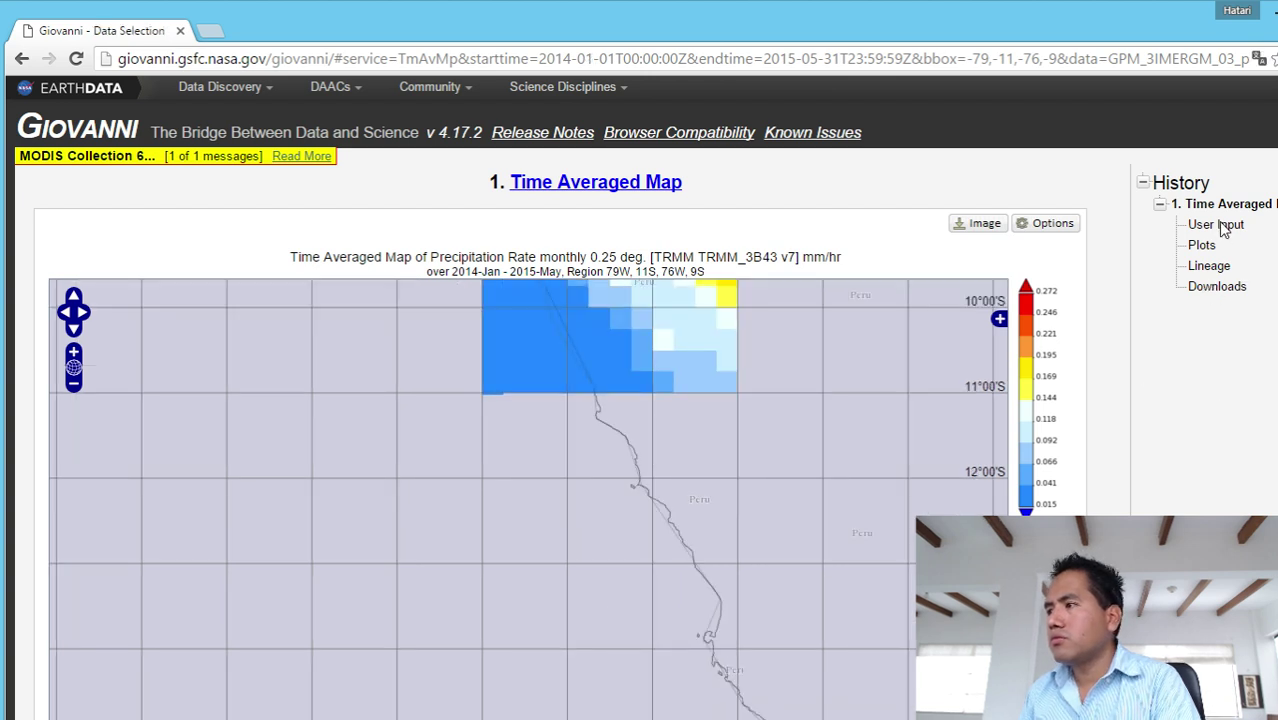
left_click(240, 201)
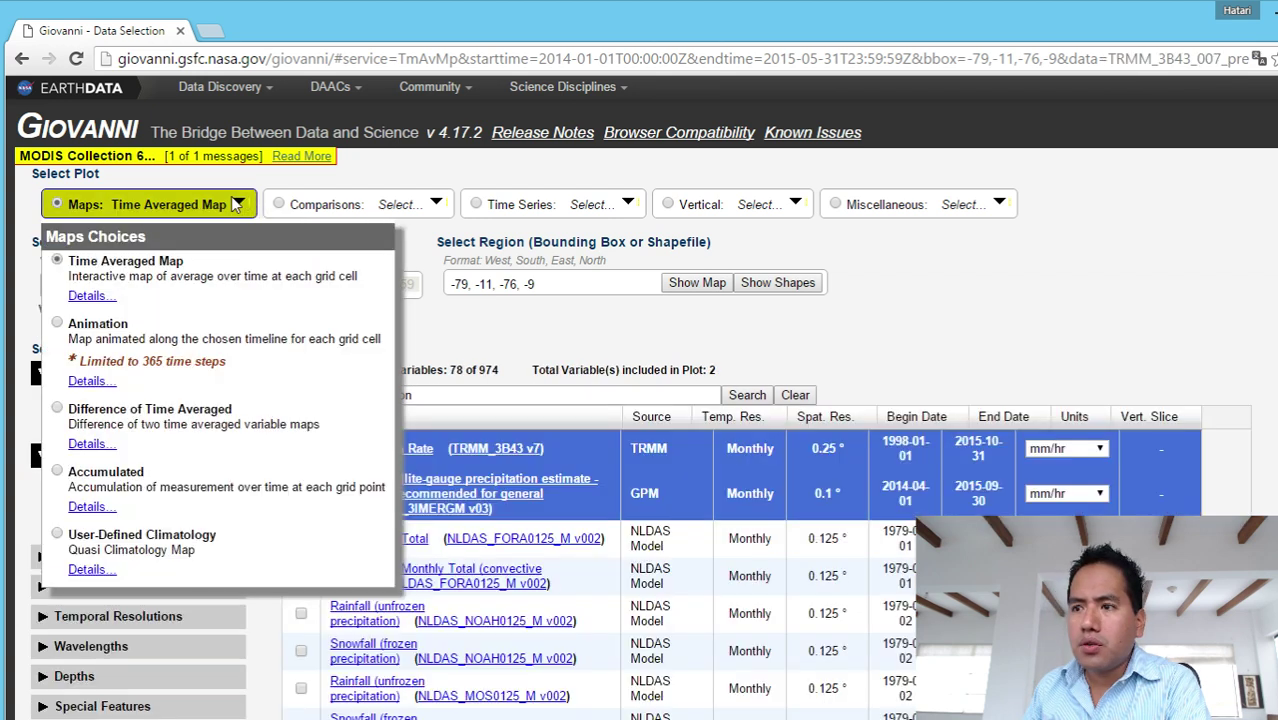
left_click(59, 473)
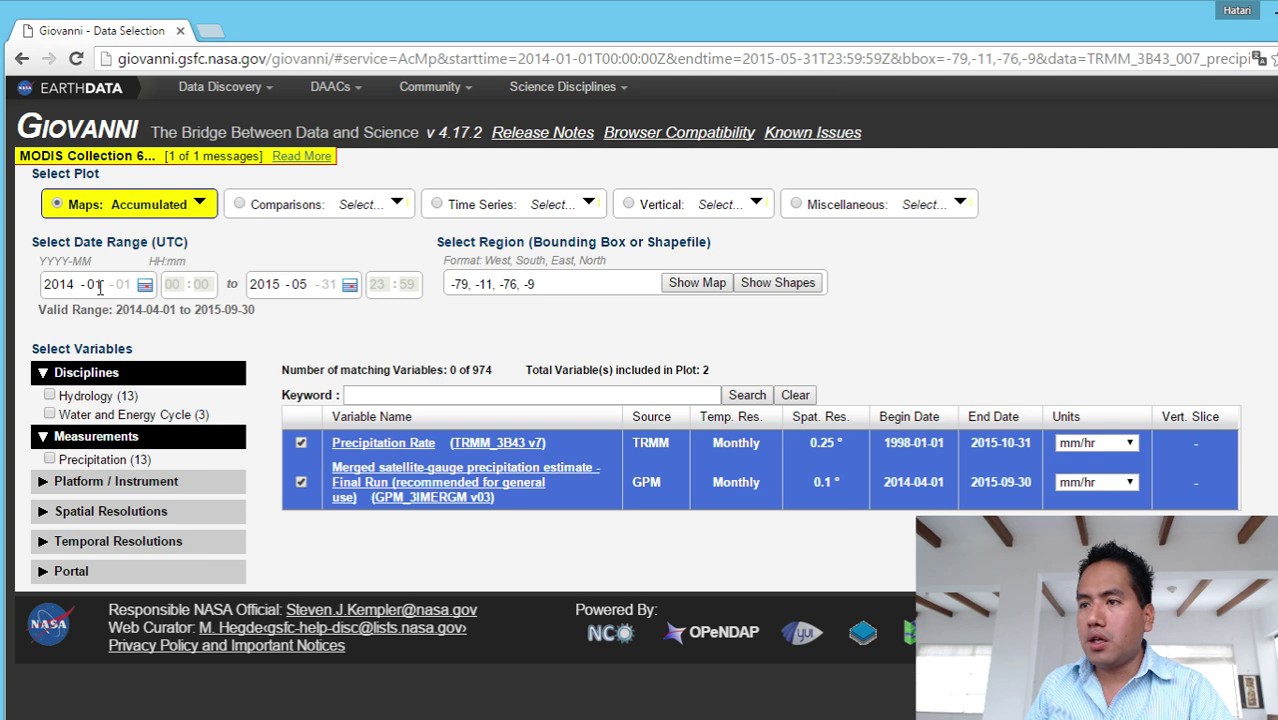
left_click(144, 286)
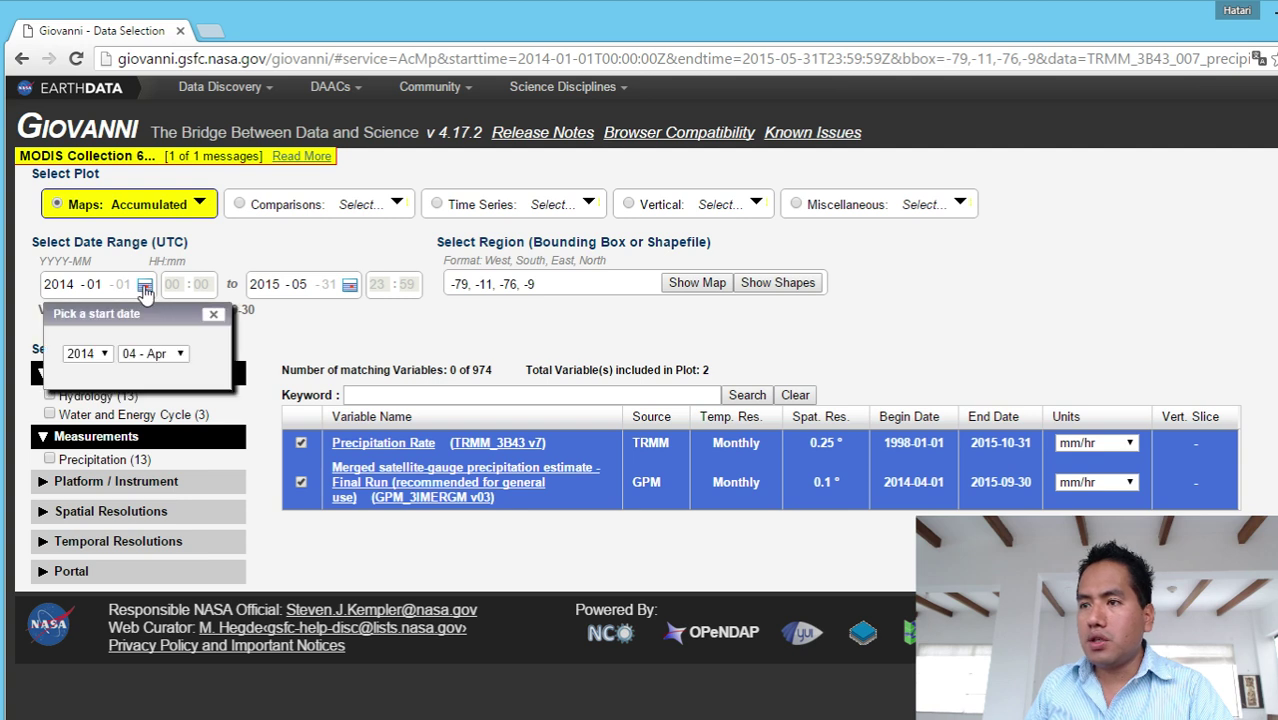
left_click(175, 356)
left_click(152, 356)
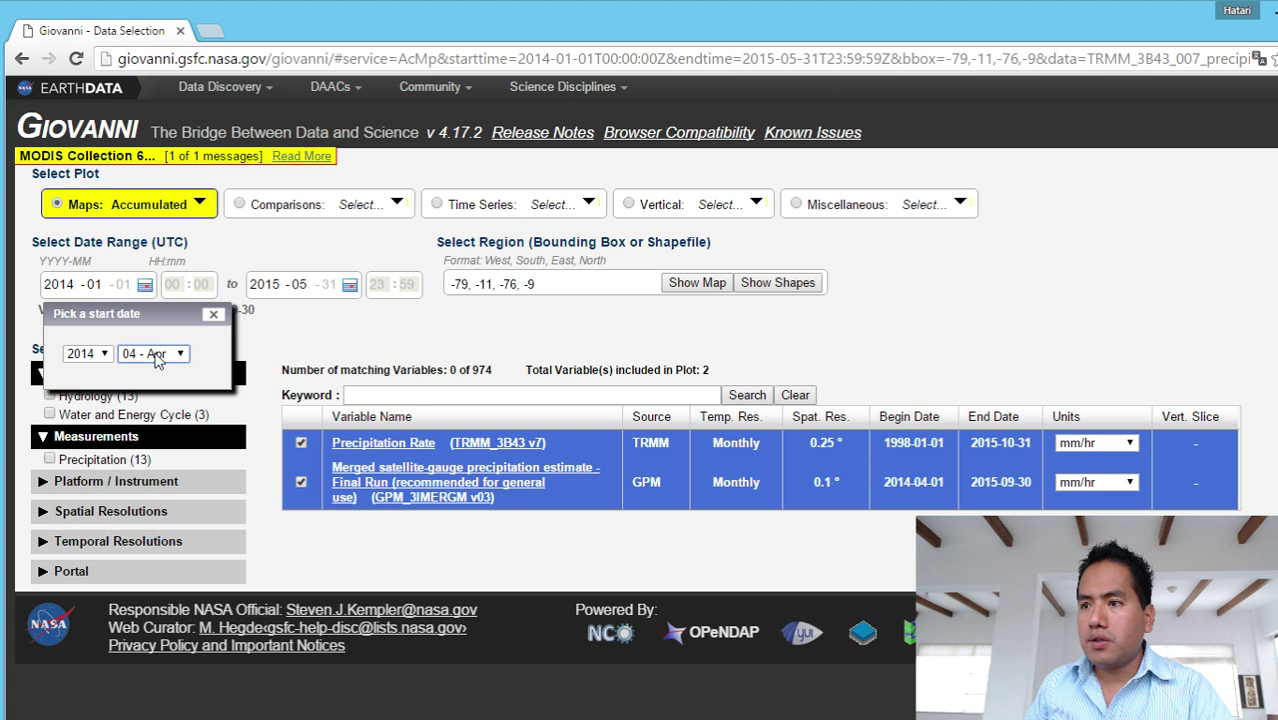
left_click(156, 356)
left_click(150, 416)
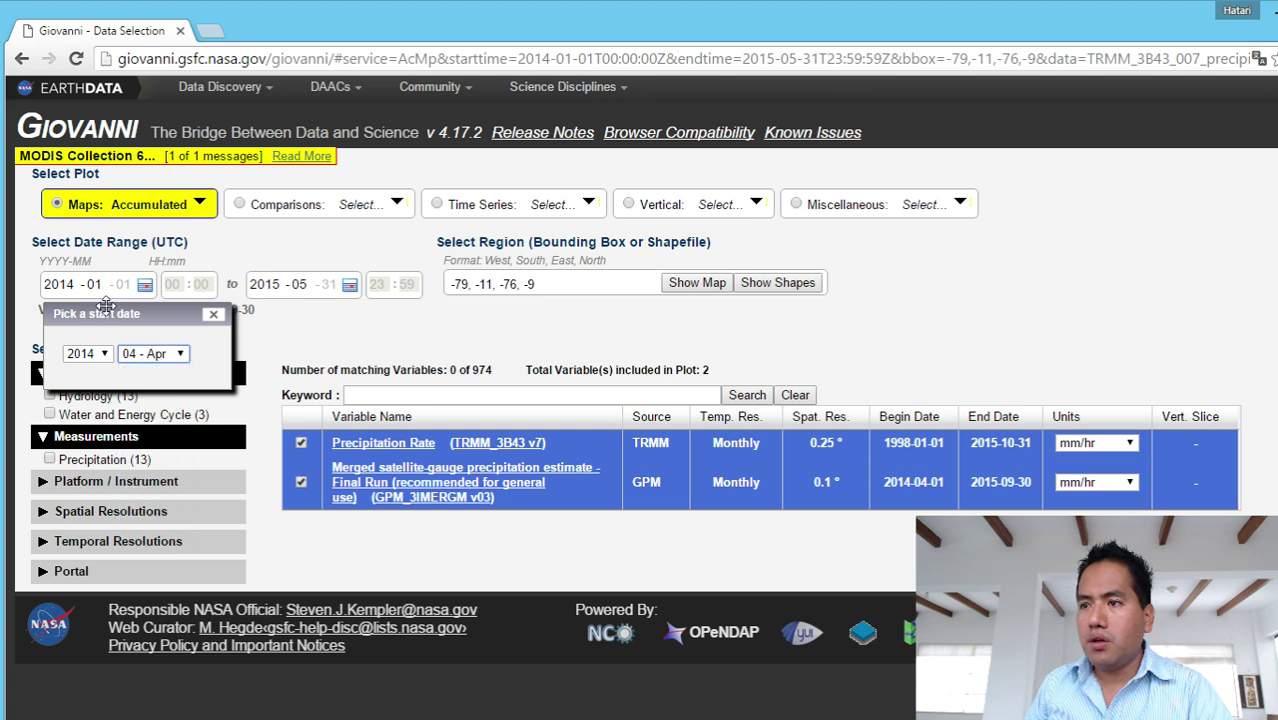
left_click(142, 288)
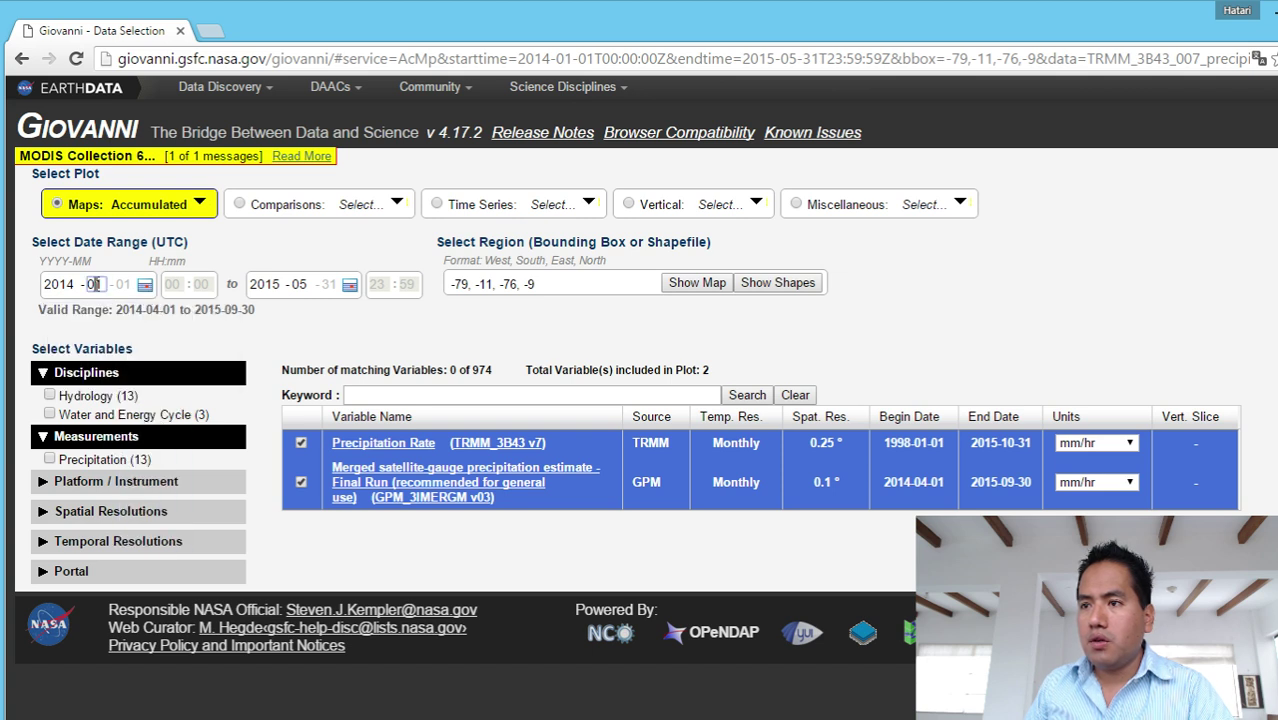
Set the month of the start date to 06 so that the range begins in 2014-06.
double_click(96, 284)
type("06")
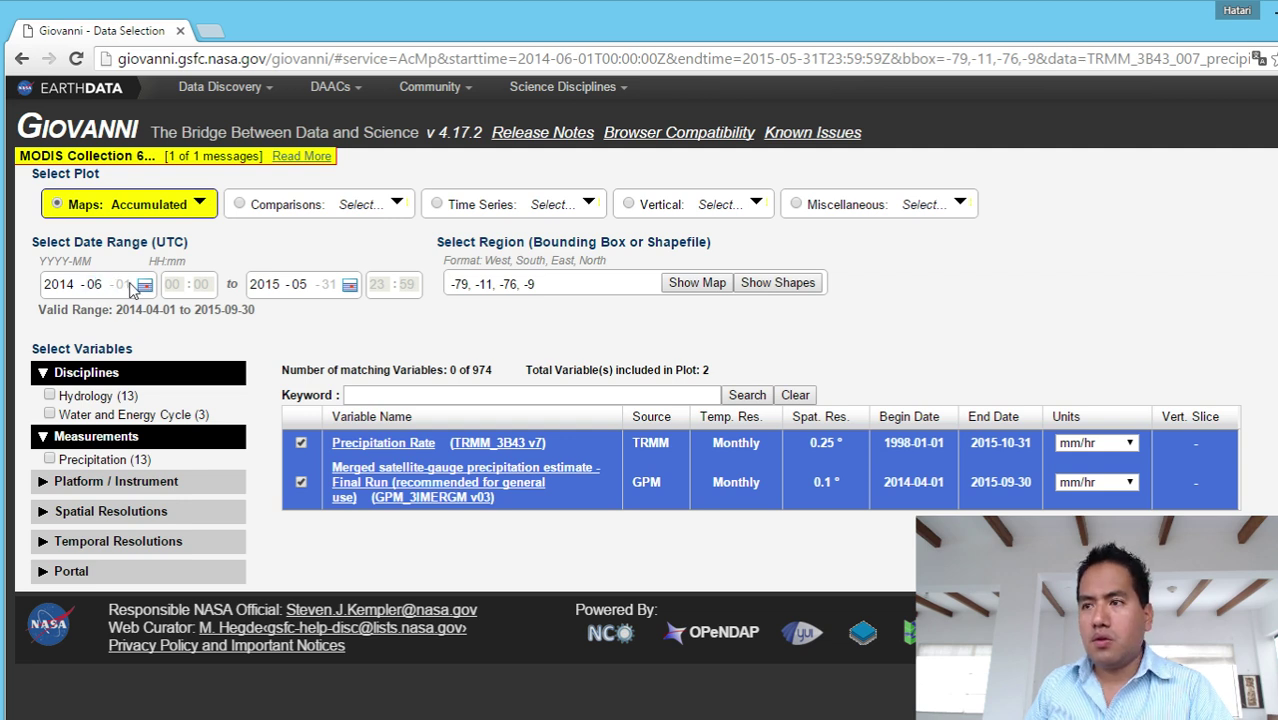
left_click(144, 287)
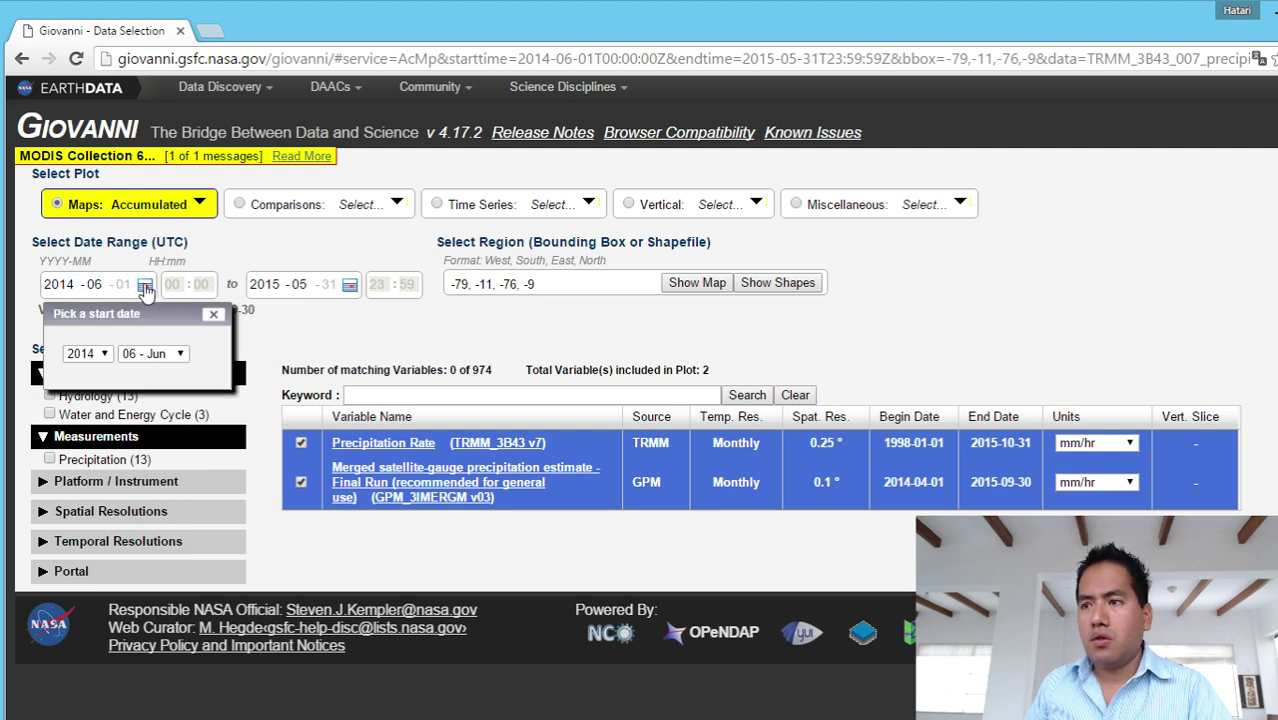
left_click(93, 358)
left_click(90, 385)
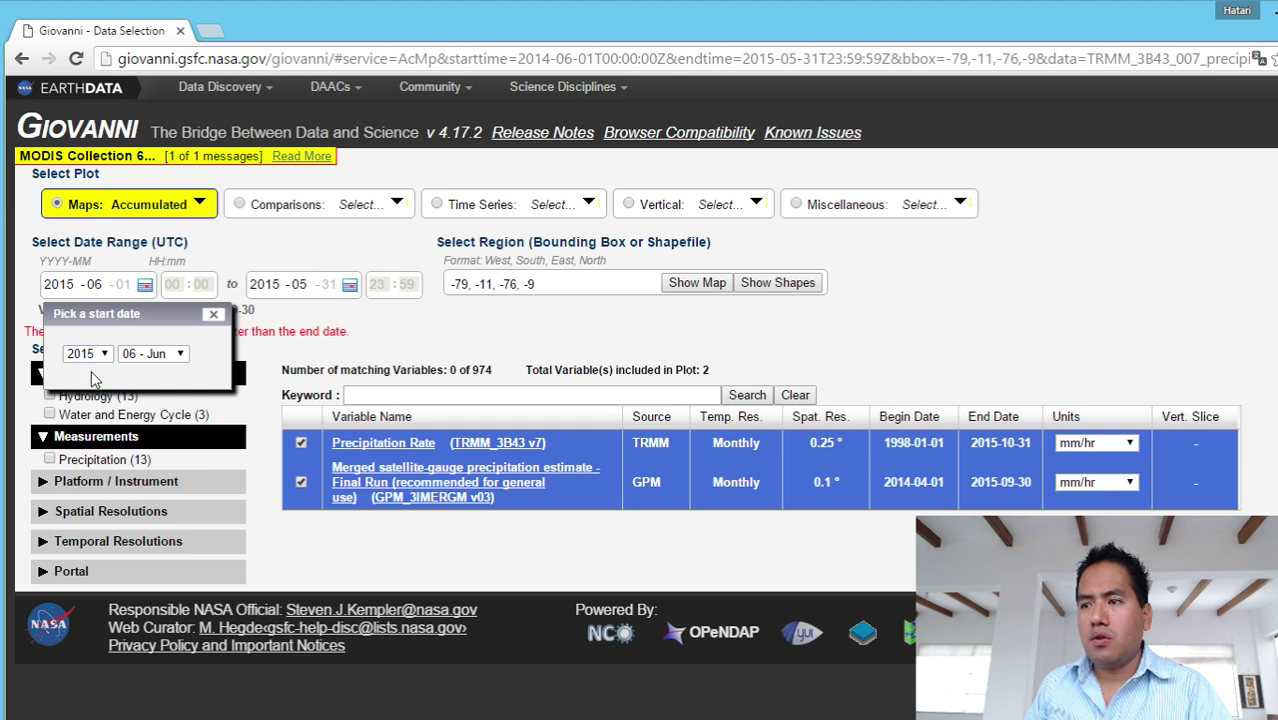
left_click(95, 355)
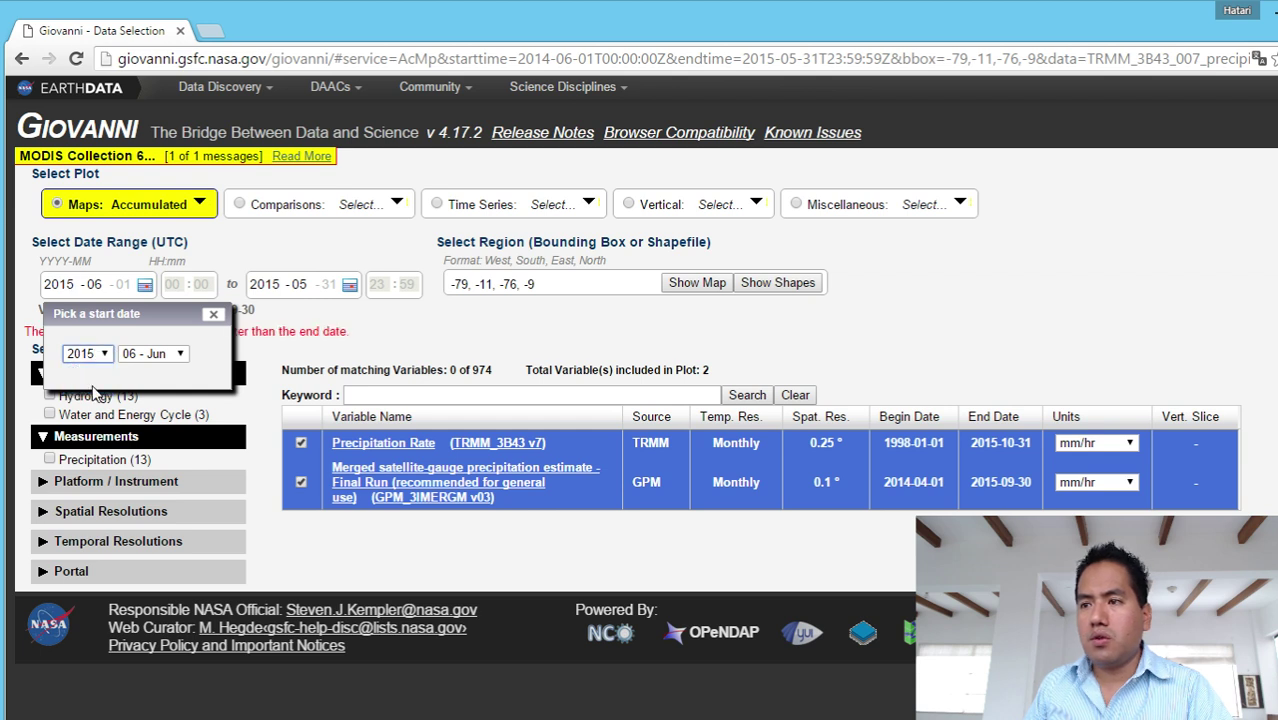
left_click(92, 389)
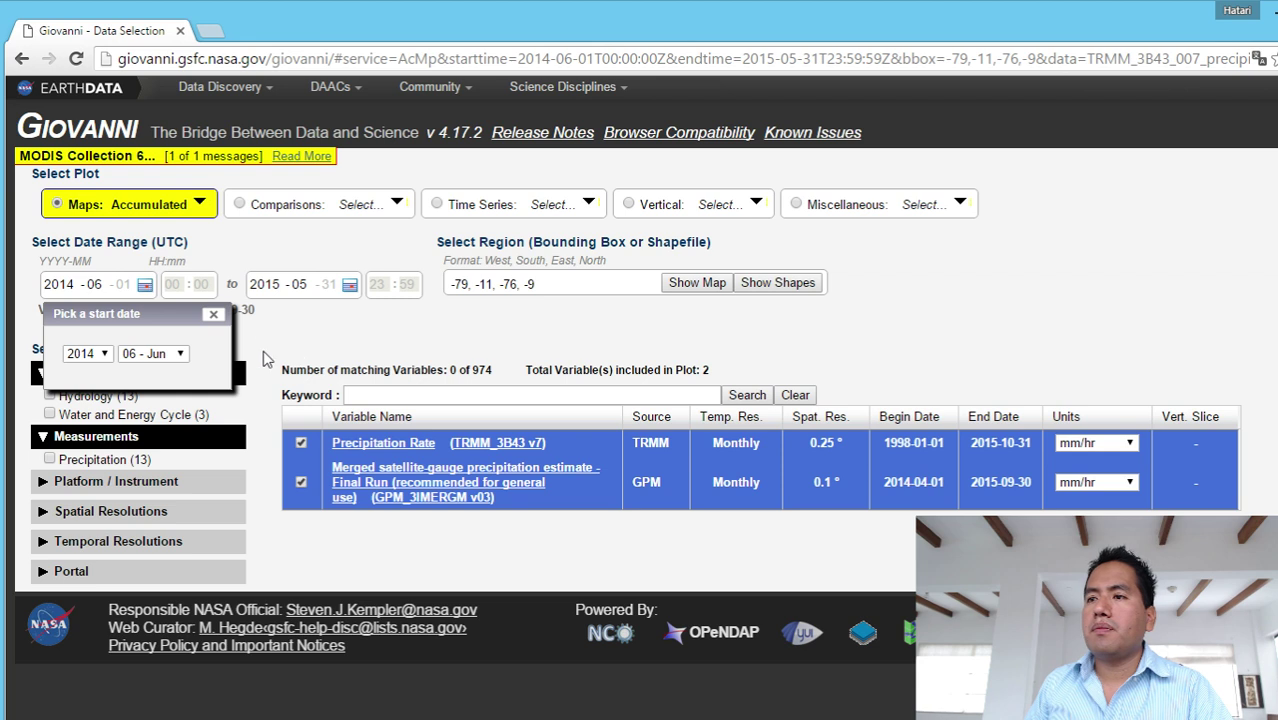
left_click(214, 314)
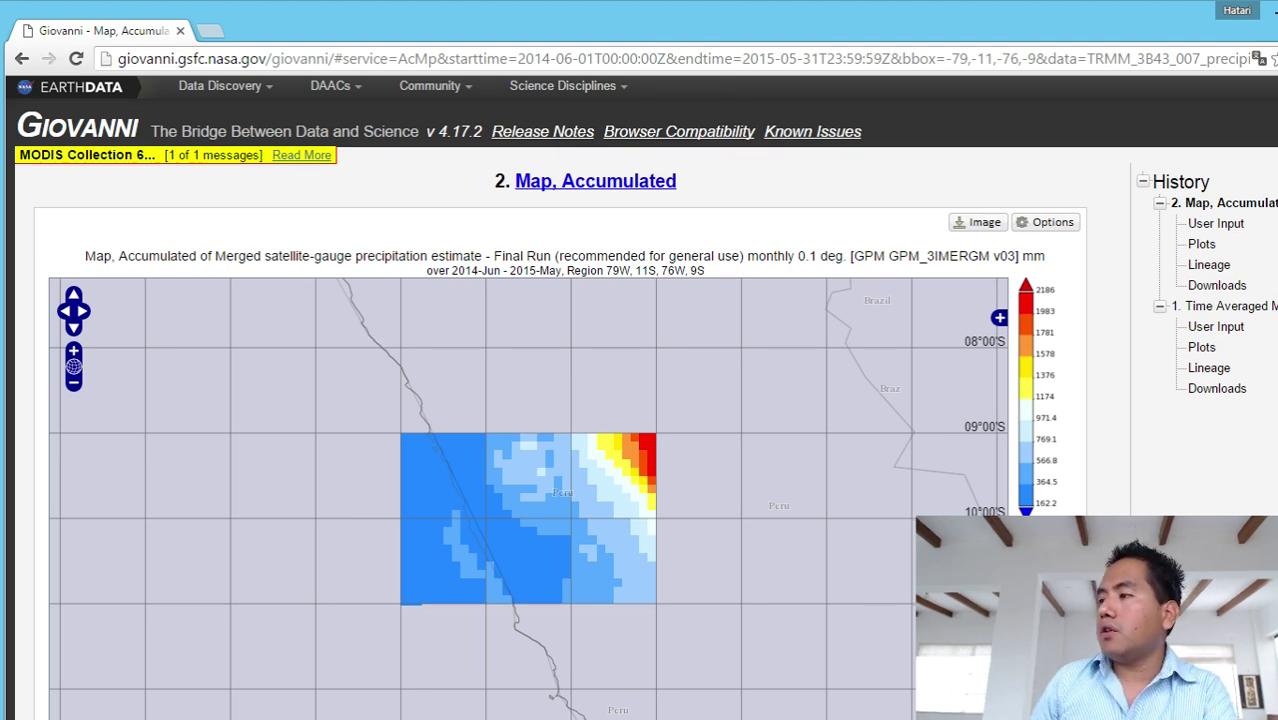
Compare the accumulated precipitation maps of the GPM 0.1° and TRMM 0.25° variables over the Peru region.
scroll(560, 400, "down", 4)
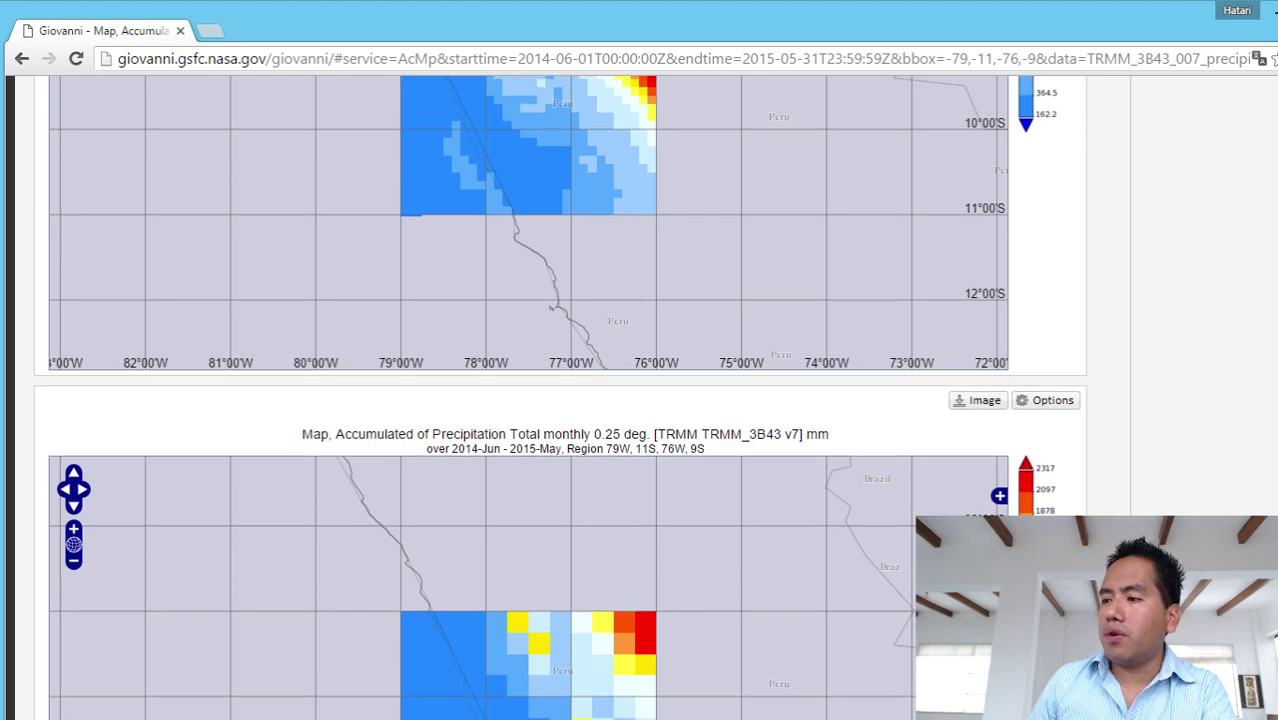
scroll(560, 400, "up", 1)
scroll(560, 400, "up", 1)
scroll(560, 400, "down", 1)
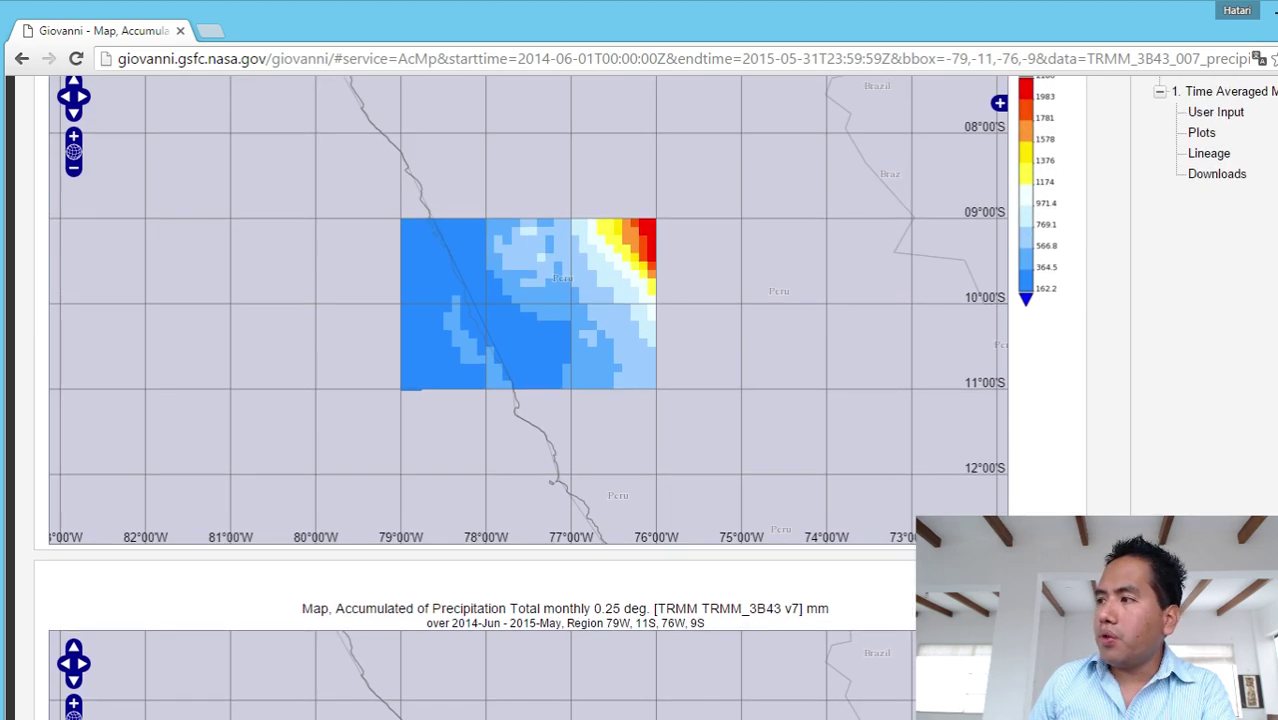
scroll(560, 400, "down", 1)
scroll(560, 400, "down", 1)
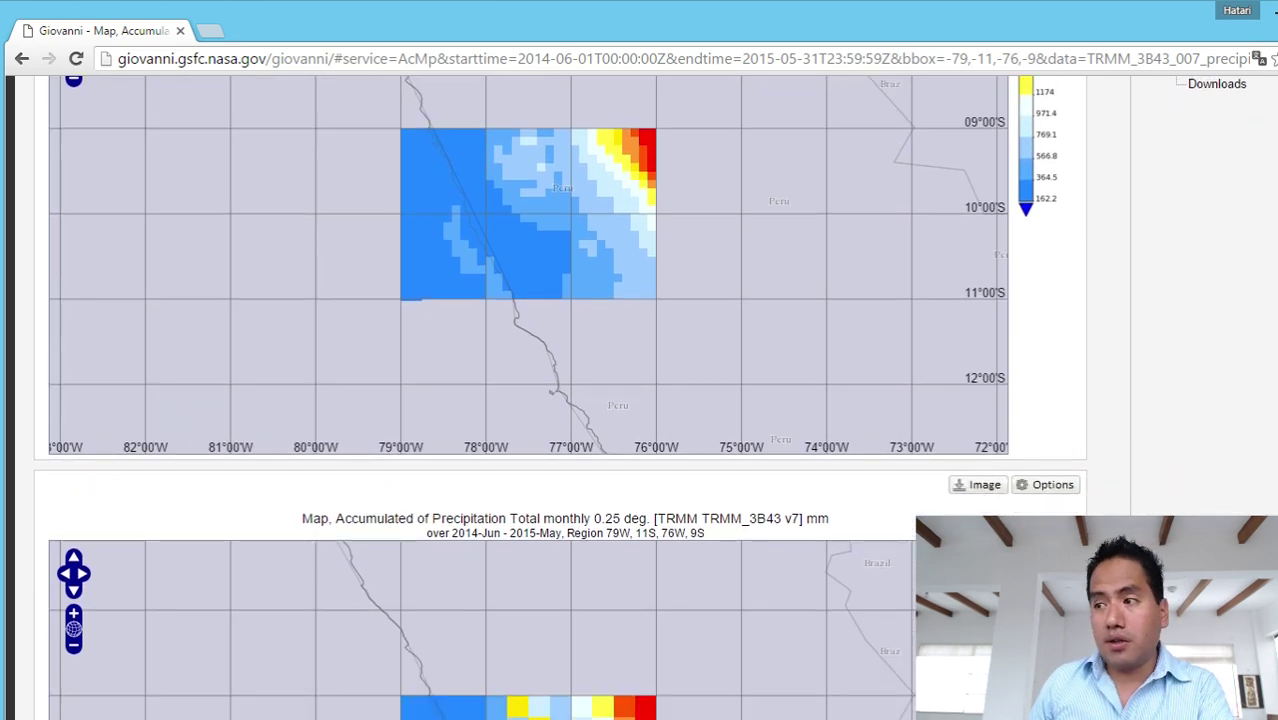
scroll(560, 400, "down", 1)
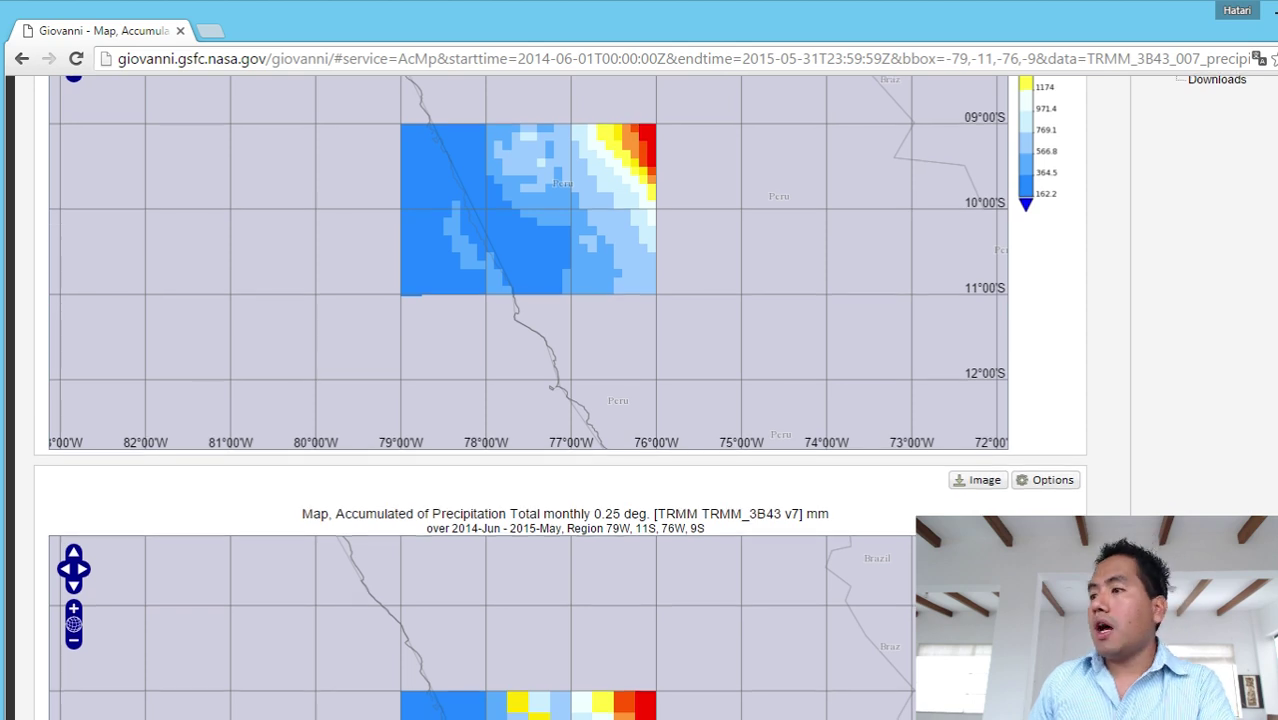
scroll(560, 400, "up", 3)
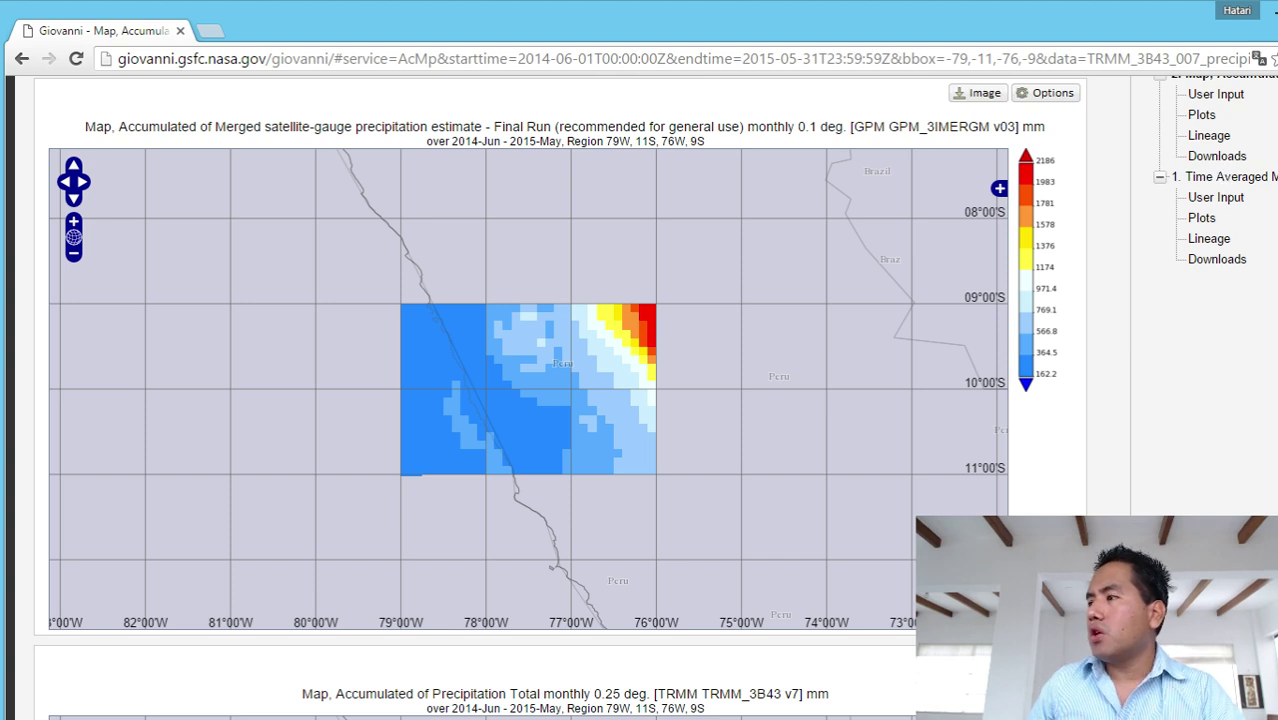
scroll(1192, 163, "up", 2)
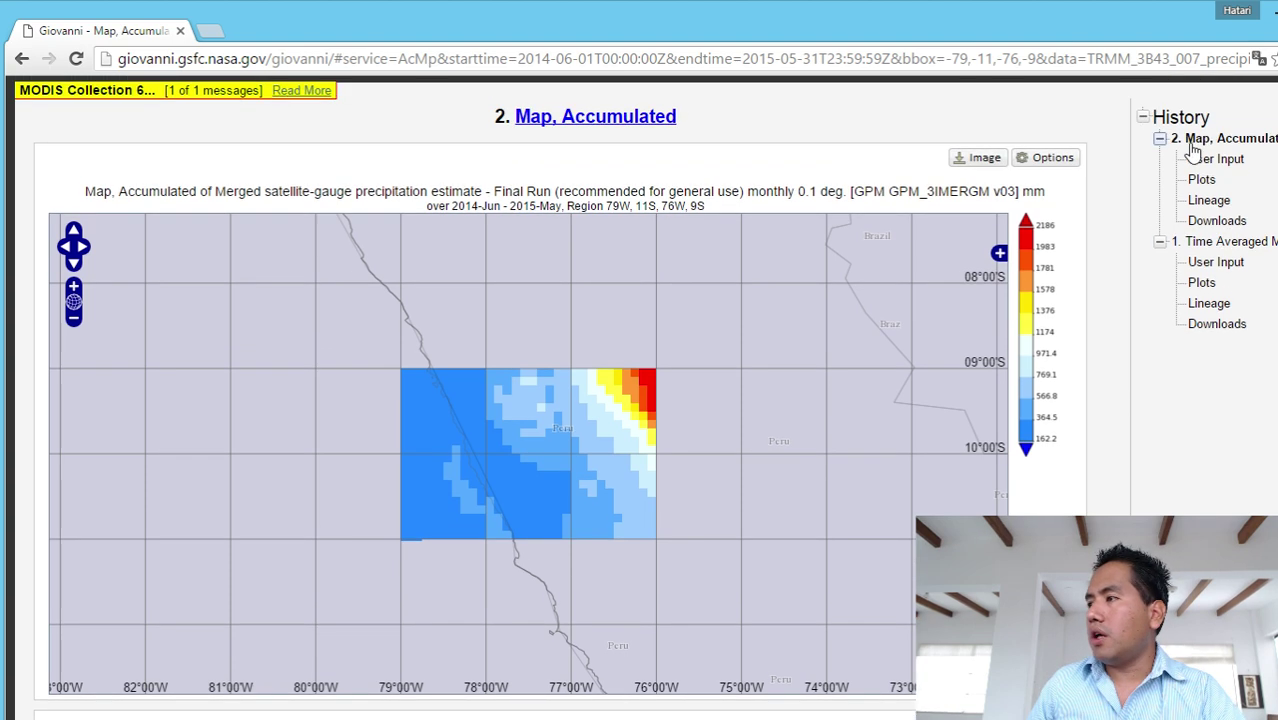
List the downloads of the accumulated map, view the GPM_3IMERGM precipitation PNG and close the image viewer.
left_click(1220, 221)
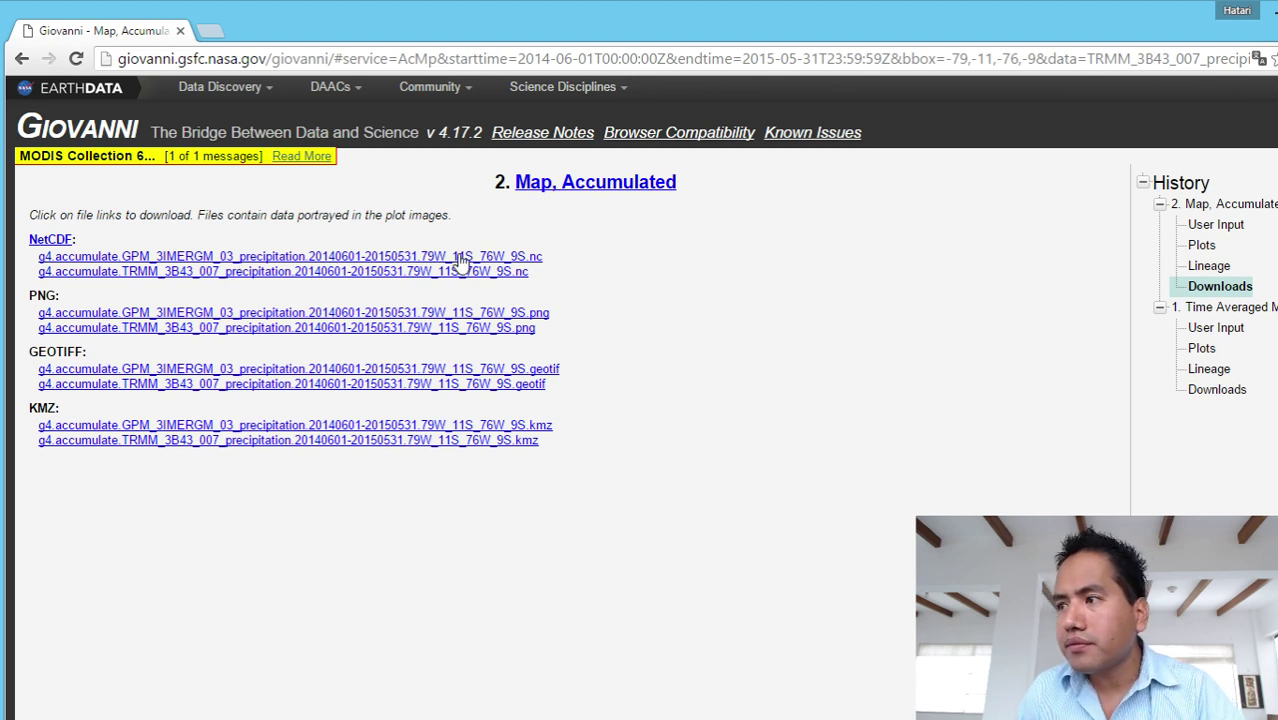
left_click(543, 316)
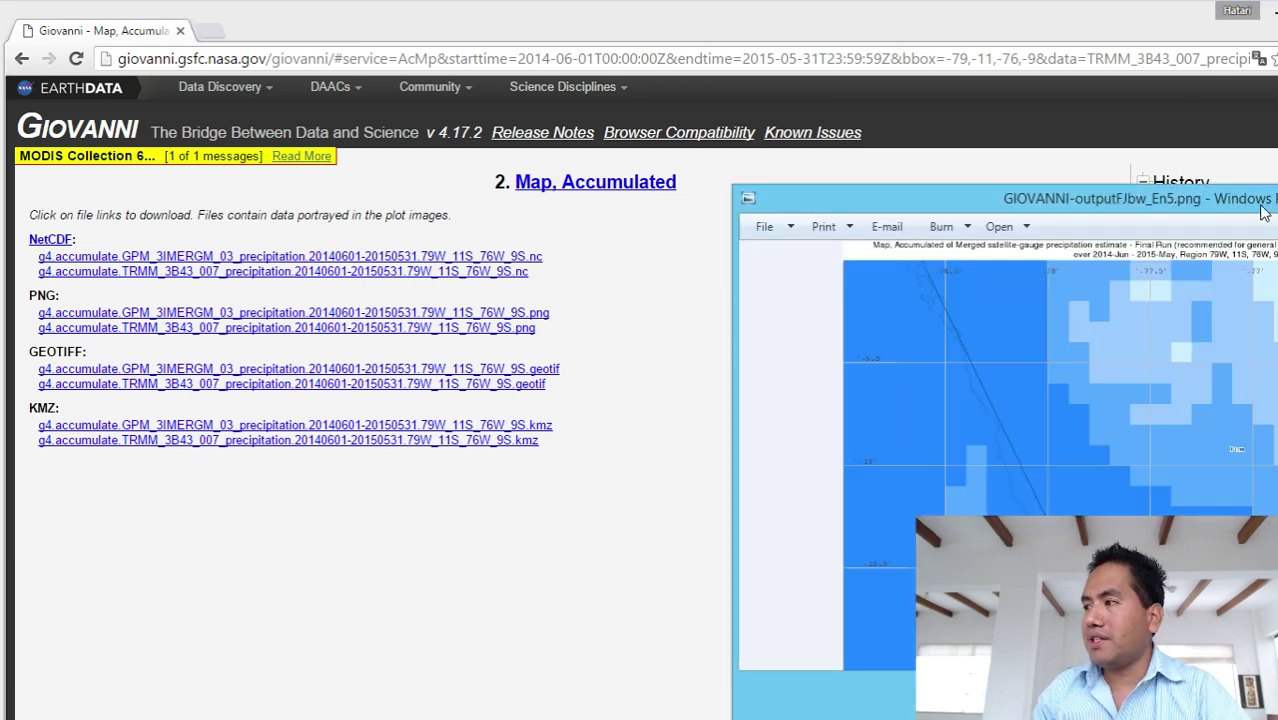
left_click_drag(1263, 210, 714, 143)
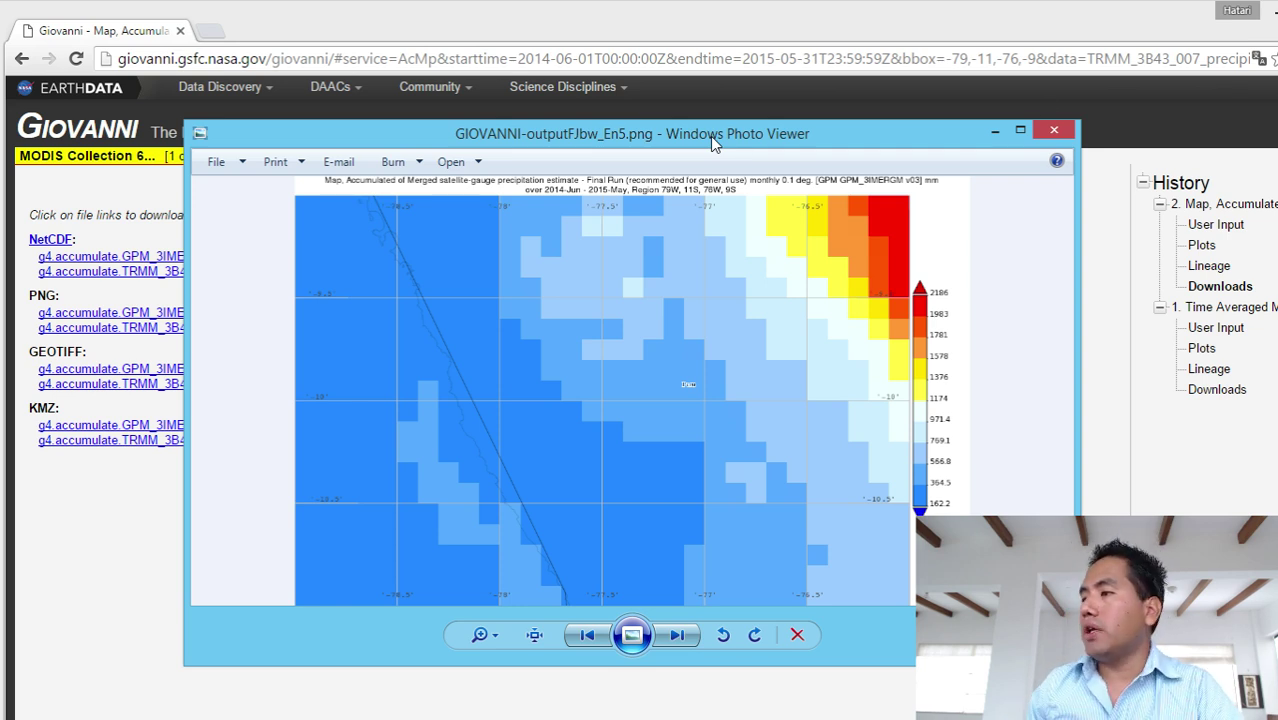
left_click(1054, 130)
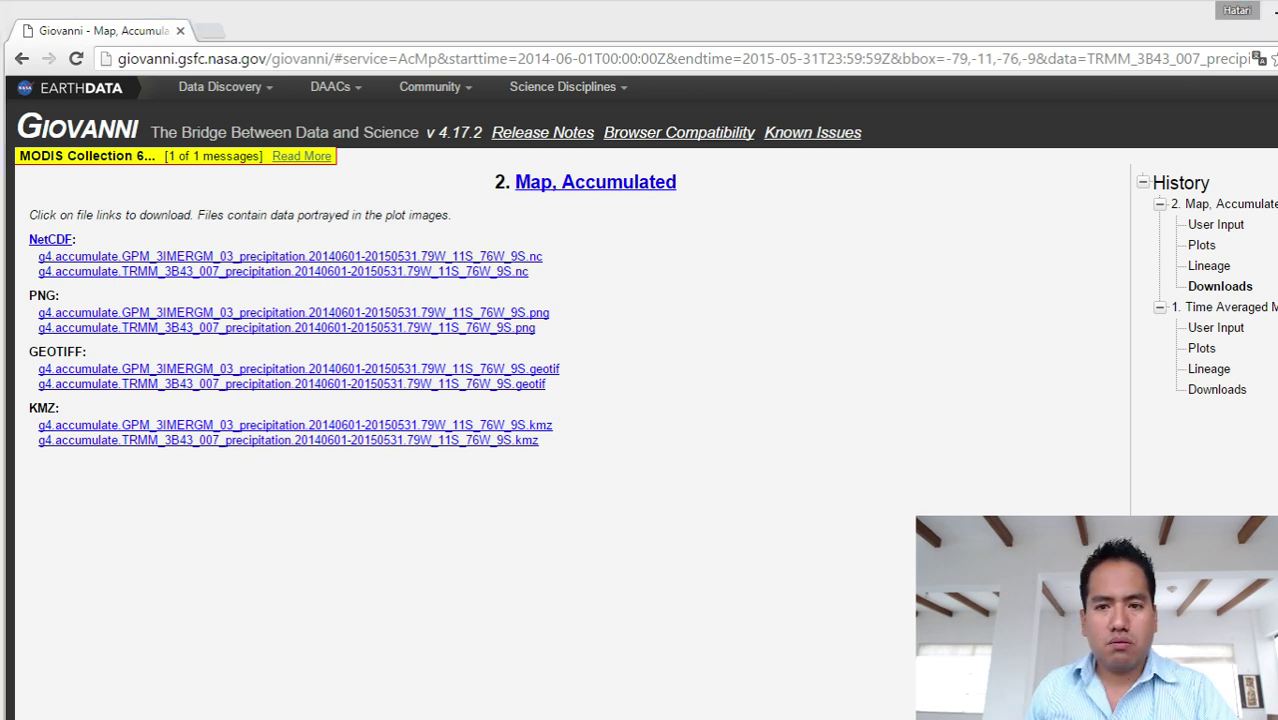
Switch to the QGIS project DatosEntrada_1, close the identify results and move its window aside to uncover the browser's downloaded files.
left_click_drag(0, 52, 965, 100)
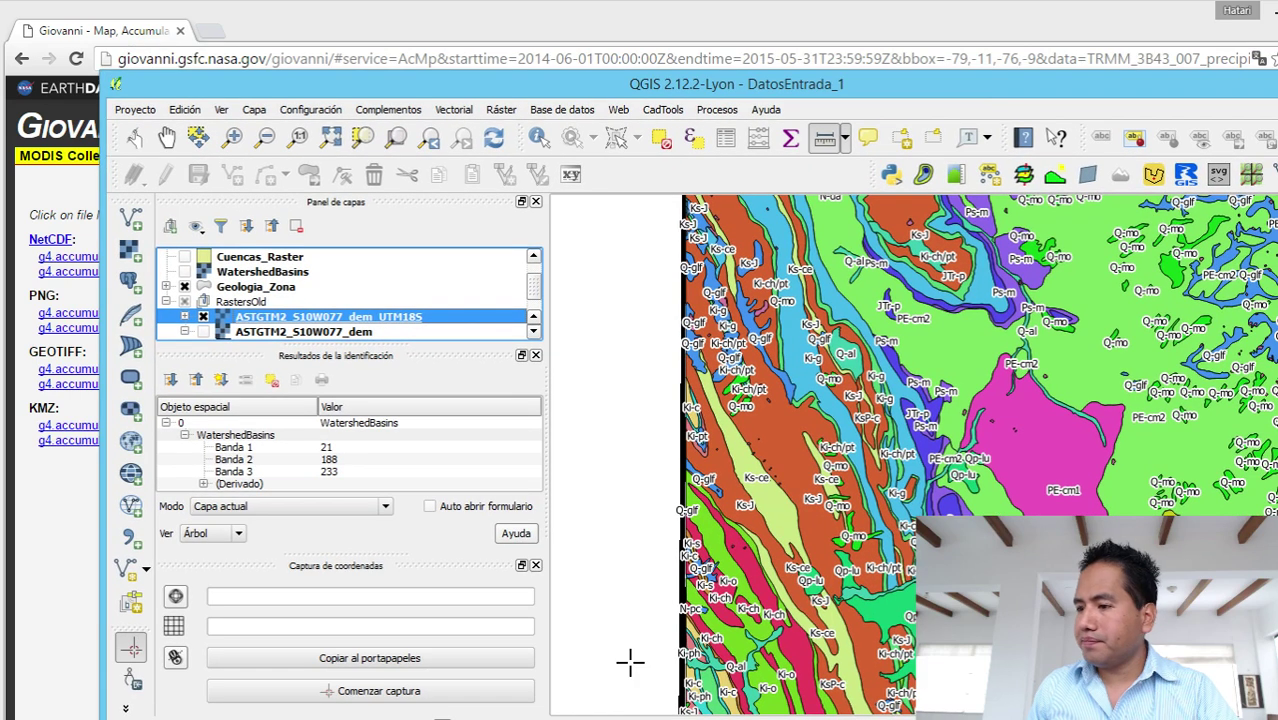
key("alt+Tab")
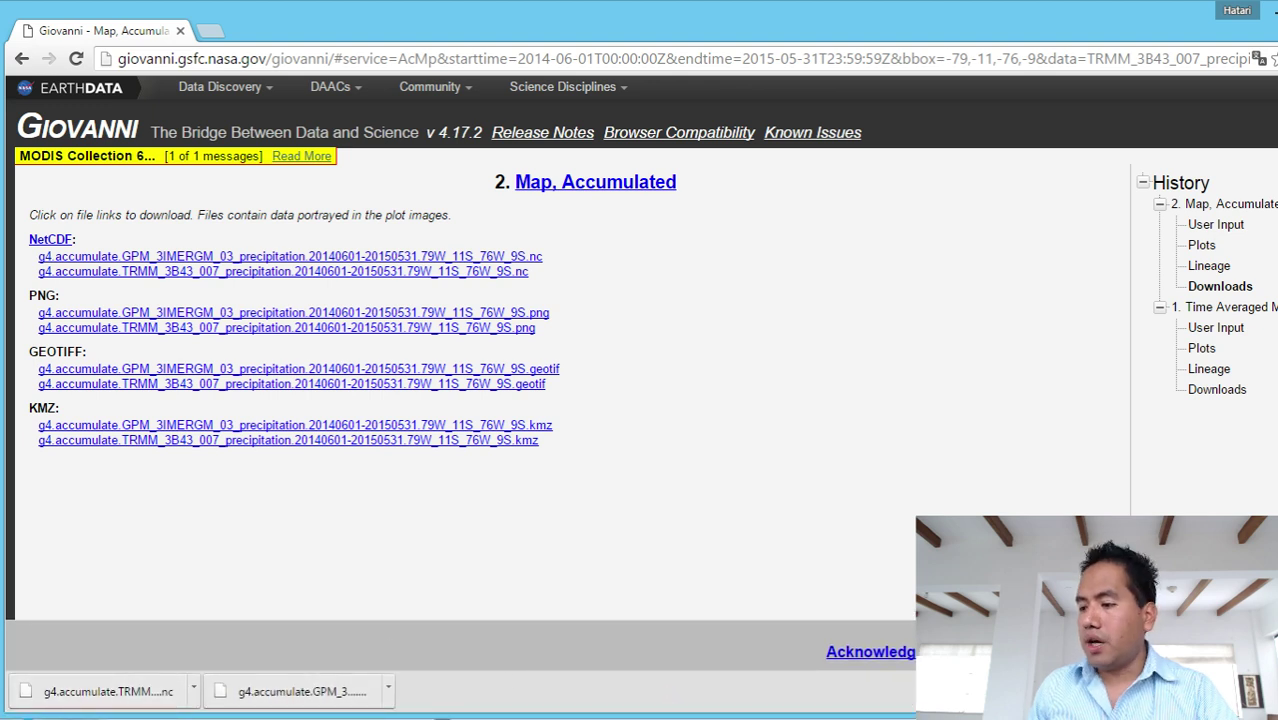
key("alt+Tab")
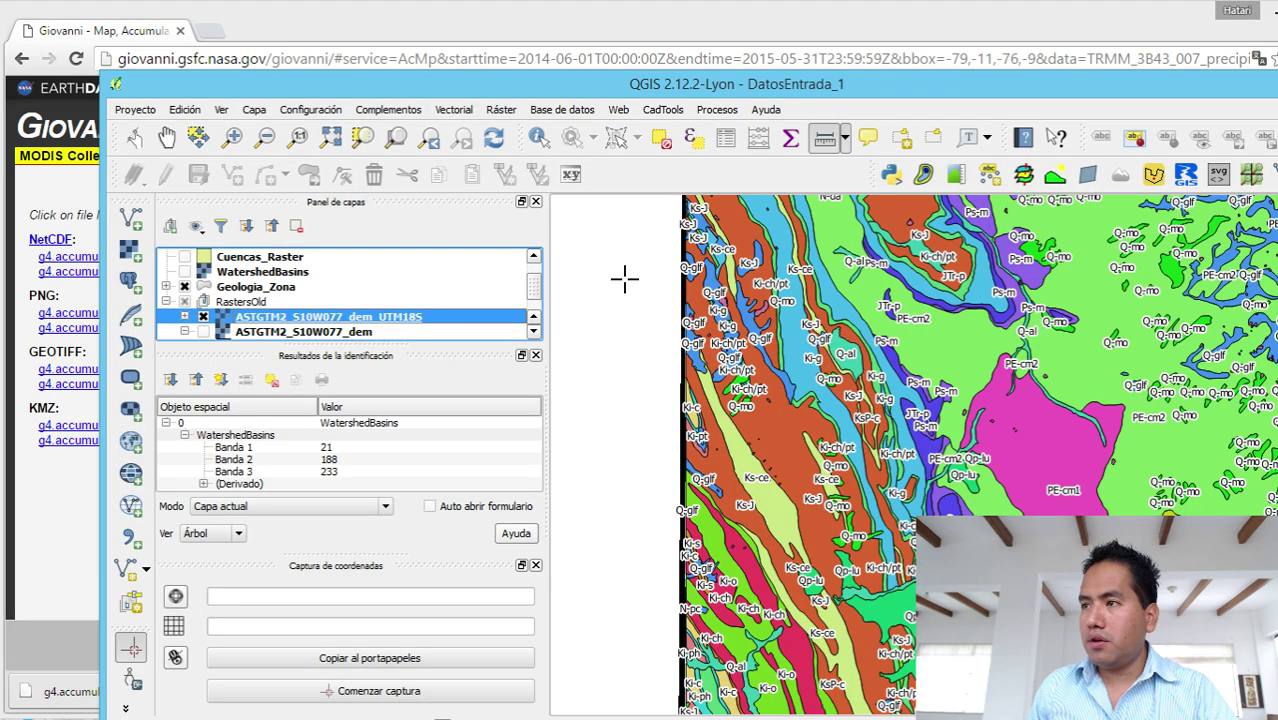
left_click(535, 355)
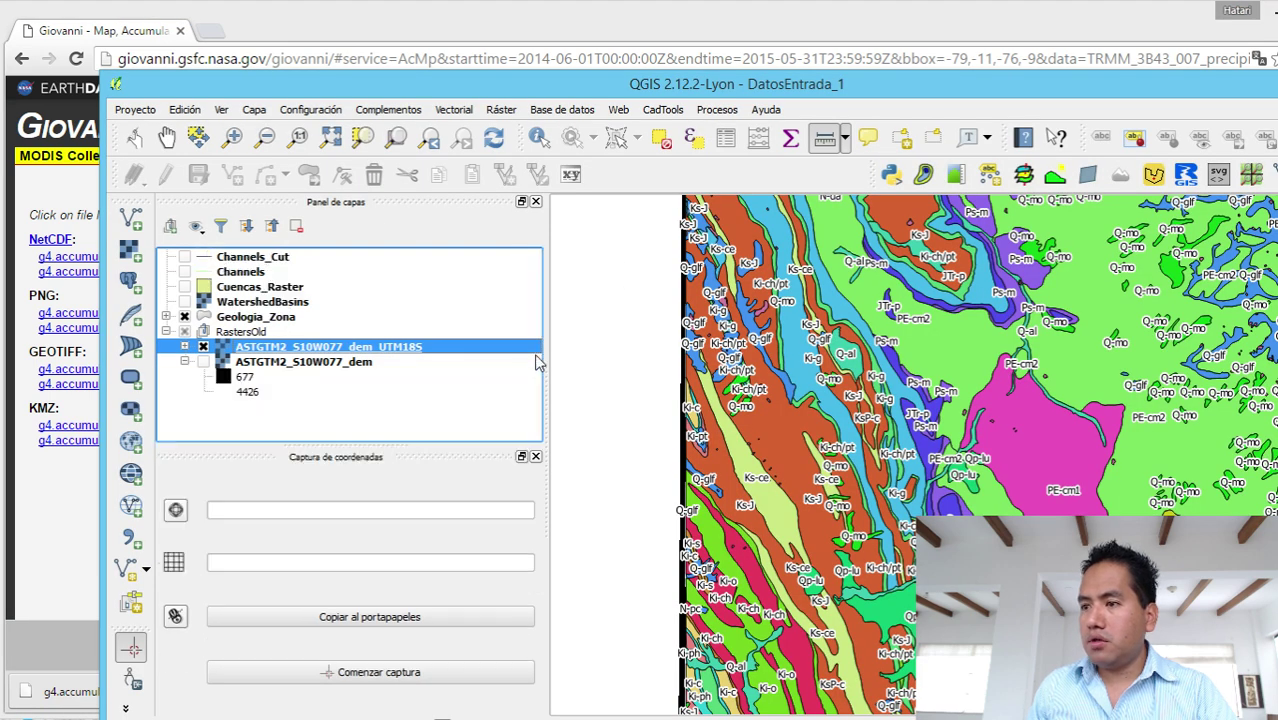
left_click_drag(625, 90, 625, 84)
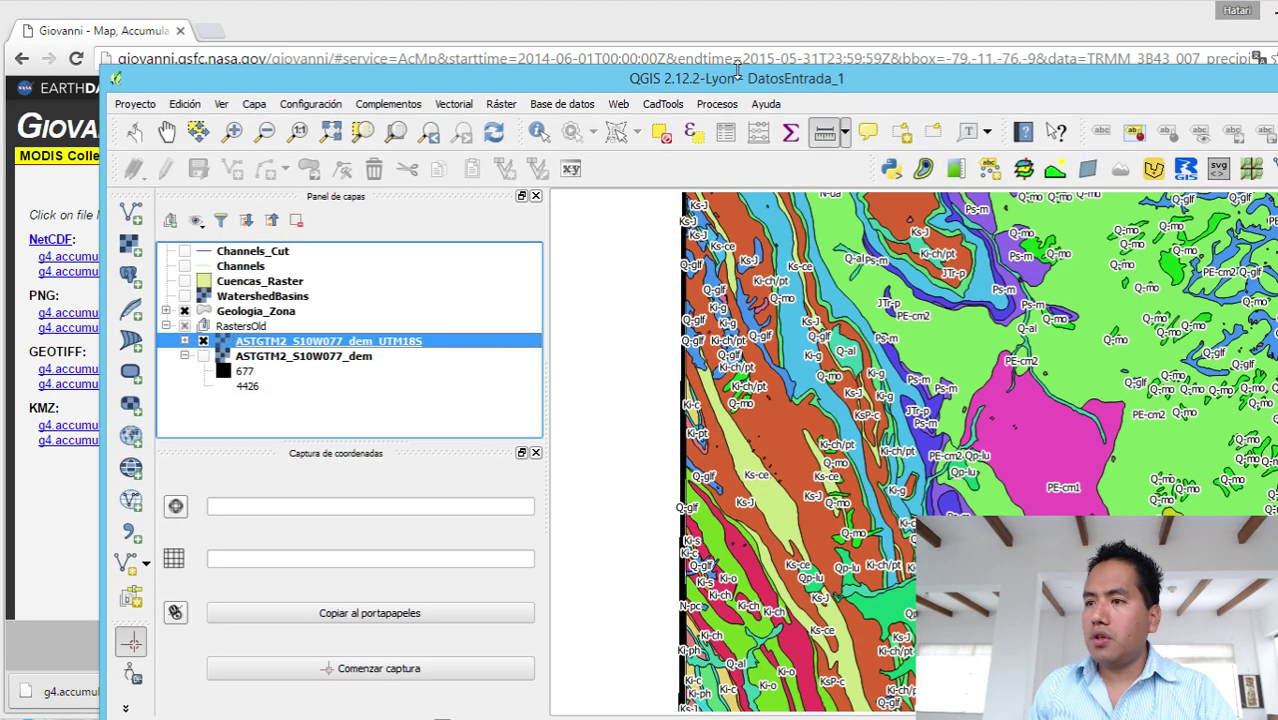
left_click_drag(730, 84, 892, 55)
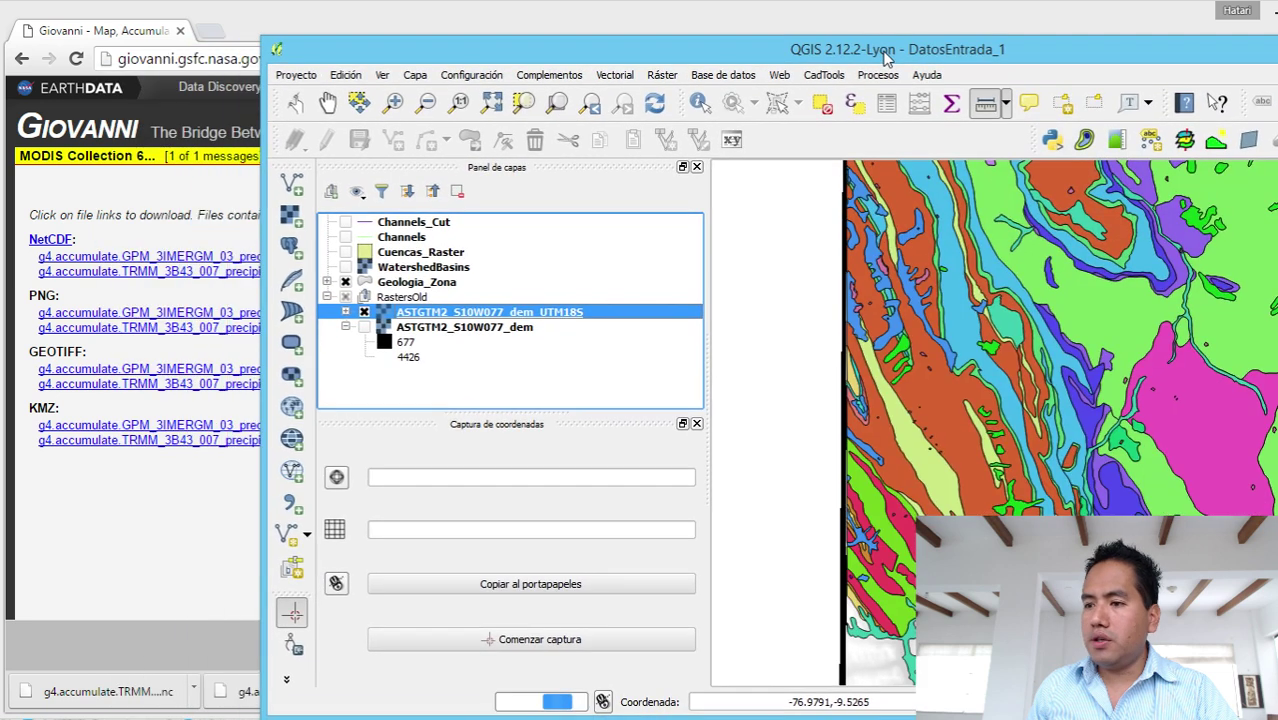
left_click(116, 698)
left_click(116, 698)
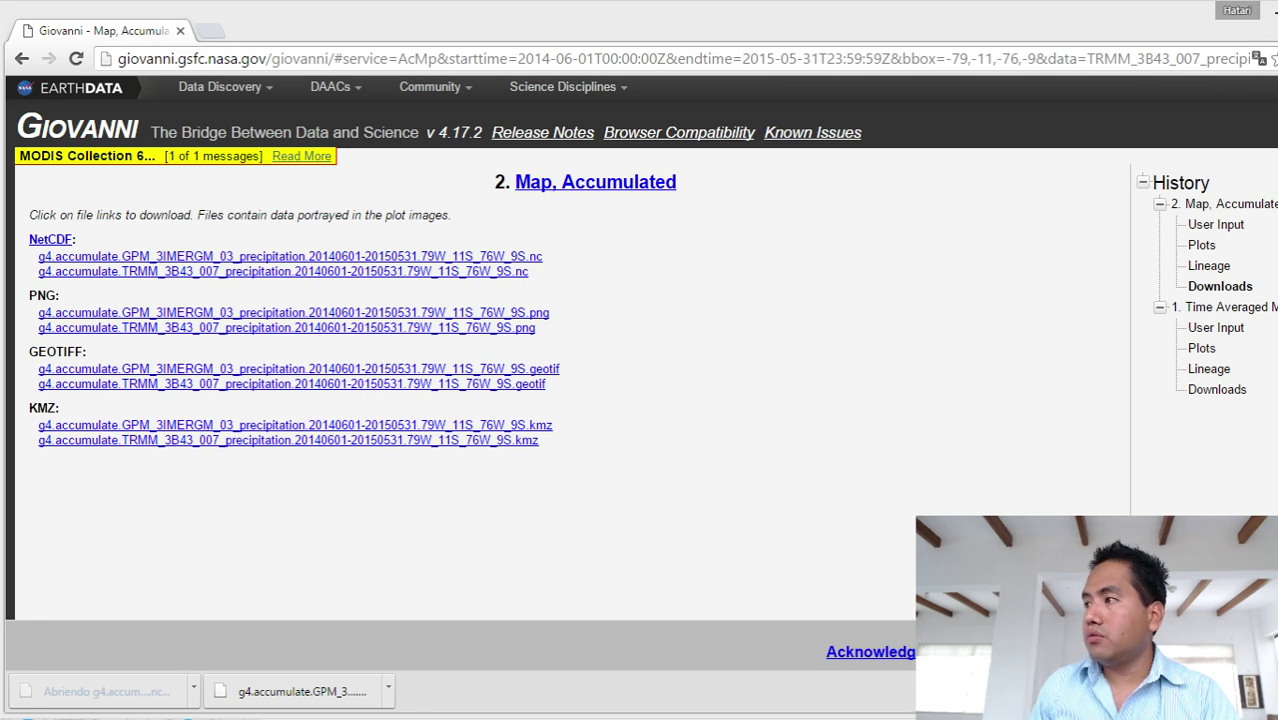
key("super+Down")
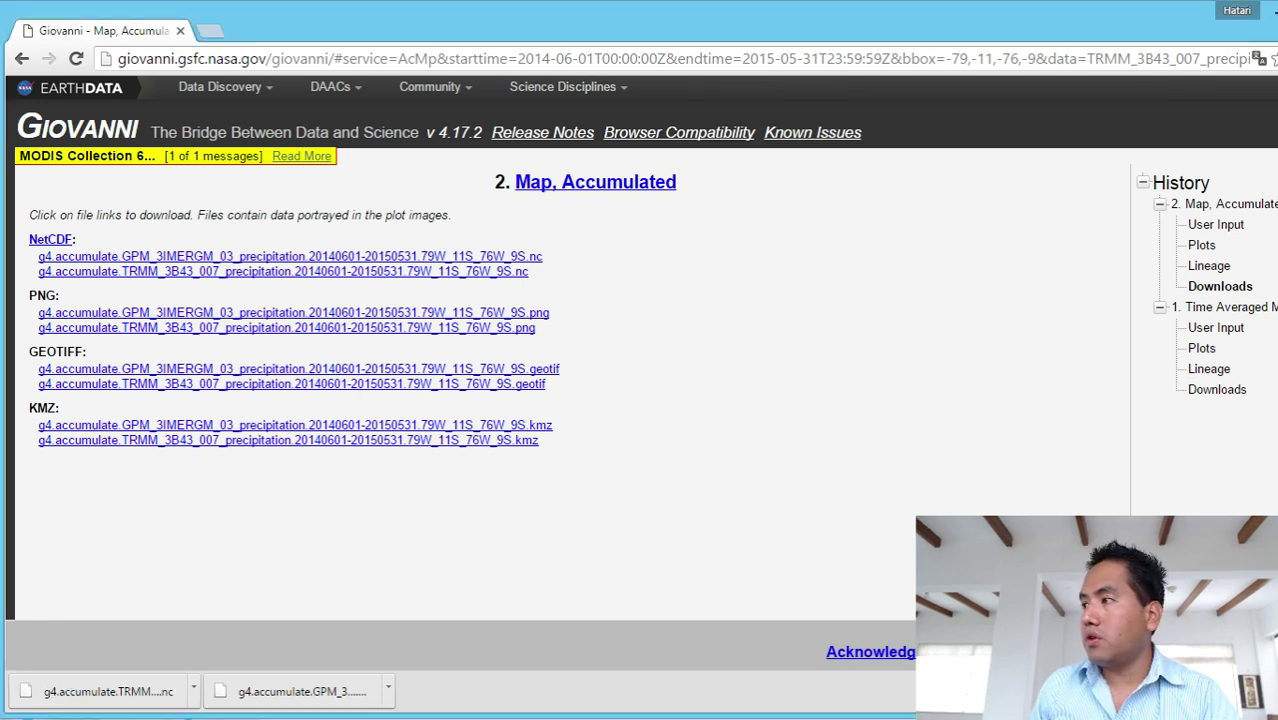
Narrow the browser window to uncover QGIS and add the downloaded TRMM_3B43 NetCDF file to the project with the WGS 84 (EPSG:4326) reference system.
left_click_drag(1274, 234, 502, 234)
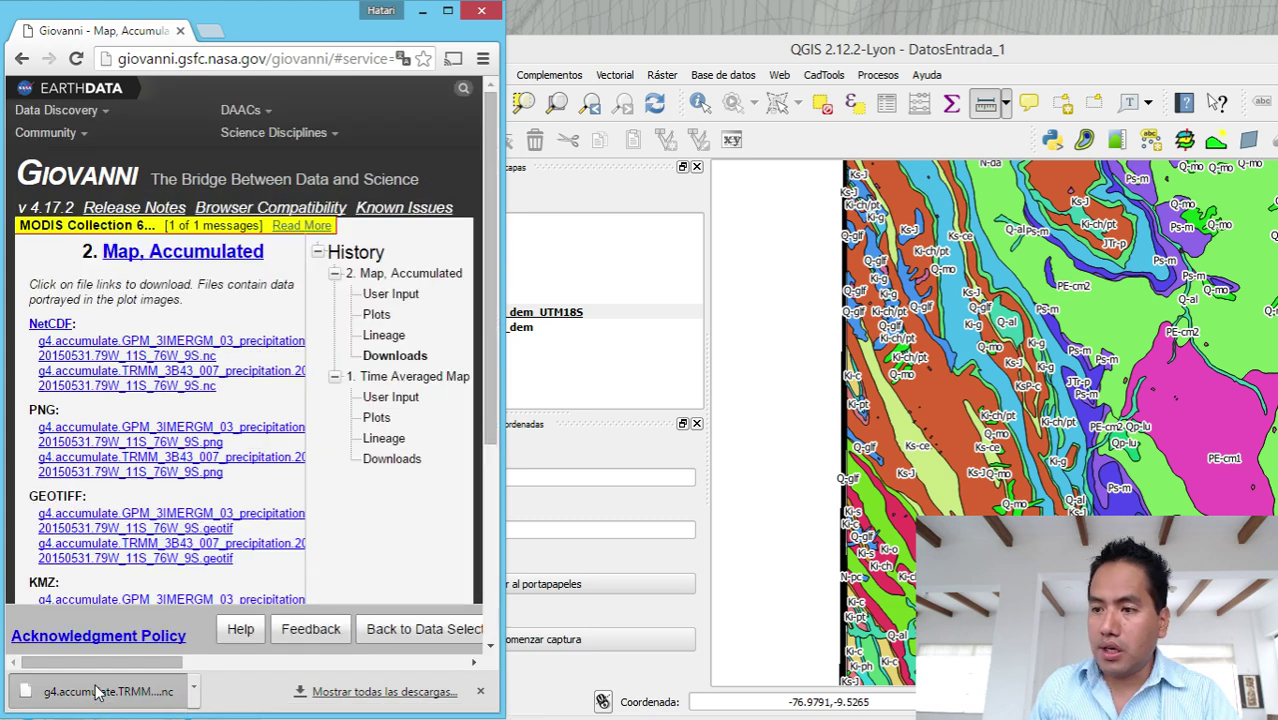
left_click_drag(100, 690, 546, 370)
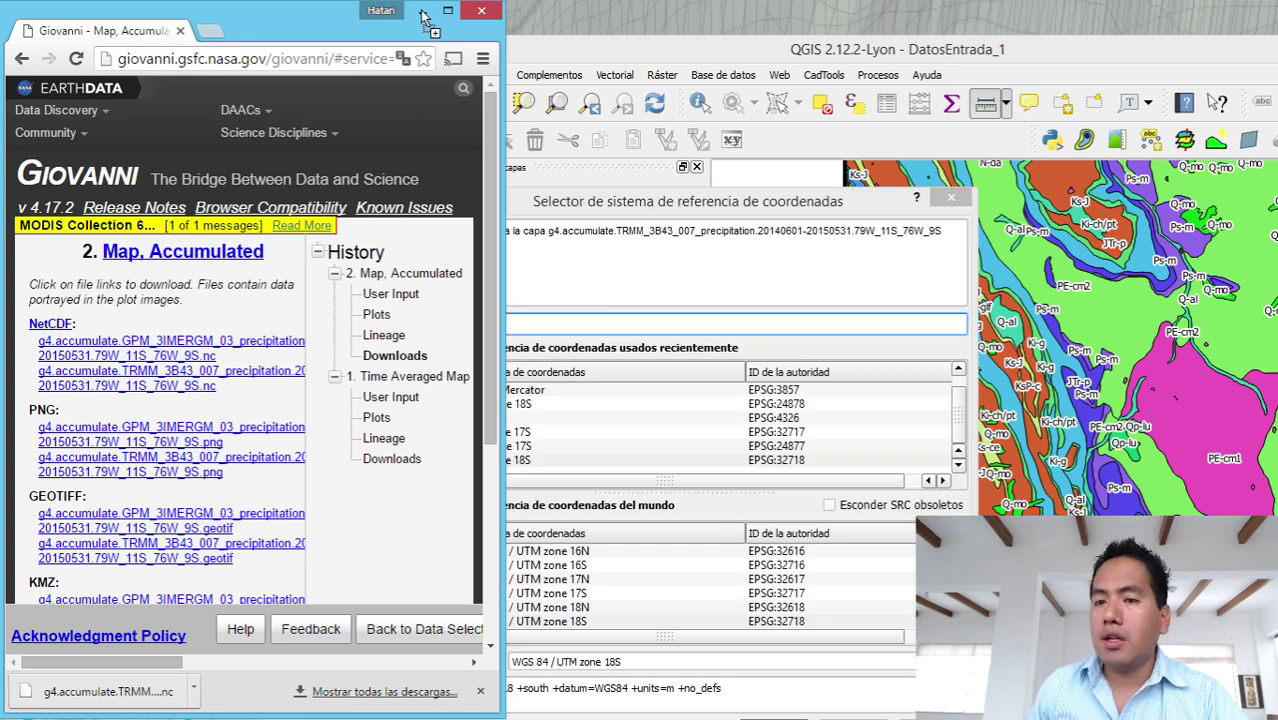
left_click(649, 206)
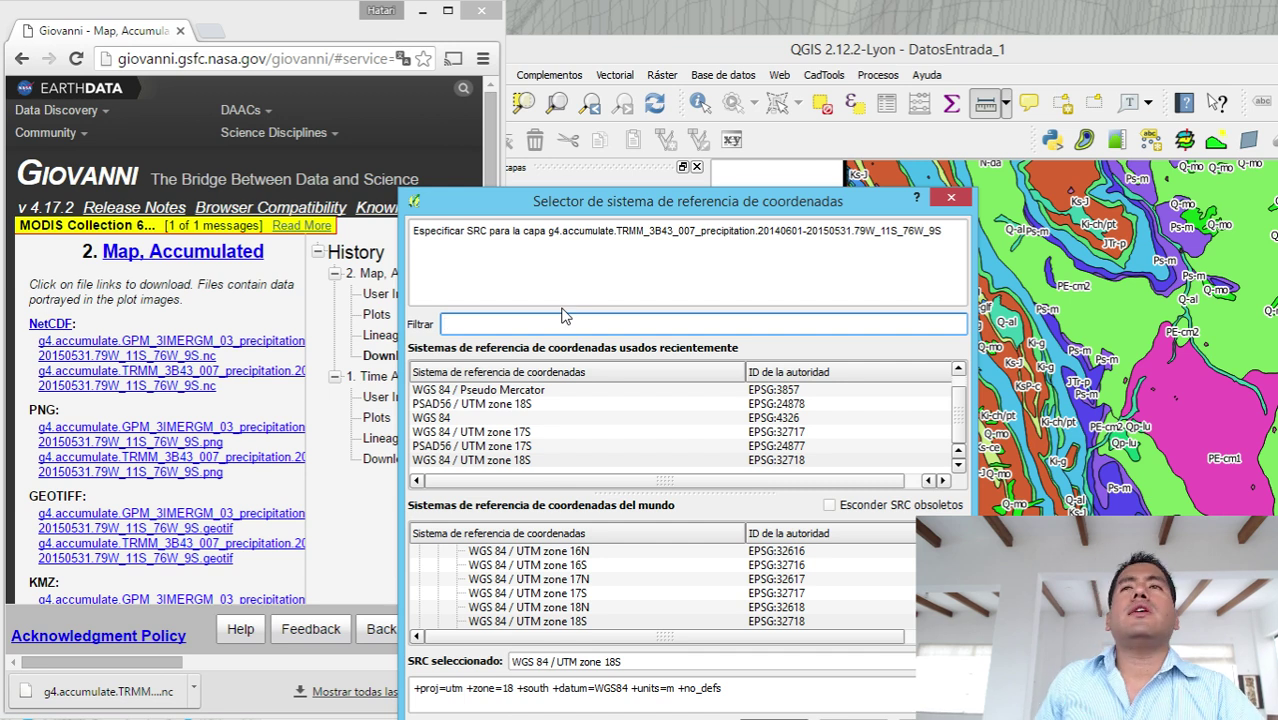
left_click(437, 419)
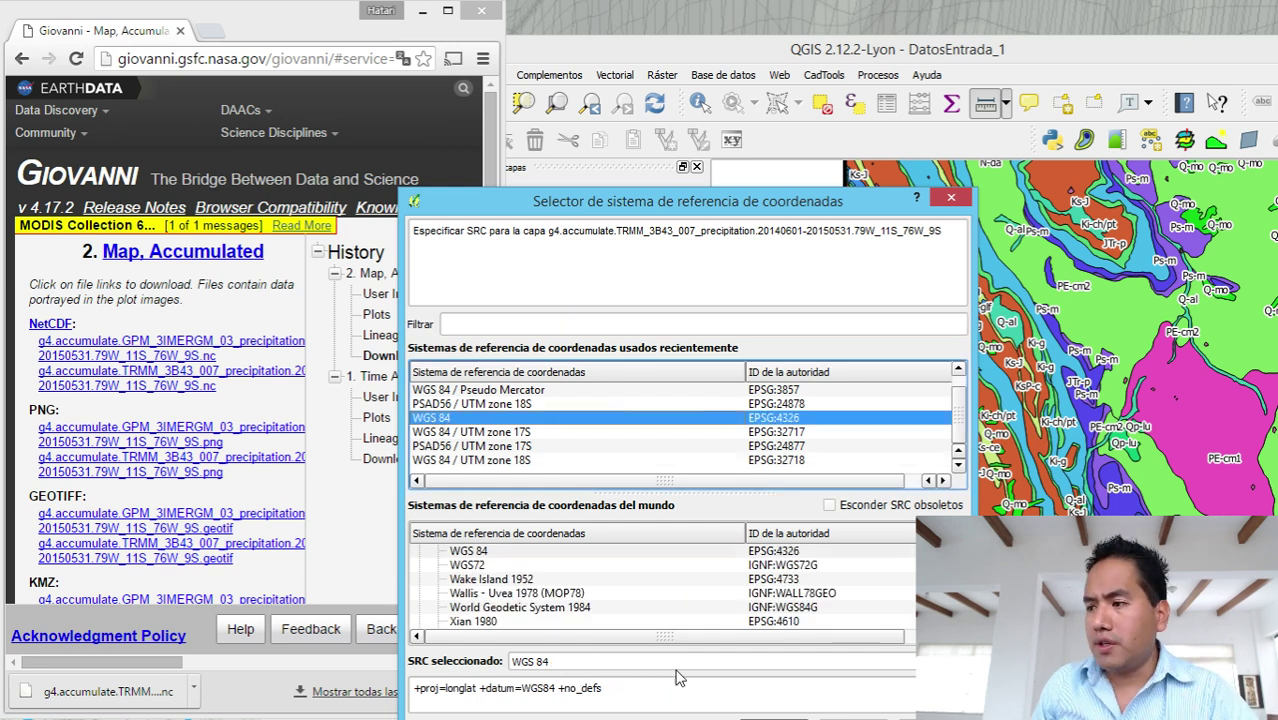
left_click(751, 700)
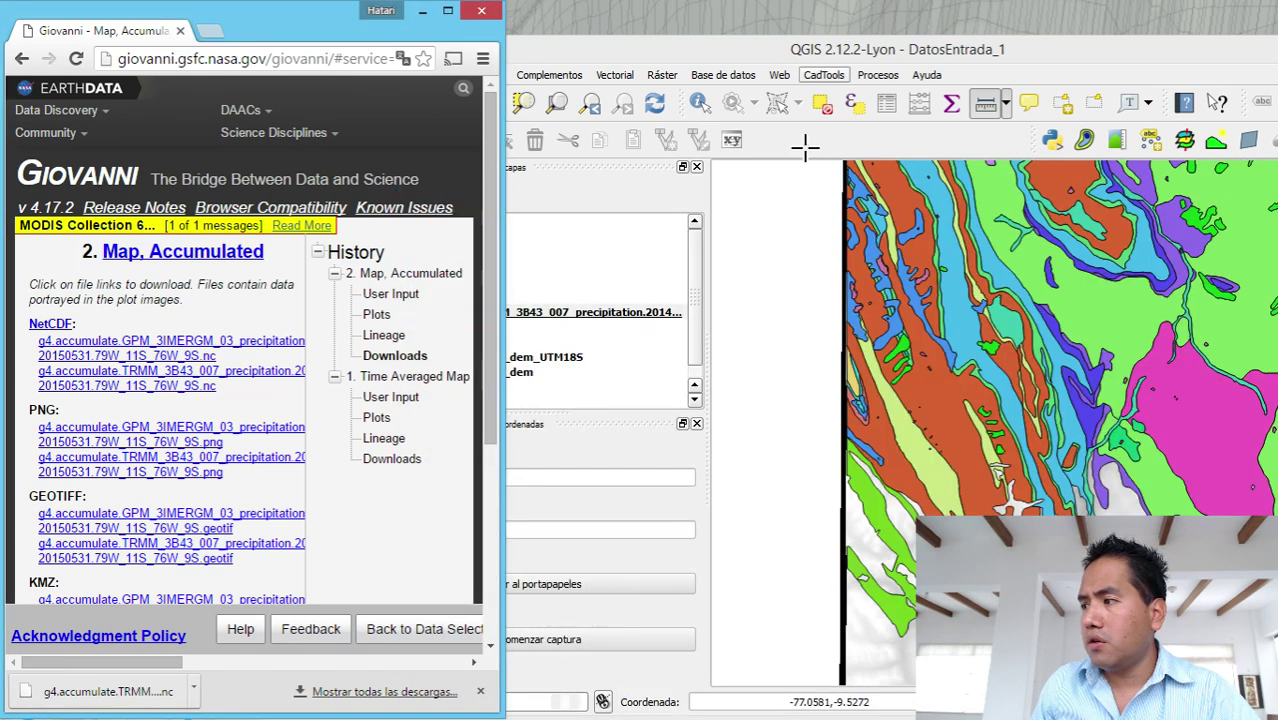
Minimise the browser and zoom the QGIS map to the extent of the TRMM precipitation layer.
left_click(422, 10)
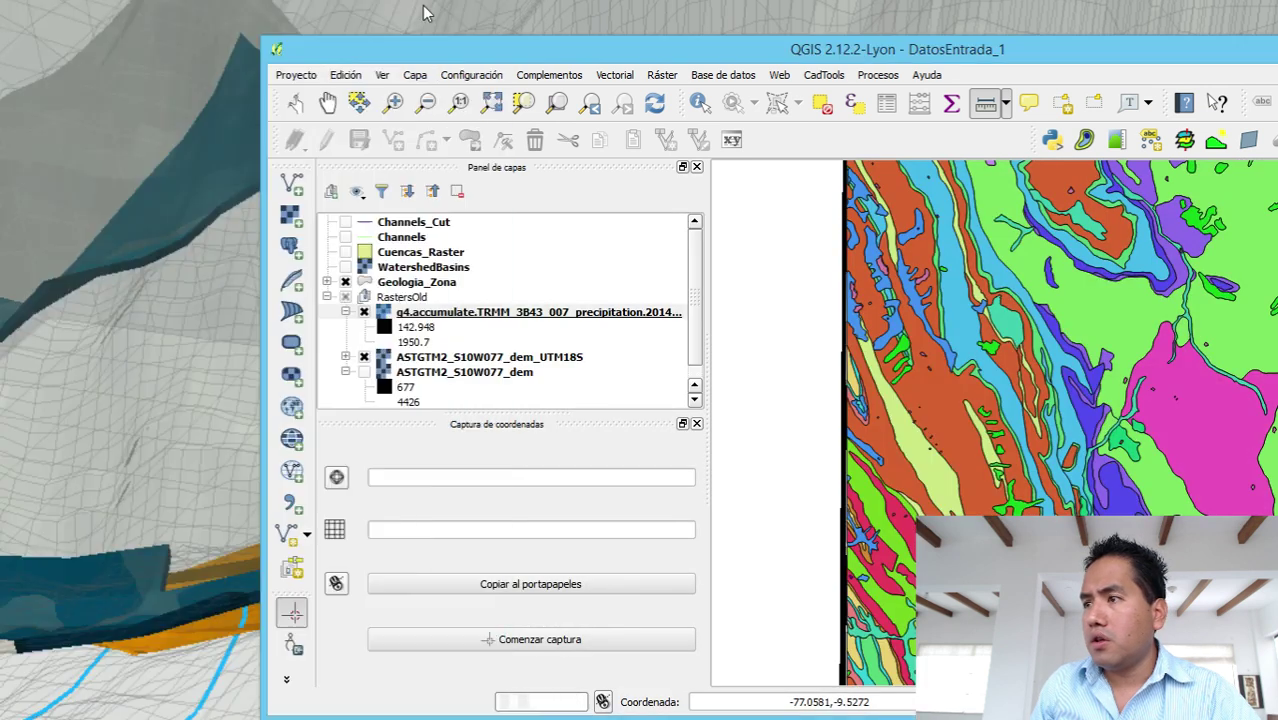
right_click(441, 315)
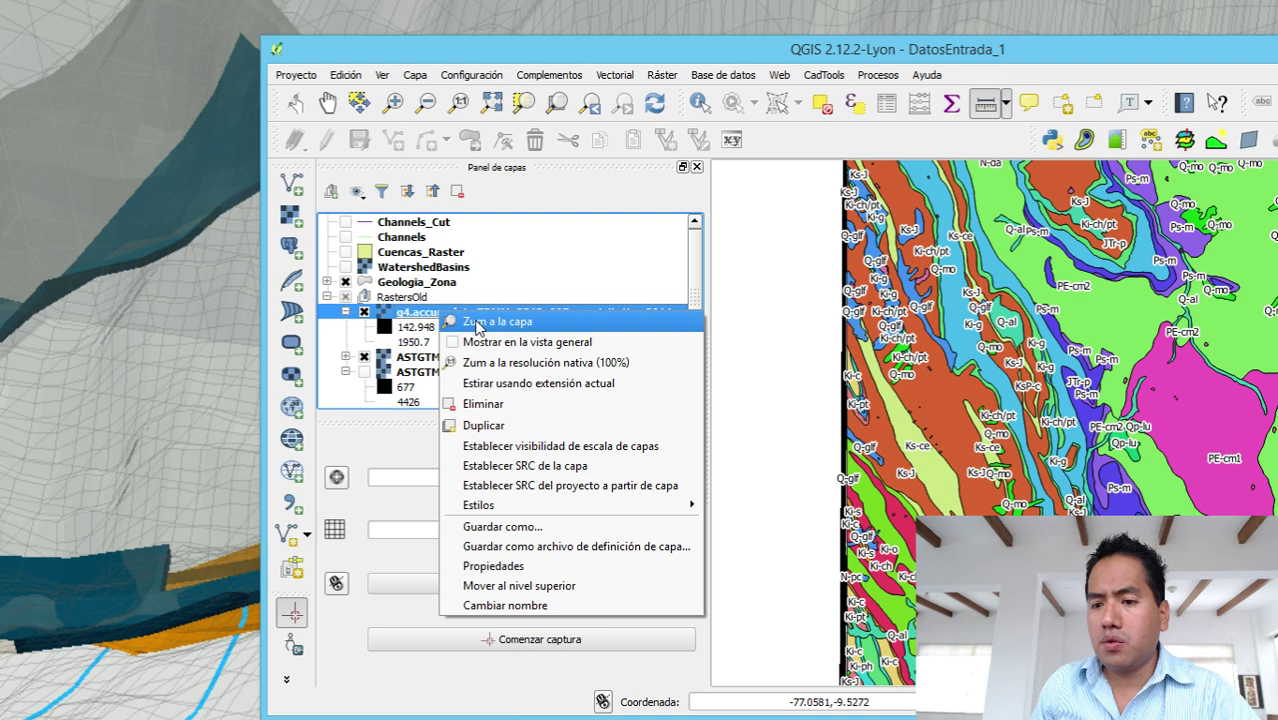
left_click(478, 323)
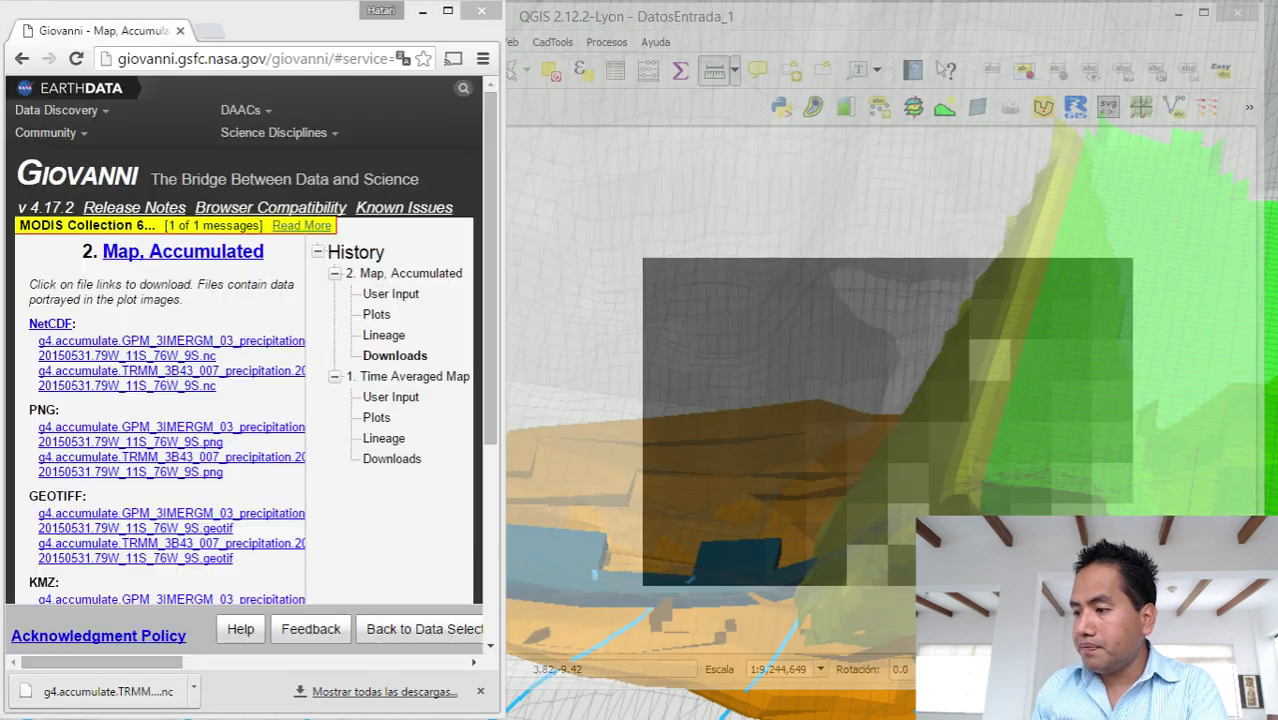
Bring back the Giovanni browser window, resize it over QGIS to reveal both downloads, and add the GPM_3IMERGM NetCDF file to the project.
key("alt+Tab")
left_click_drag(291, 27, 832, 2)
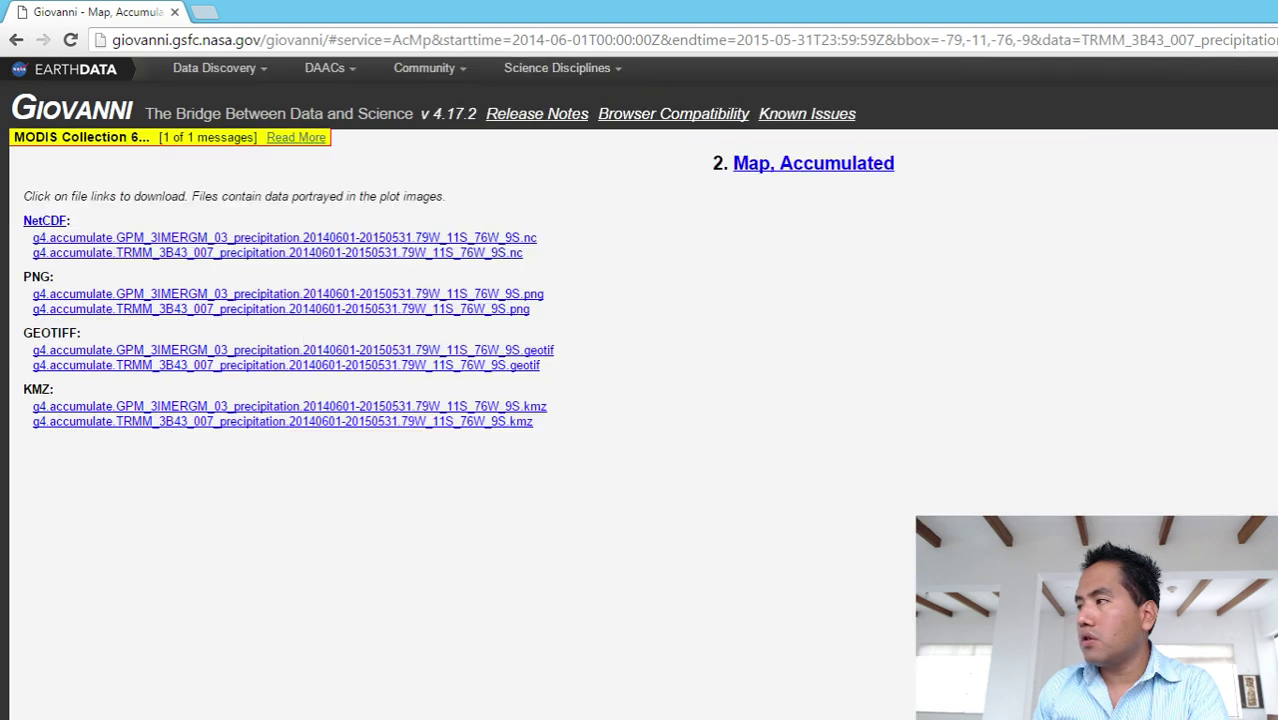
key("super+Down")
left_click_drag(235, 17, 662, 45)
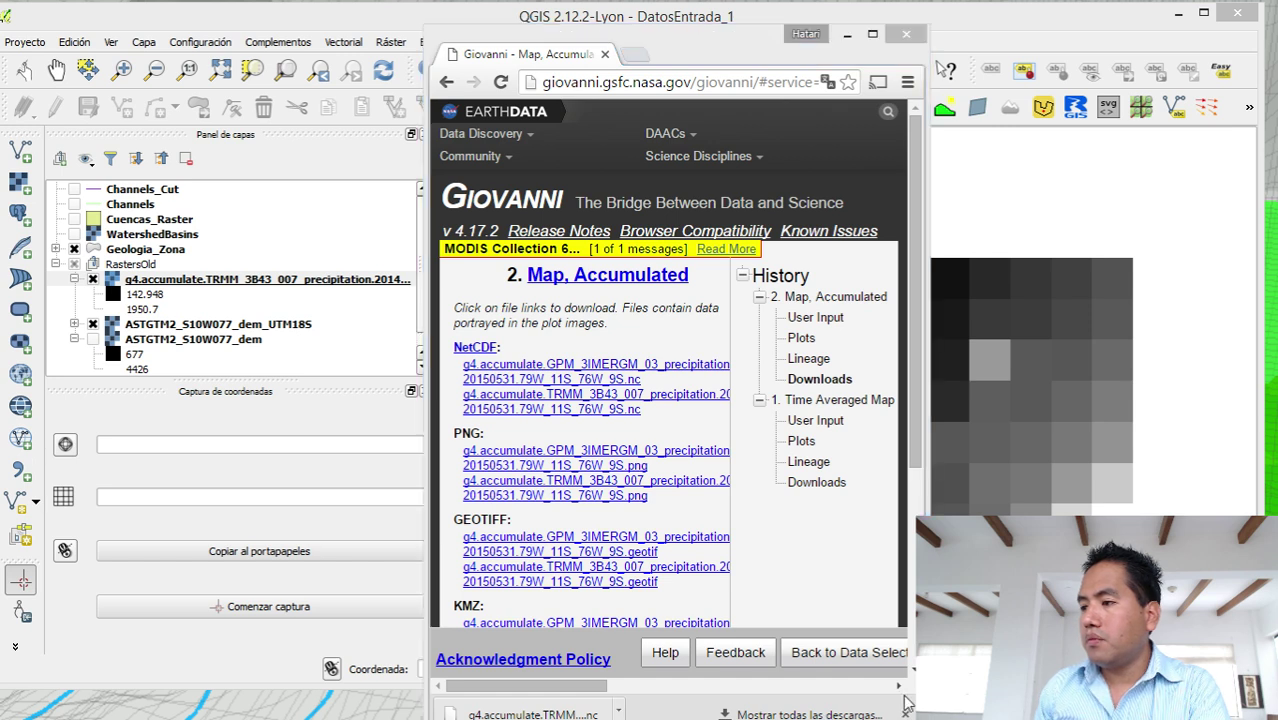
left_click_drag(928, 640, 1222, 640)
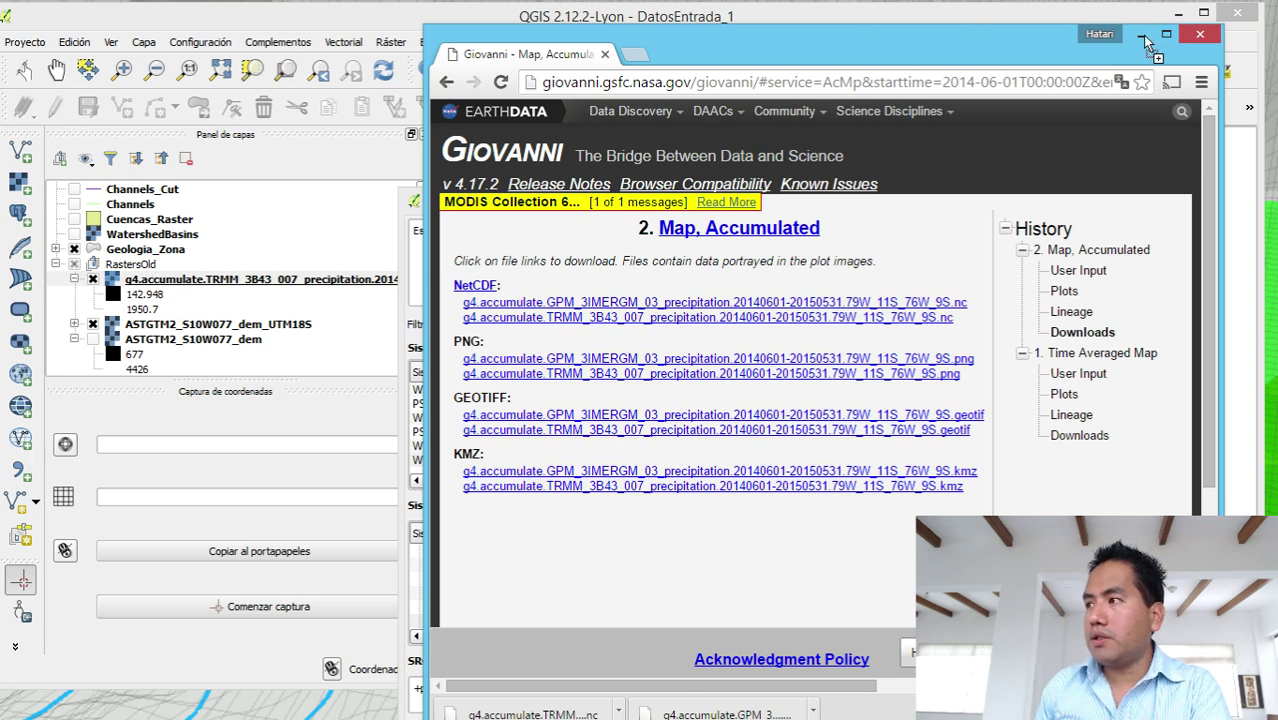
Assign the WGS 84 (EPSG:4326) reference system to the GPM precipitation layer and minimise the browser.
left_click(413, 202)
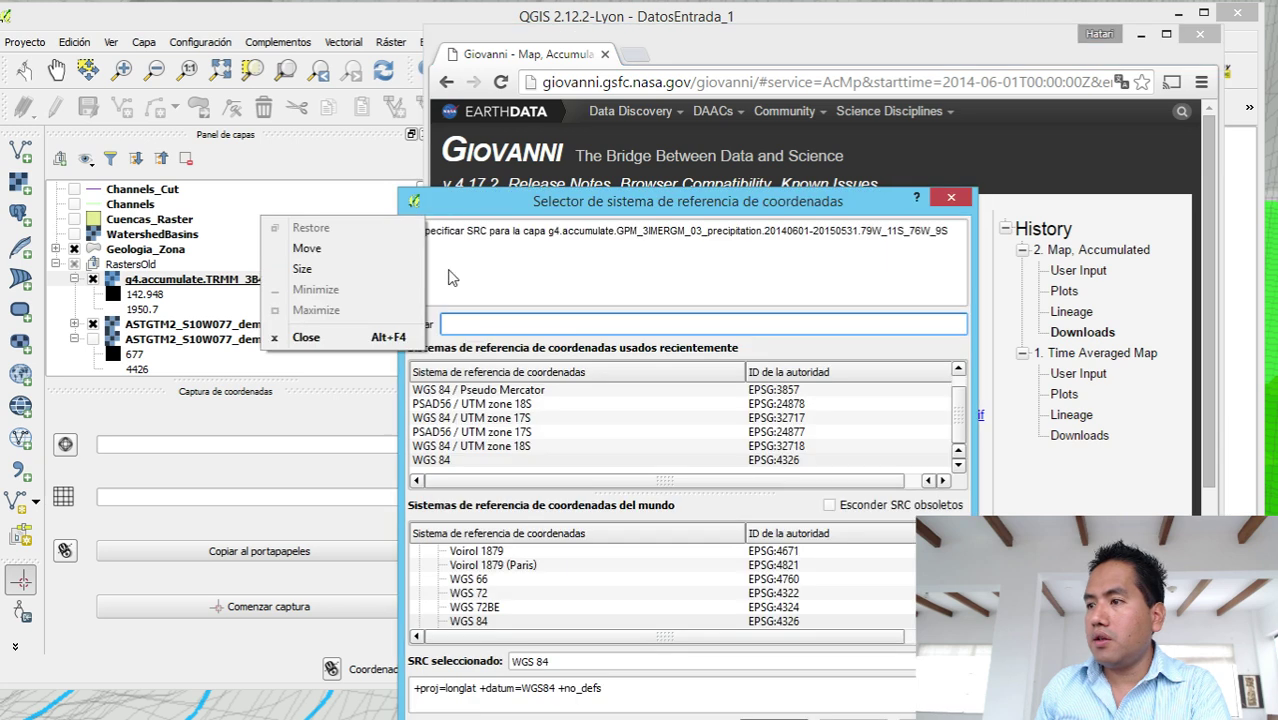
left_click(462, 463)
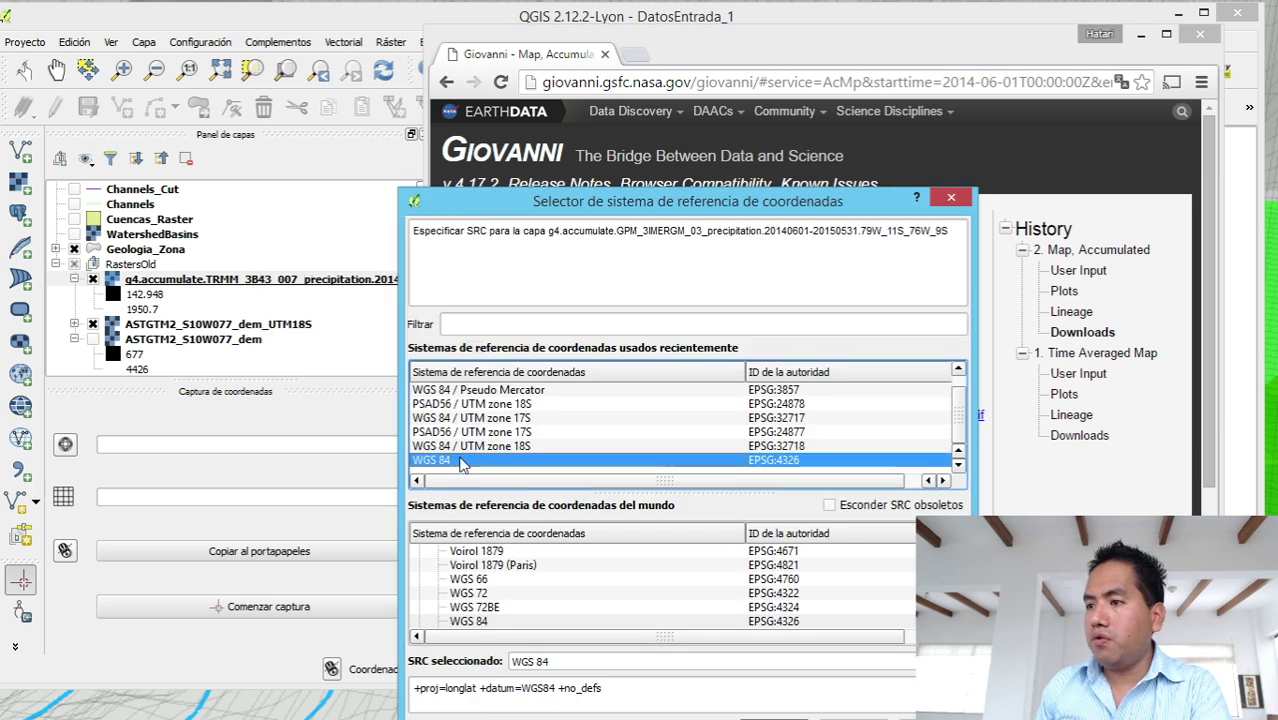
left_click(774, 719)
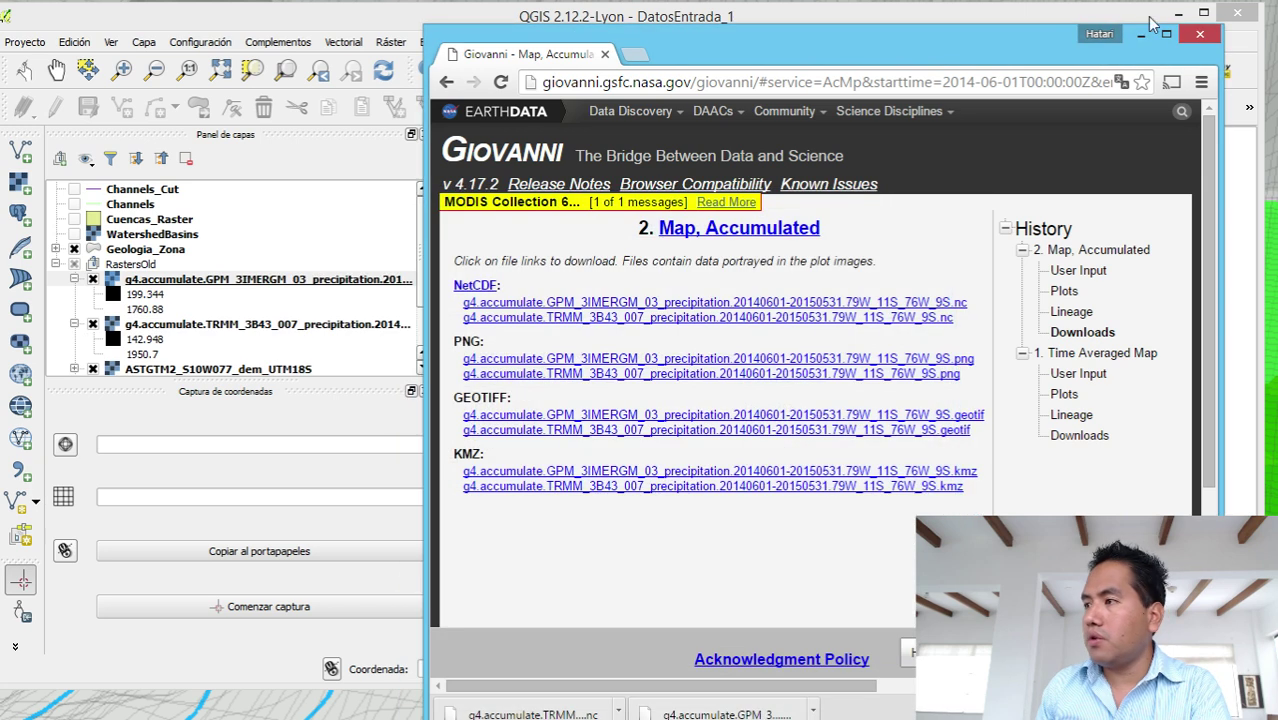
left_click(1141, 36)
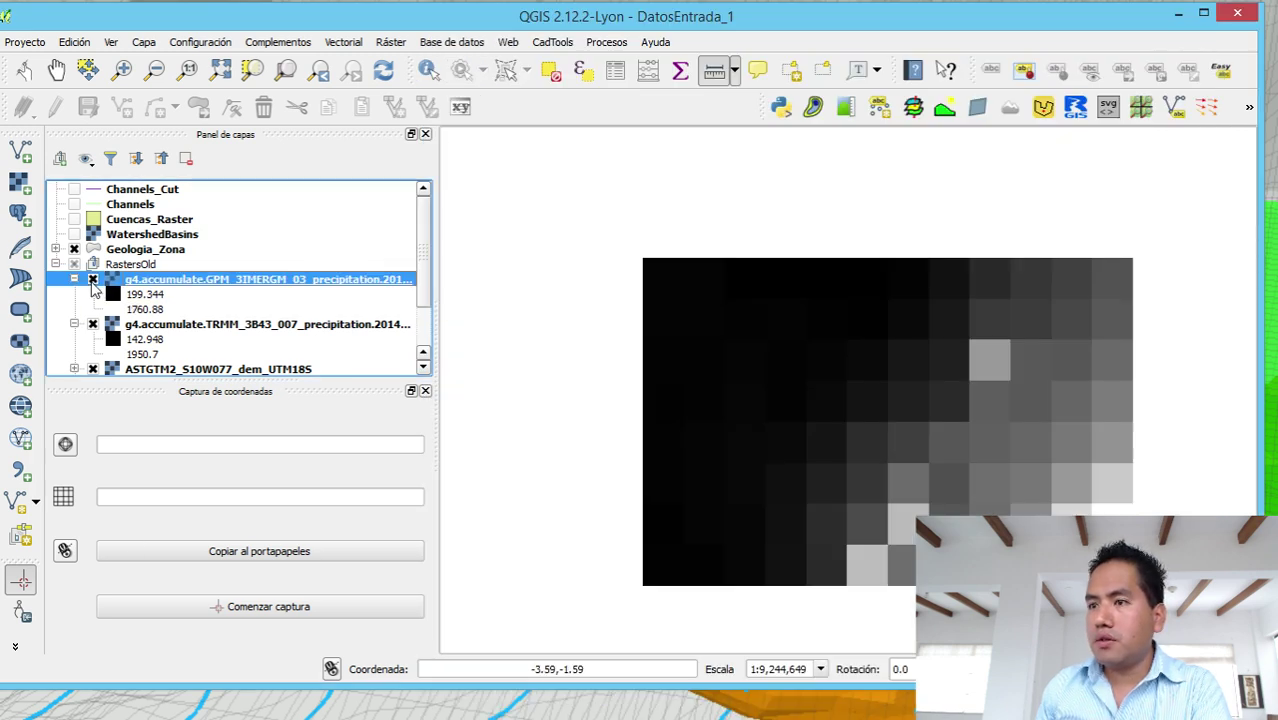
Zoom to the GPM precipitation layer, hide it and toggle the TRMM layer off and on to check their positions.
right_click(129, 284)
left_click(158, 290)
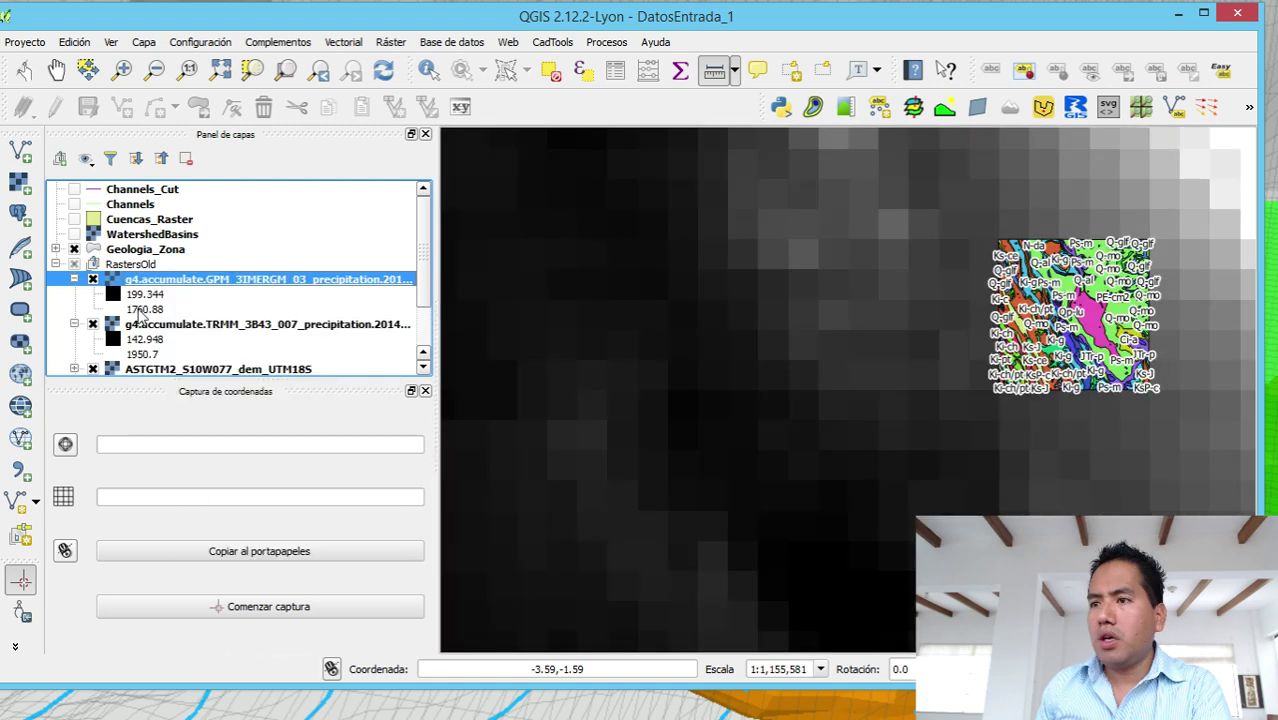
left_click(92, 280)
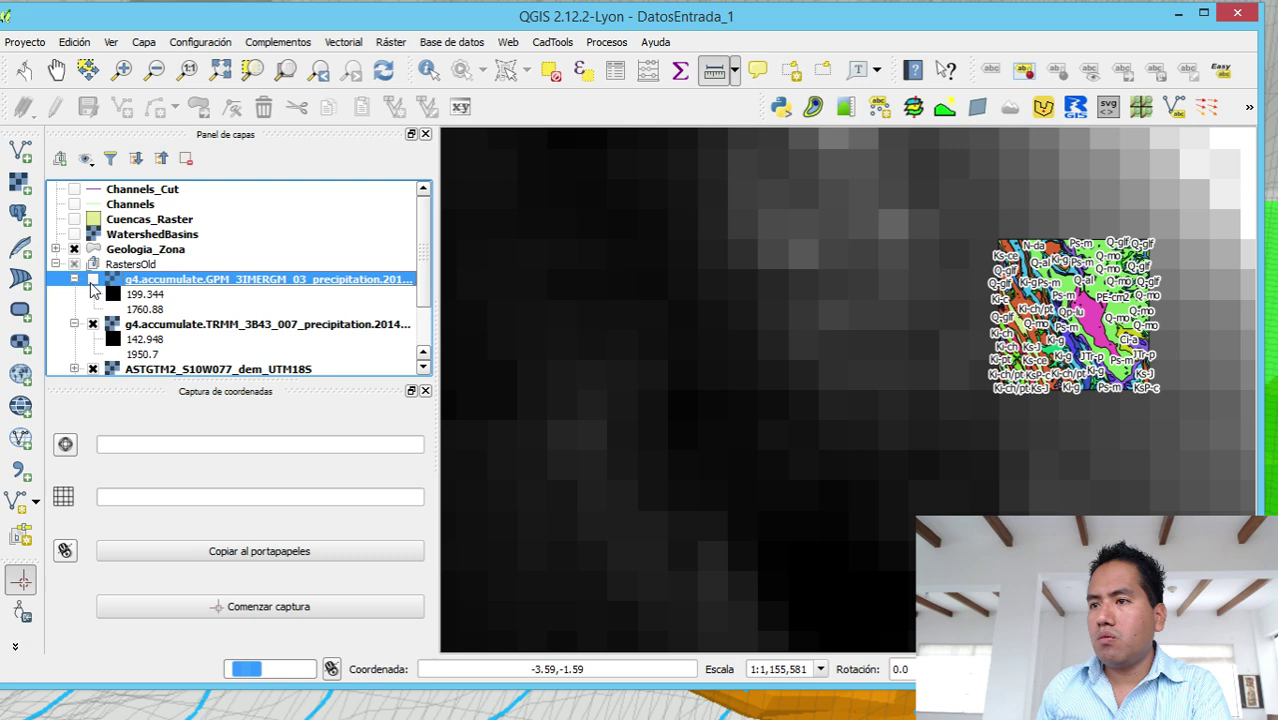
left_click(92, 324)
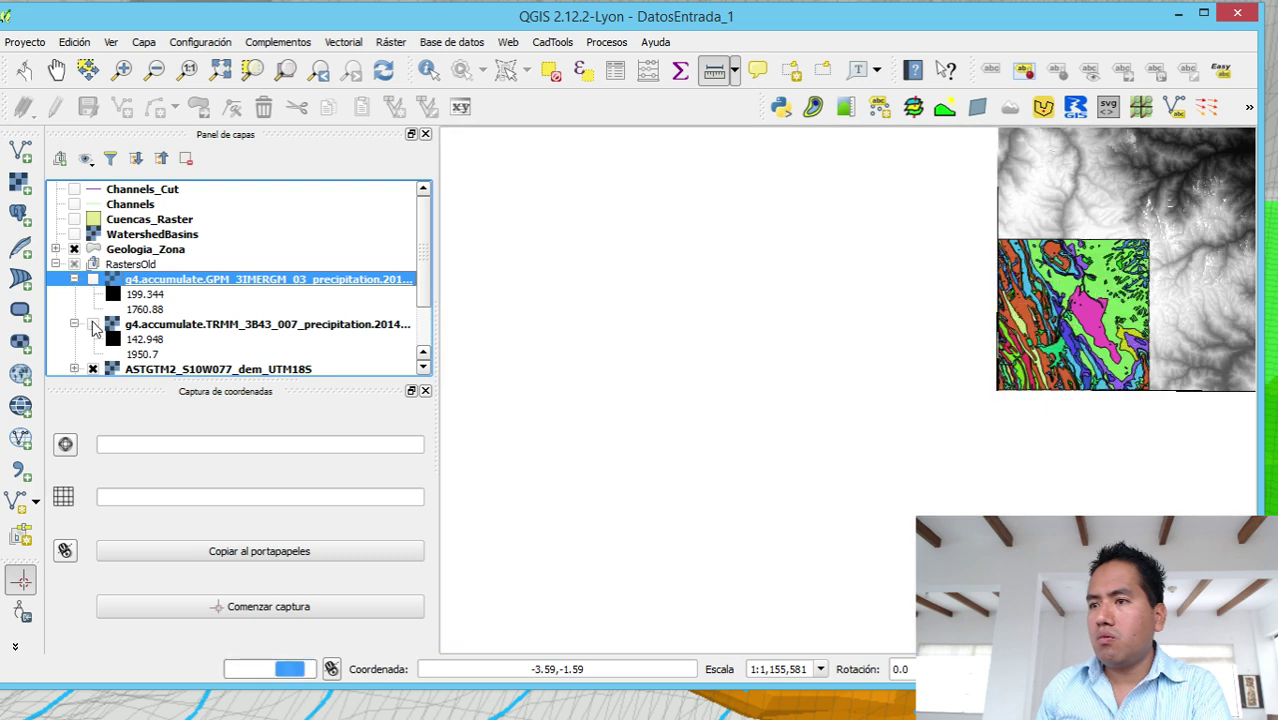
left_click(92, 324)
Check the coordinate reference system set for the TRMM precipitation layer and close the selector.
right_click(150, 326)
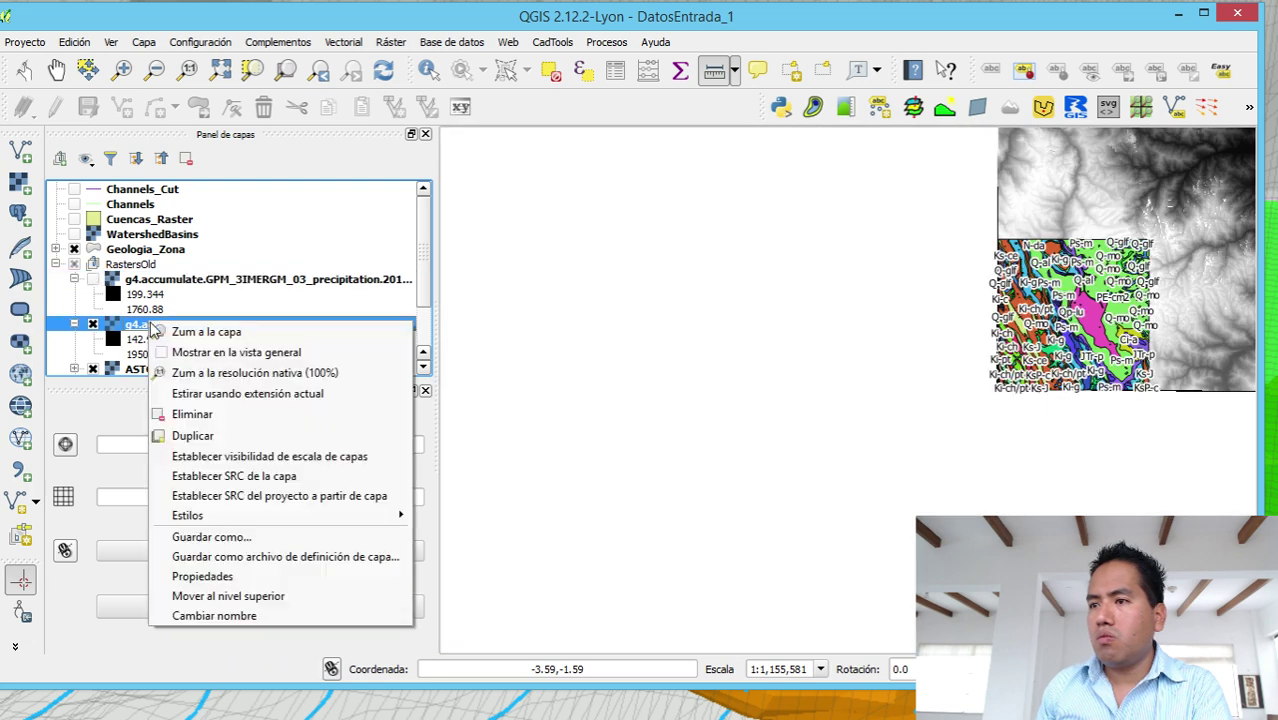
left_click(211, 490)
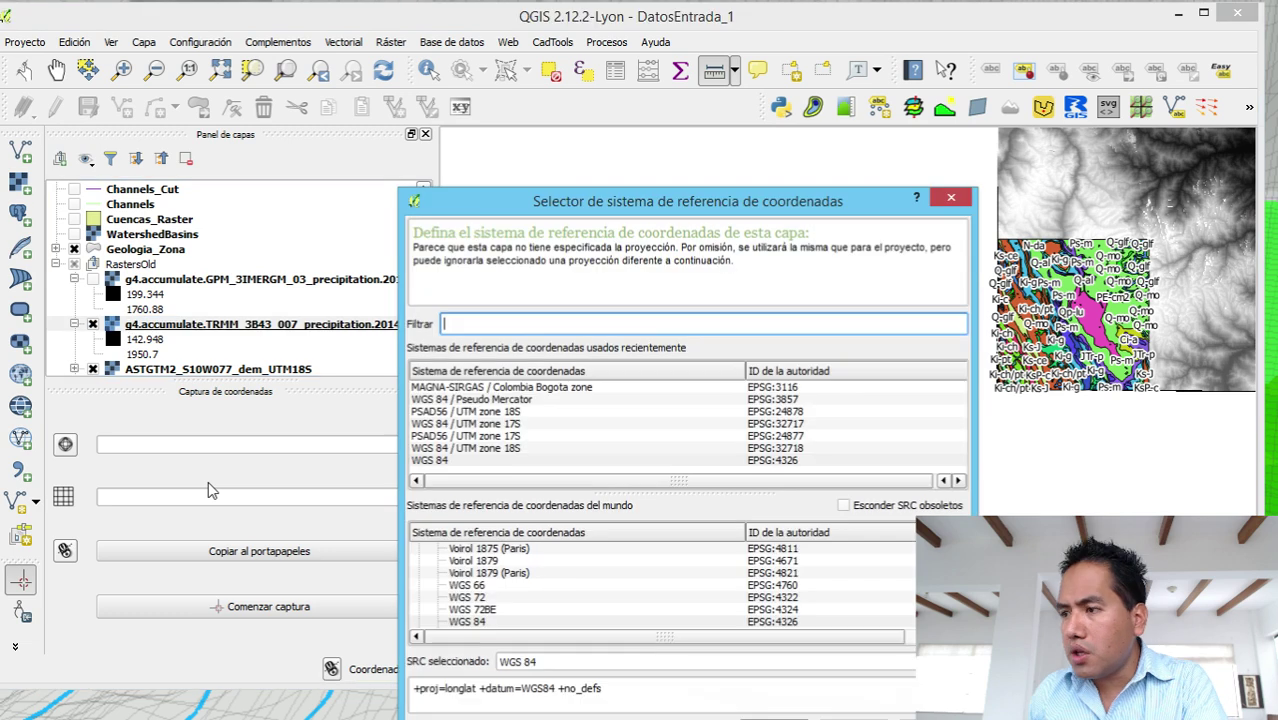
left_click(951, 198)
Compare the two precipitation layers by toggling their visibility, and zoom to the full extent of the TRMM layer.
left_click(92, 280)
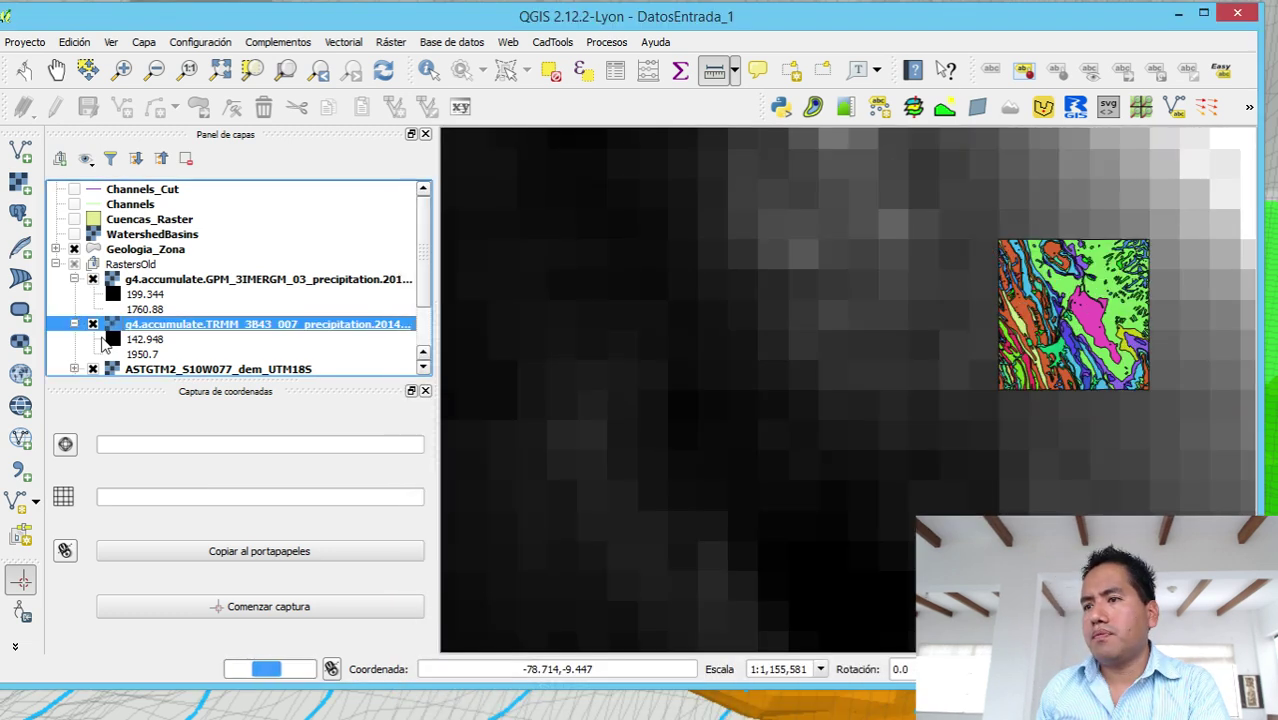
left_click(92, 280)
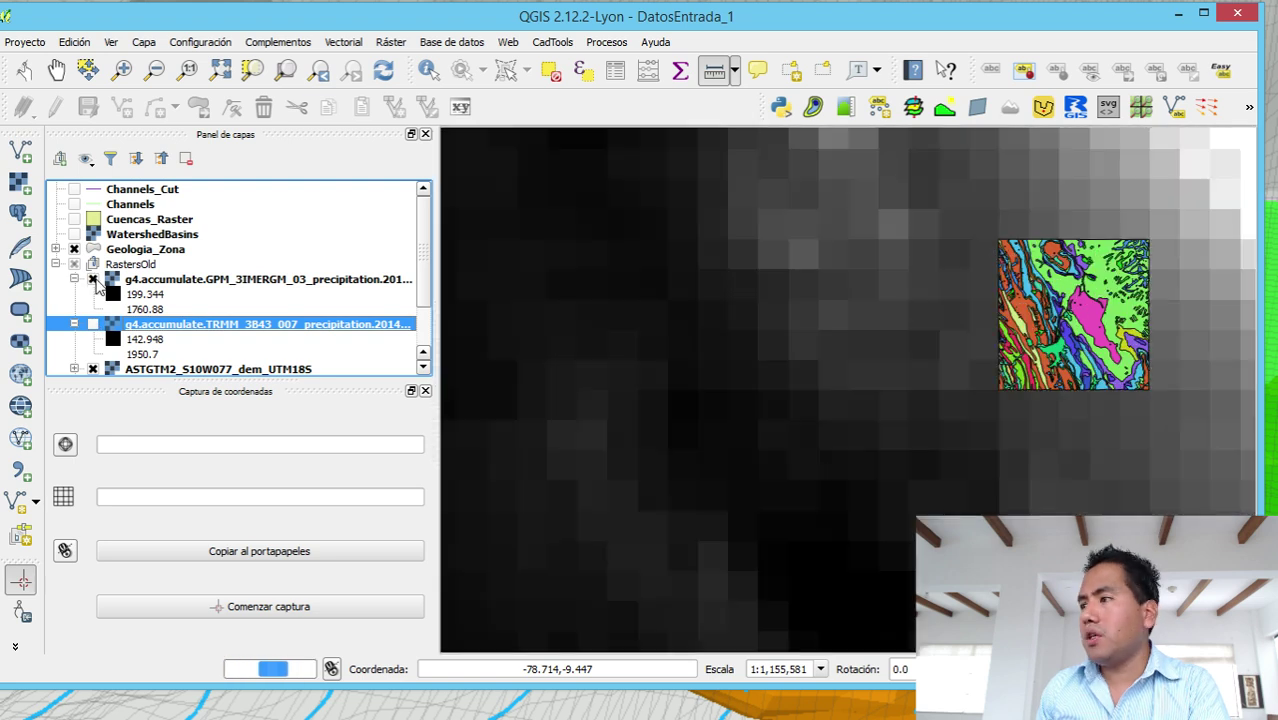
left_click(93, 325)
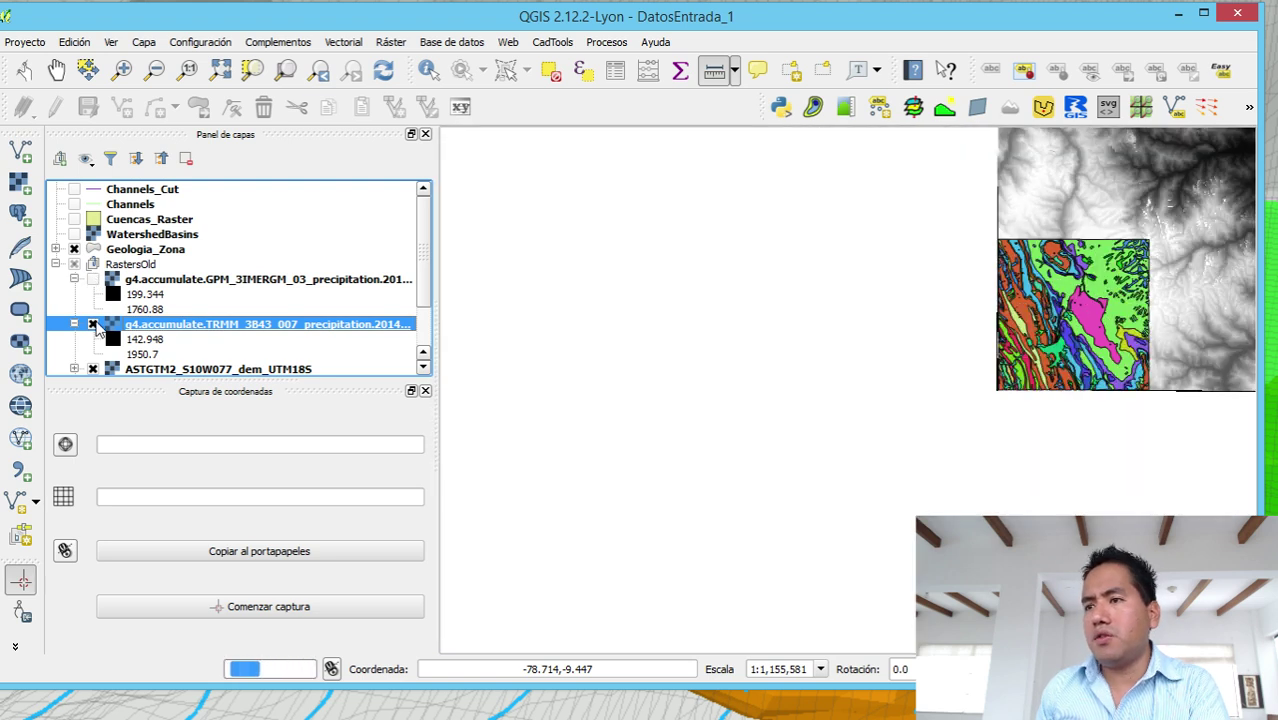
right_click(164, 325)
left_click(219, 334)
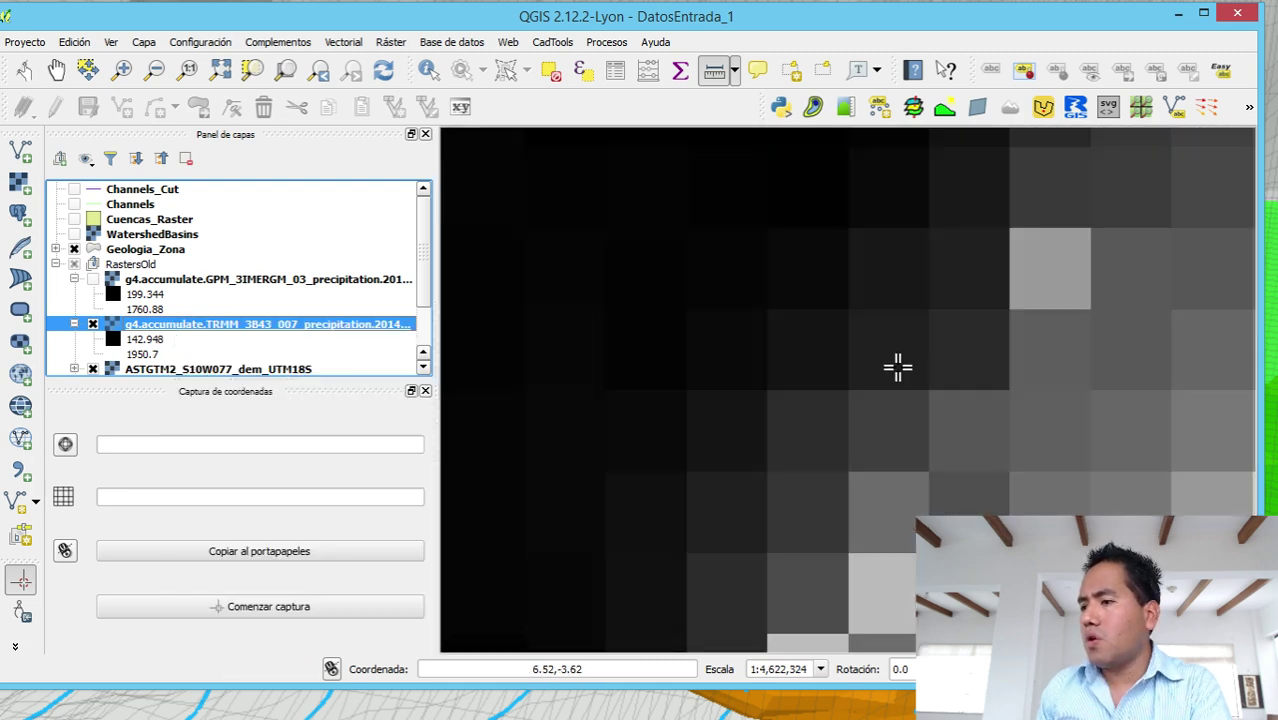
scroll(897, 368, "down", 1)
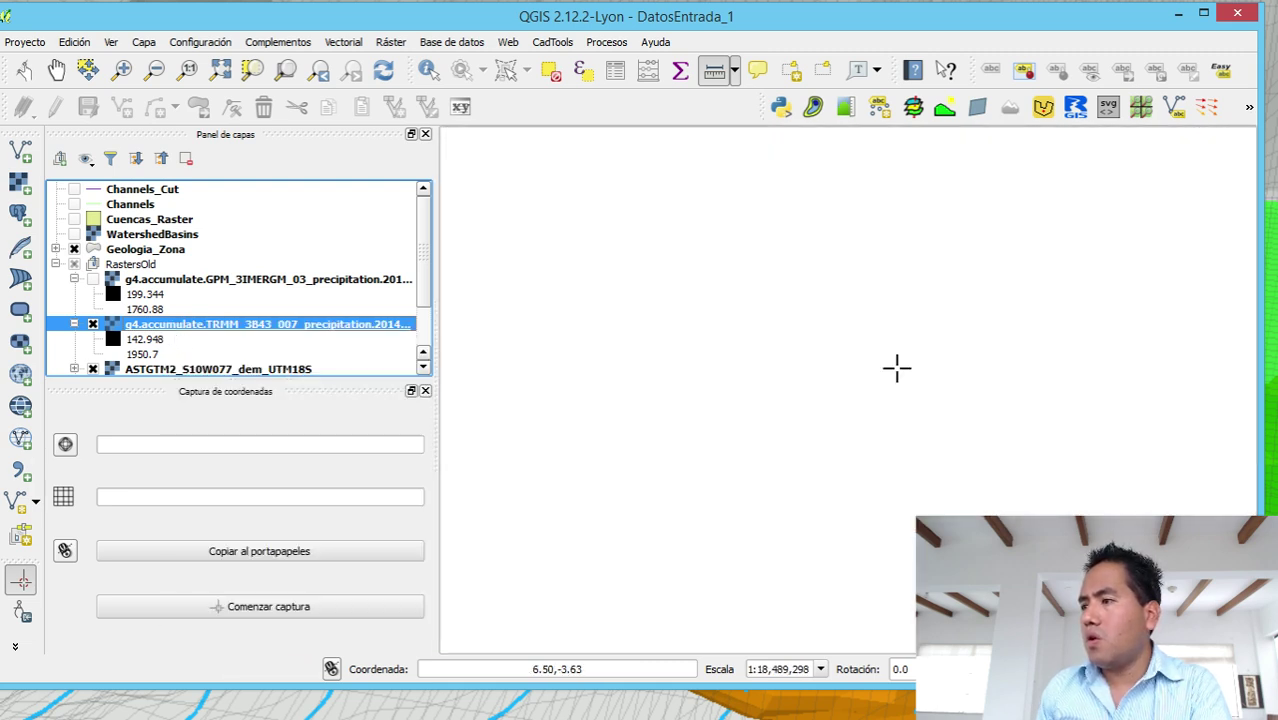
scroll(897, 368, "up", 1)
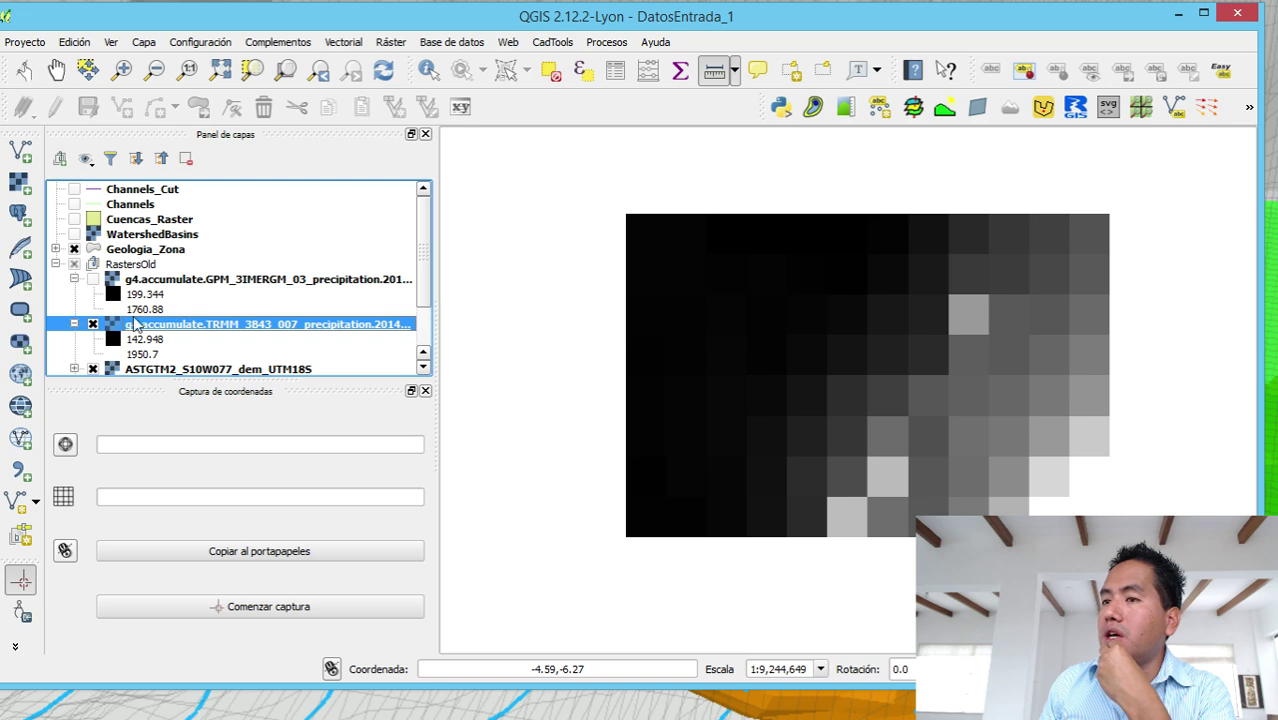
Show the GPM precipitation layer and zoom the map back to its extent over the geology zone.
left_click(93, 280)
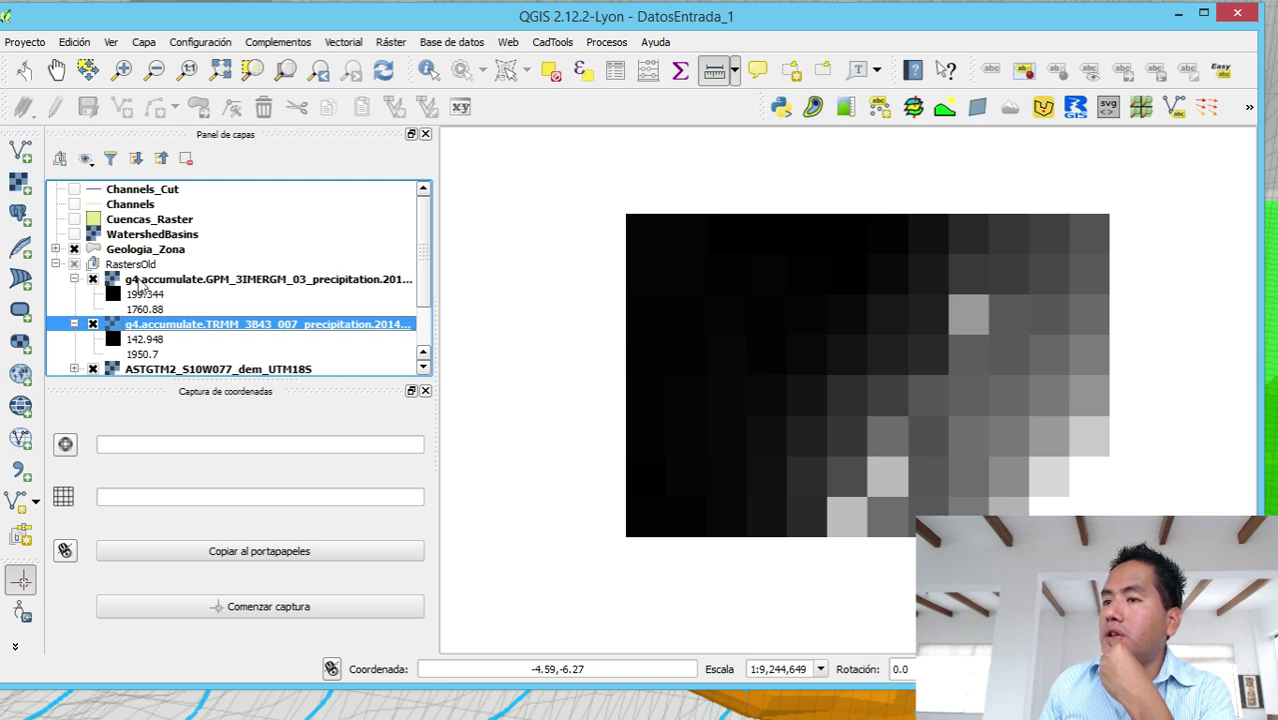
right_click(140, 281)
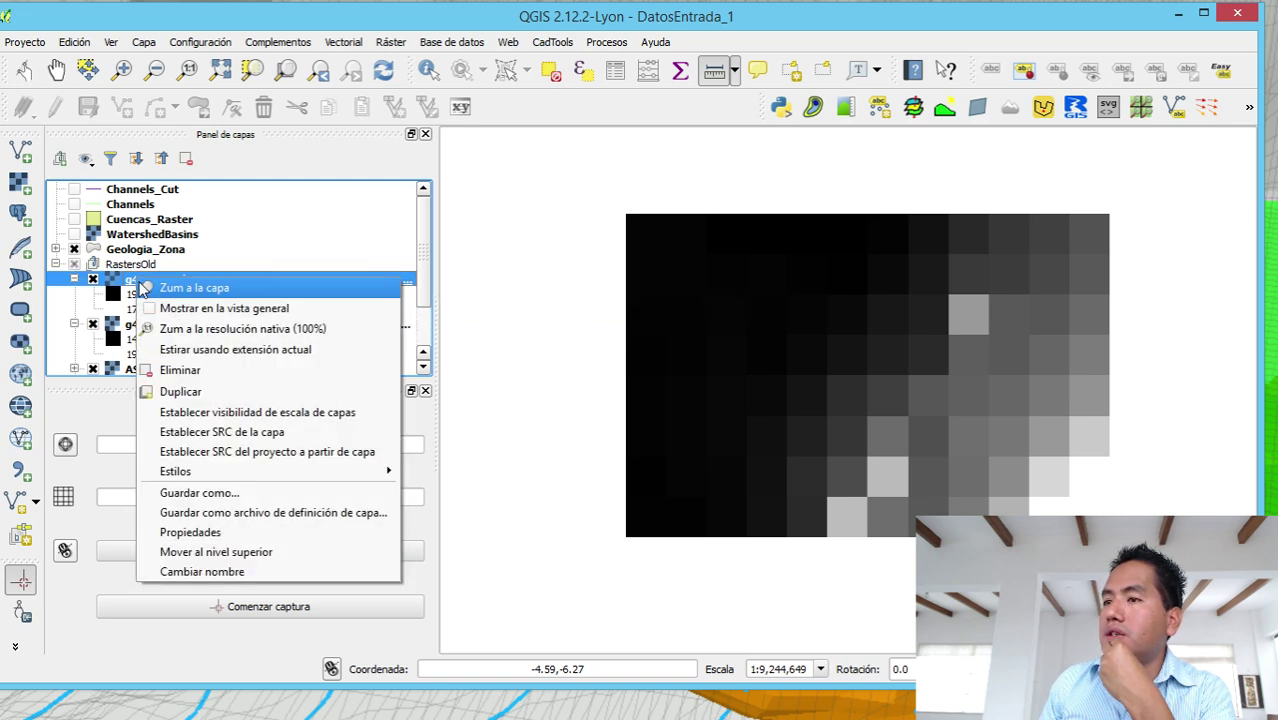
left_click(148, 286)
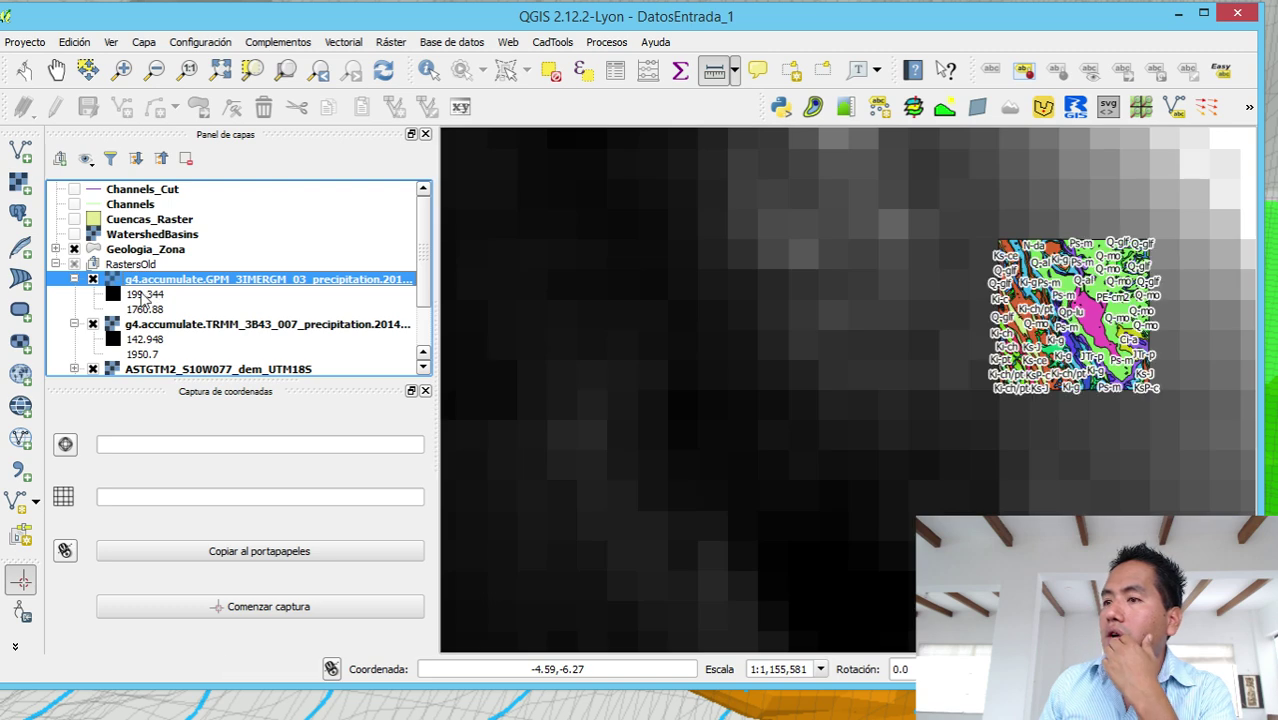